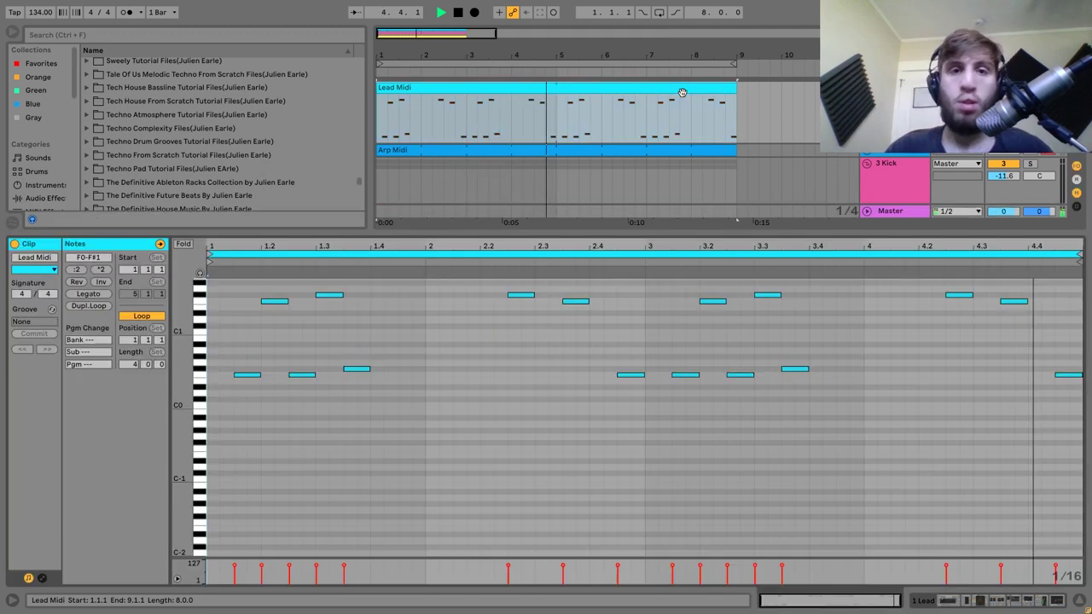
Open the Lead Midi clip, play it, and select its two high notes in bar 2 to examine the pattern.
double_click(683, 92)
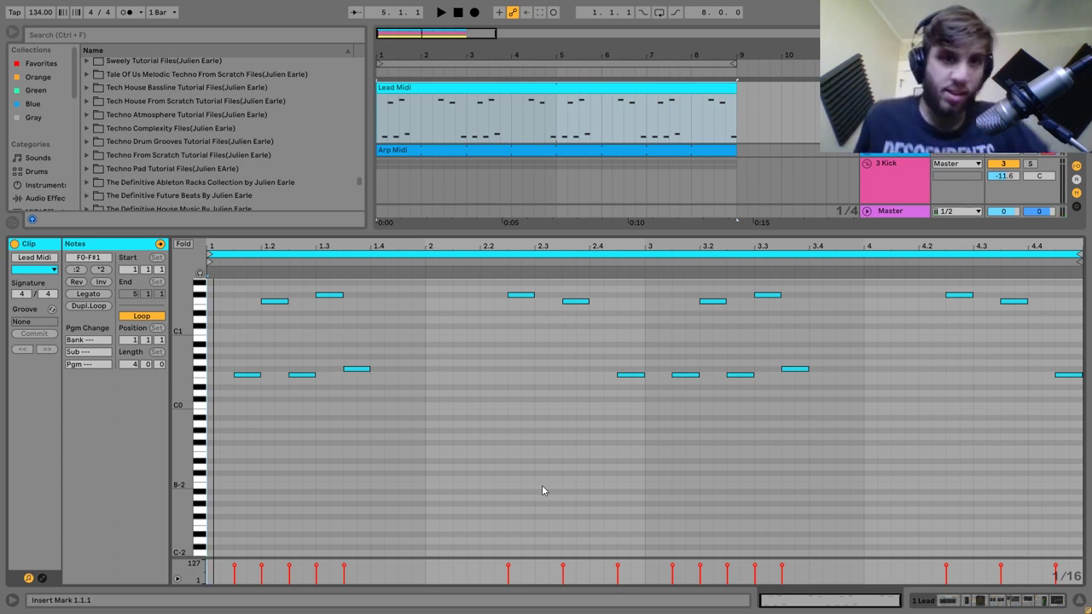
key("space")
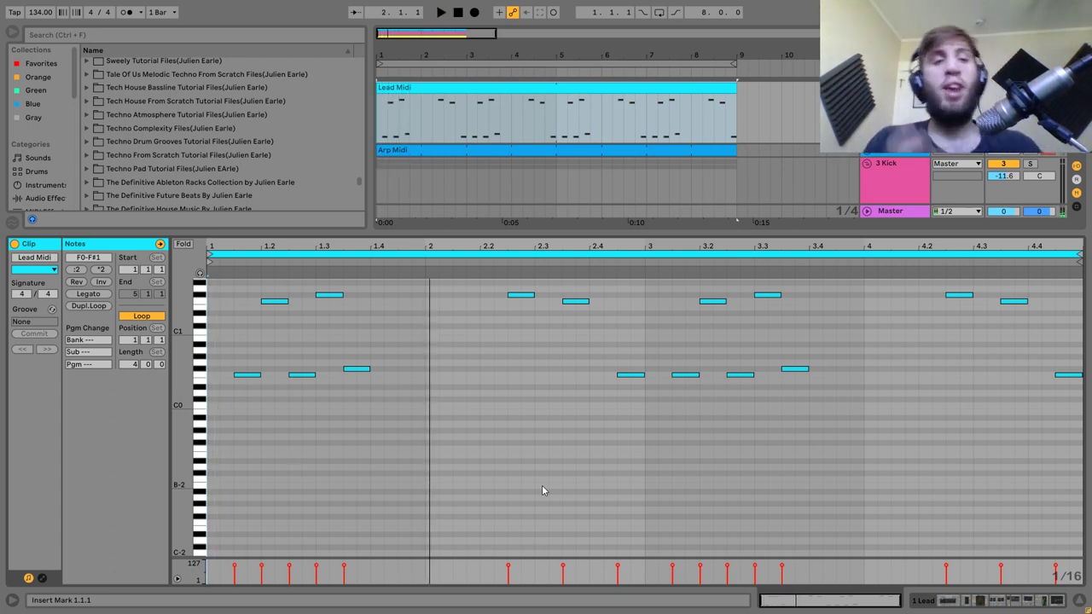
key("space")
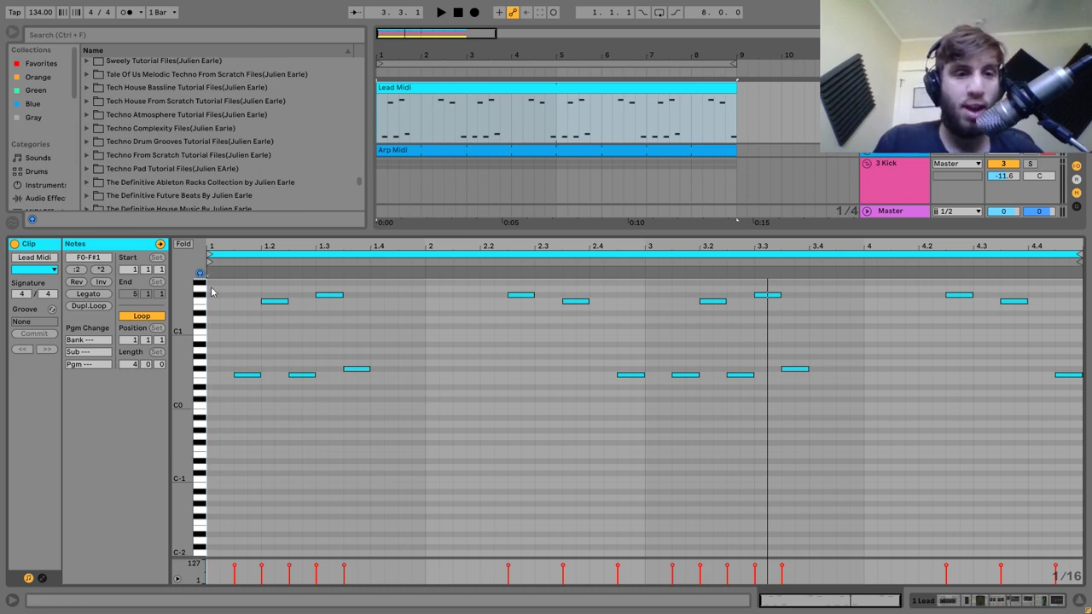
left_click_drag(253, 406, 343, 283)
left_click_drag(475, 294, 582, 323)
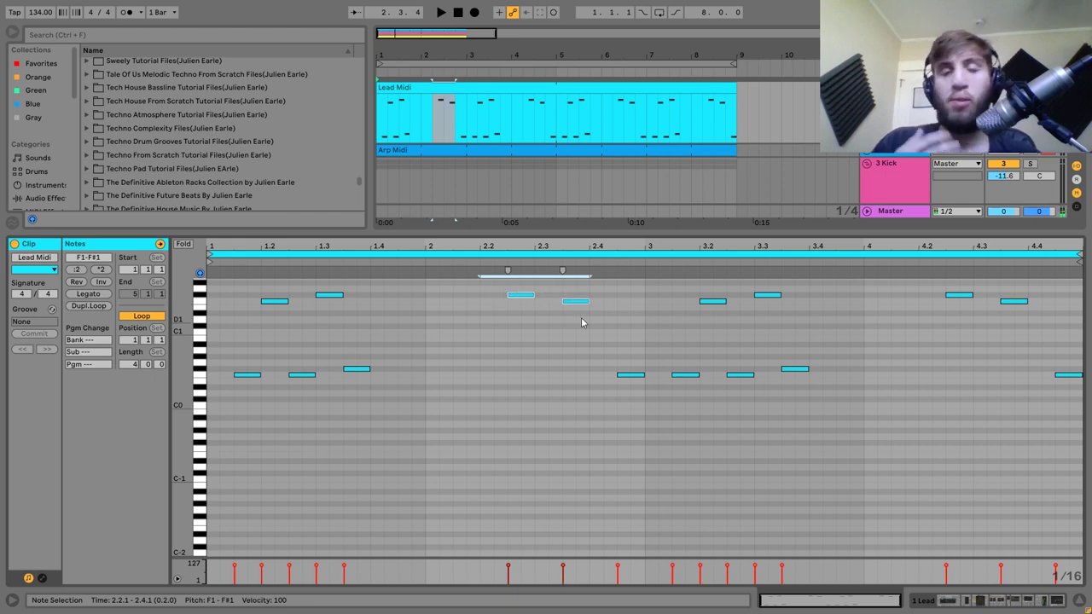
Play the full loop from the start and show the lead track's device chain.
key("space")
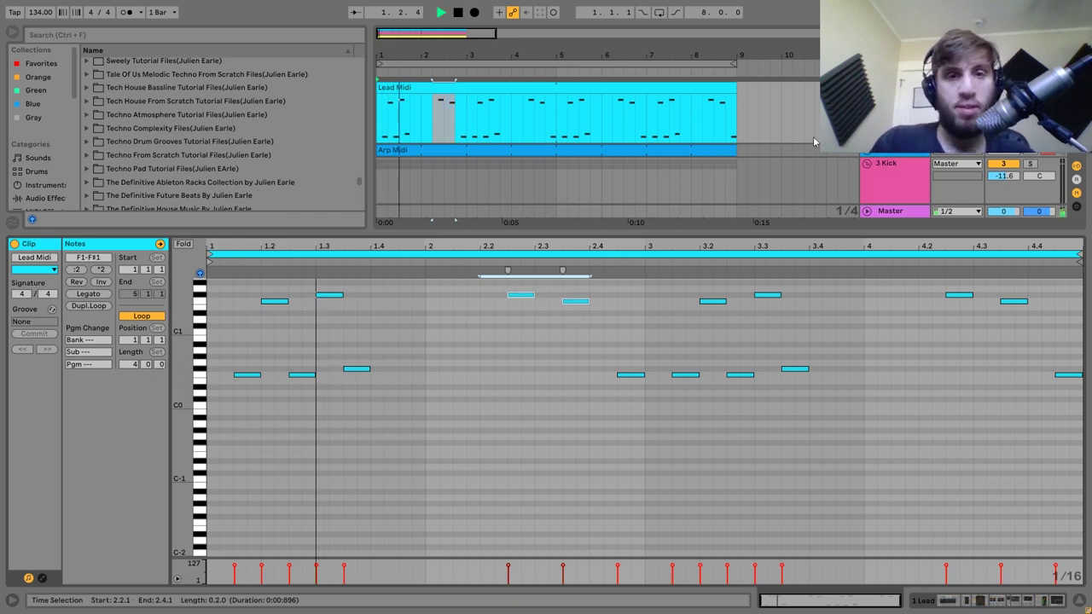
key("shift+Tab")
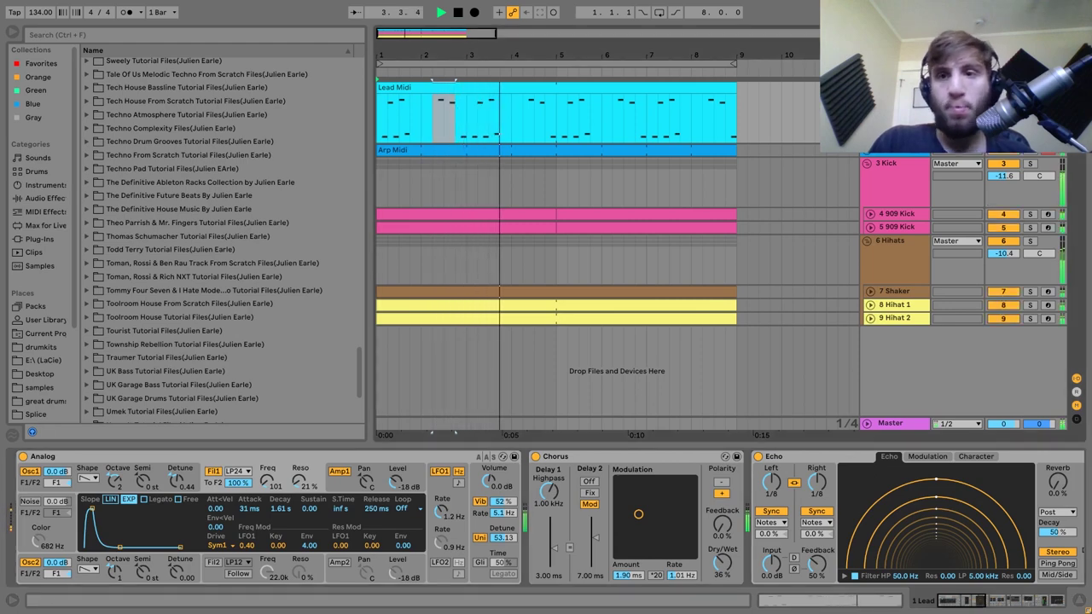
key("space")
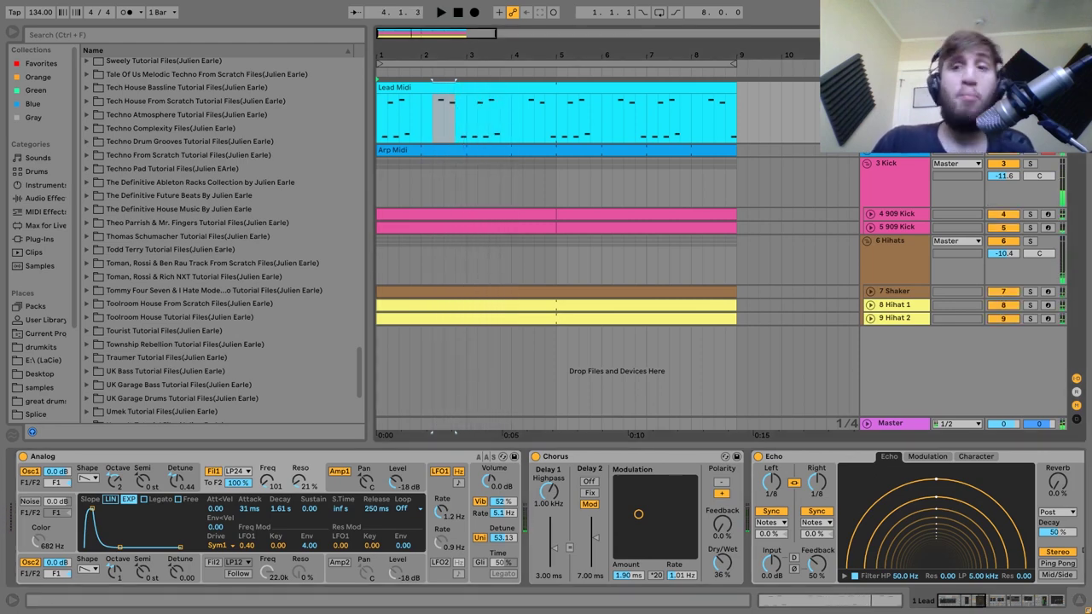
Deactivate the two 909 Kick tracks, Shaker, Hihat 1 and Hihat 2, and play back the lead without drums.
key("0")
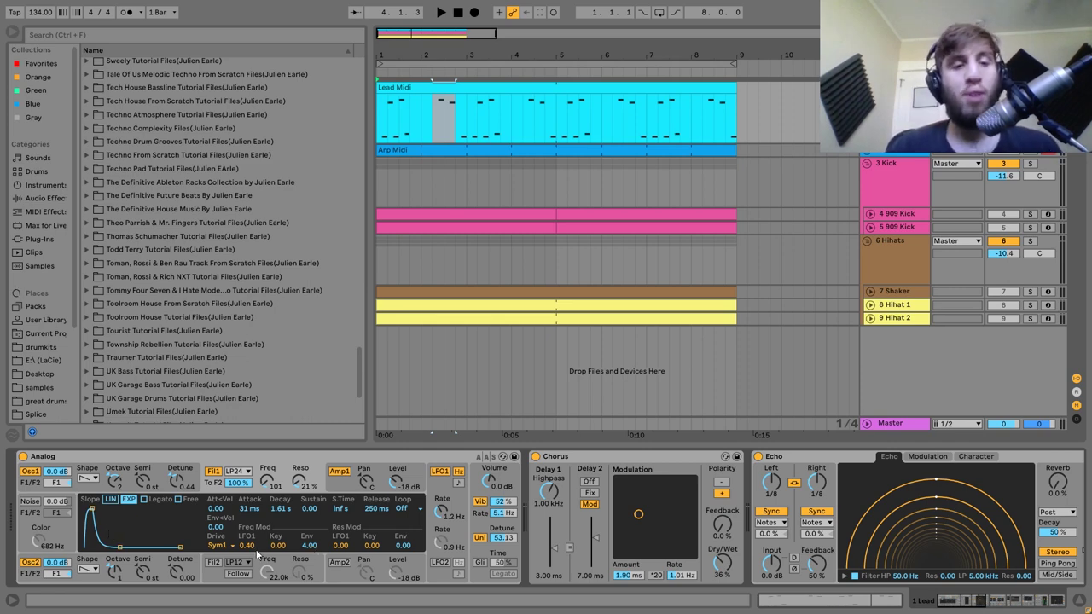
key("space")
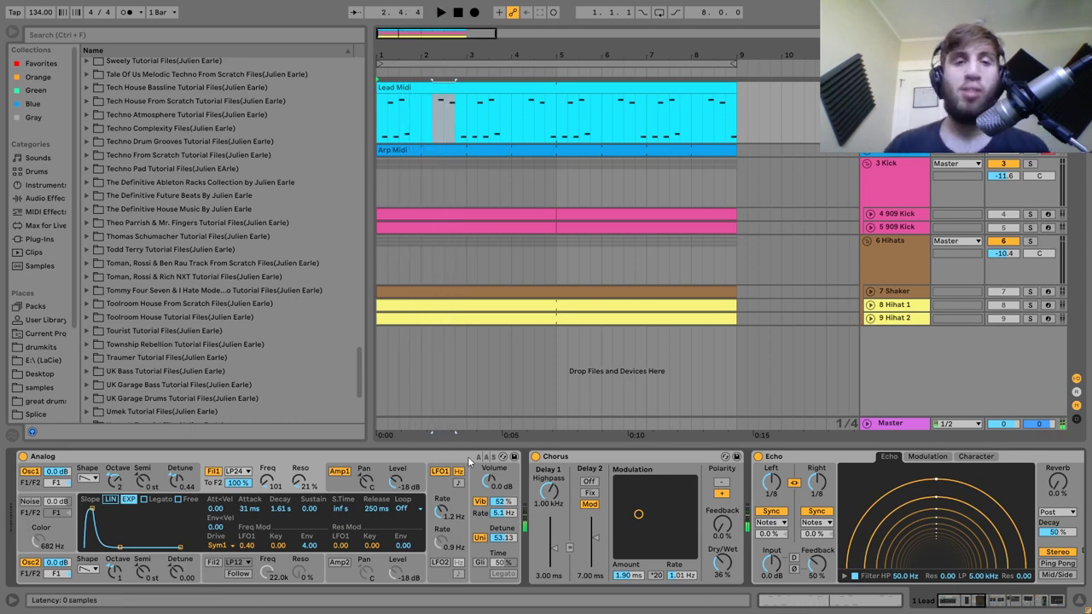
key("space")
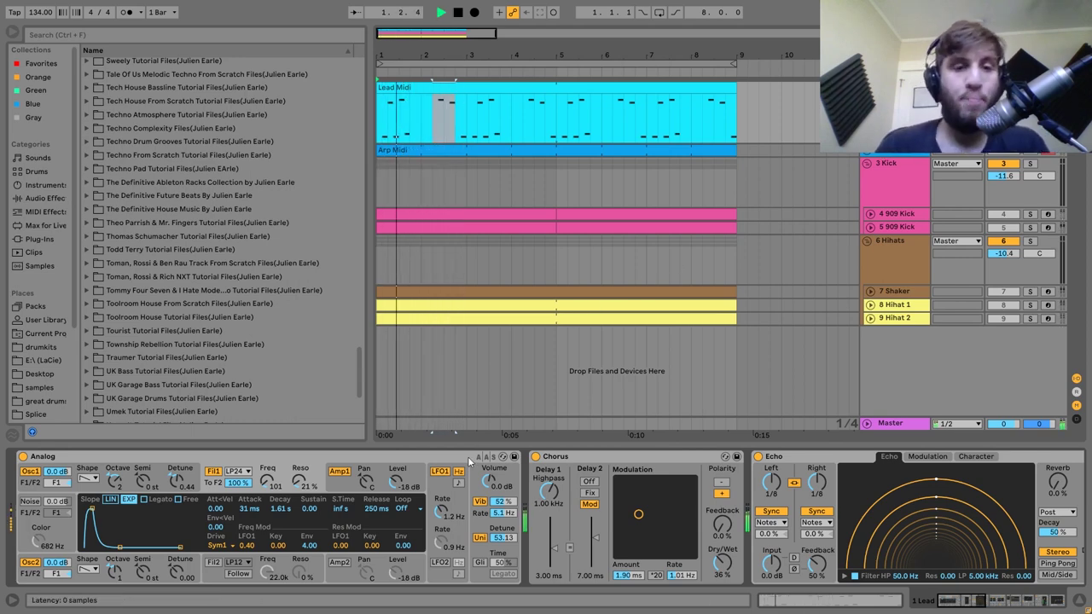
Examine Analog's Amp1 envelope and global settings, and audition the lead with Unison switched off and back on.
left_click(338, 486)
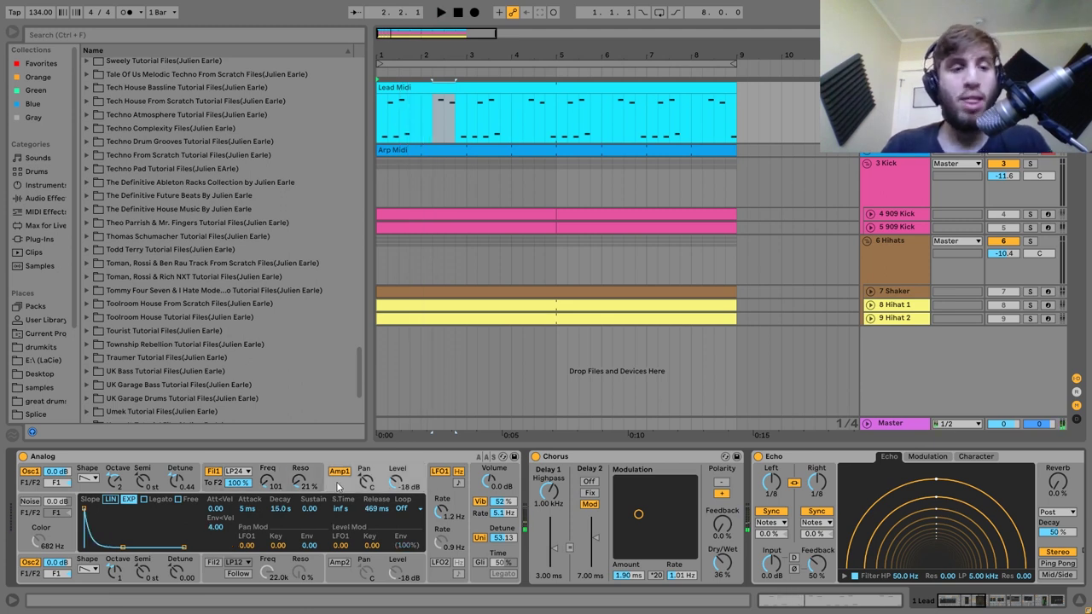
left_click(478, 523)
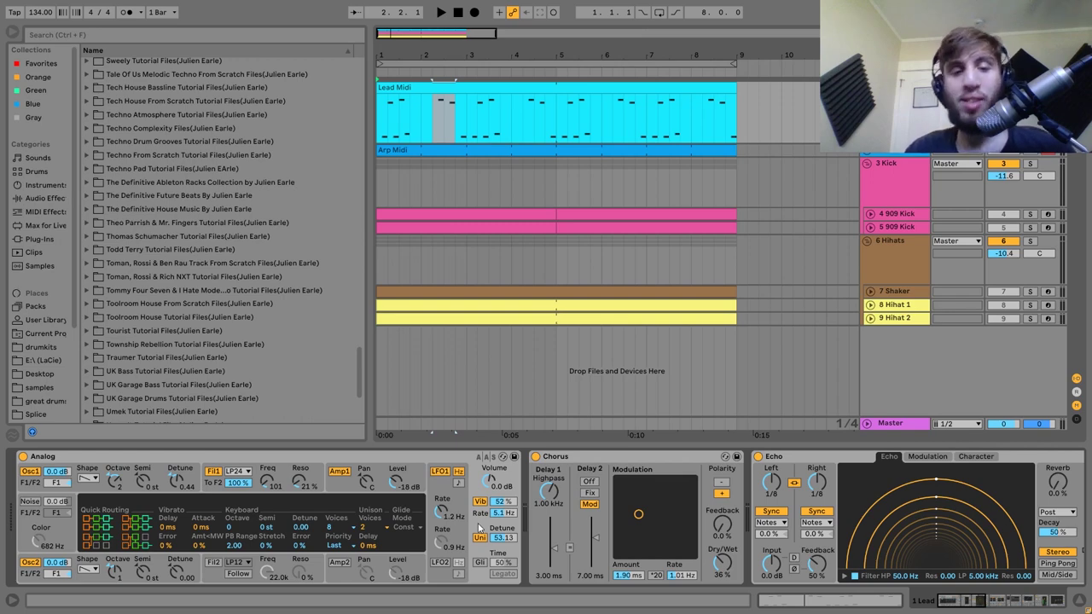
key("space")
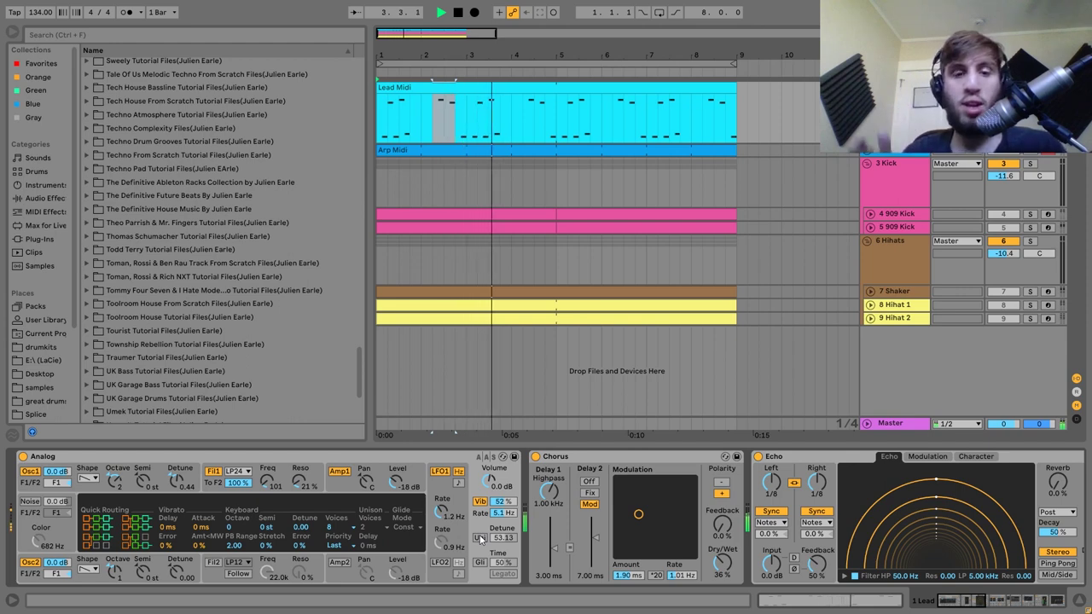
key("space")
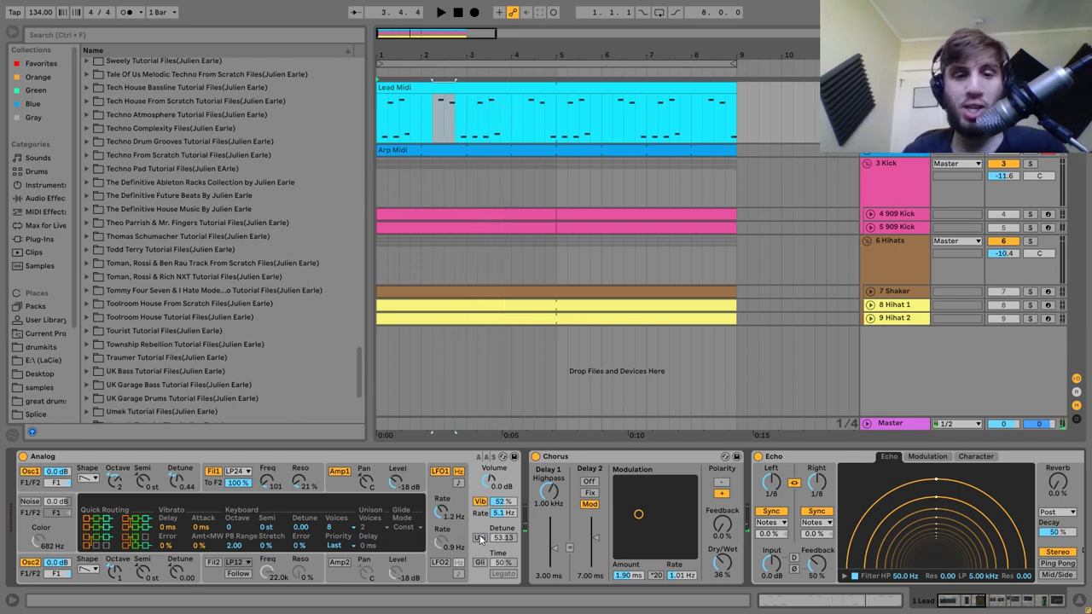
left_click(480, 538)
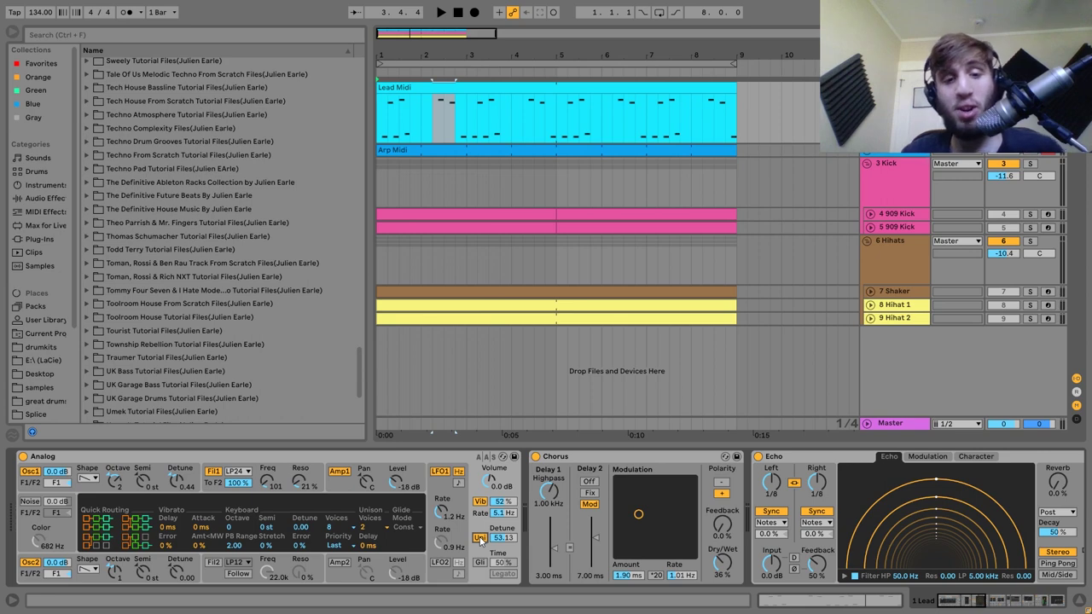
key("space")
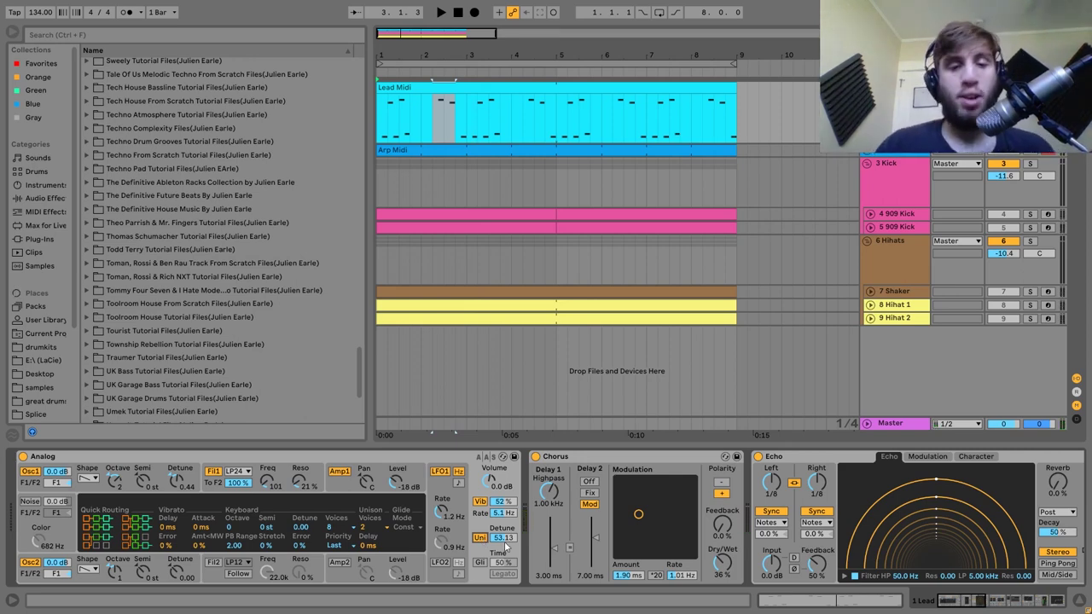
Look through the Chorus, Echo and Reverb, and delete the inactive Overdrive from the lead's effect chain.
scroll(506, 537, "right", 5)
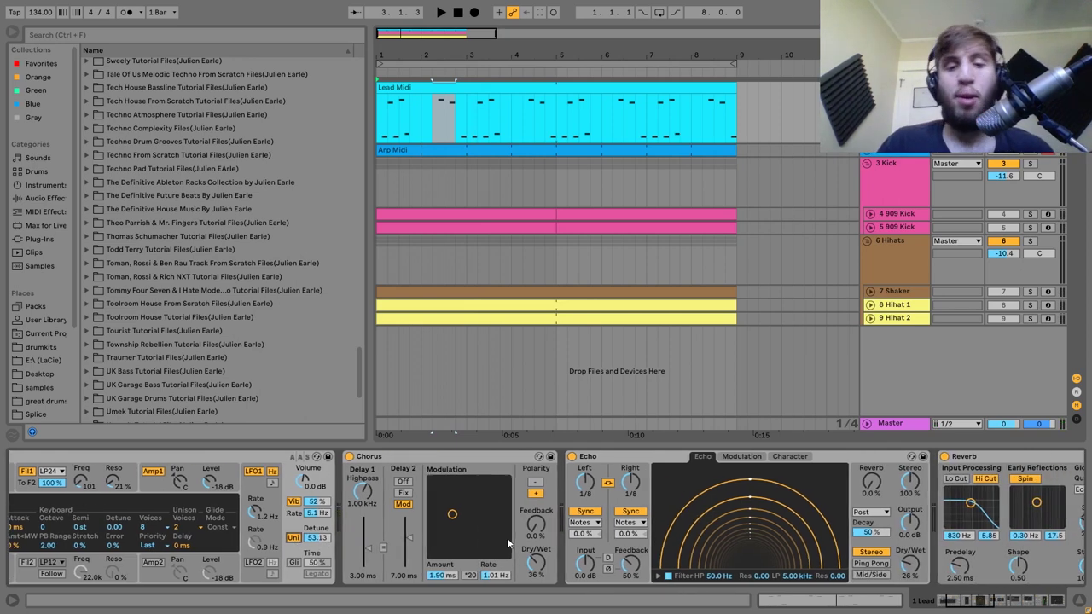
left_click(419, 458)
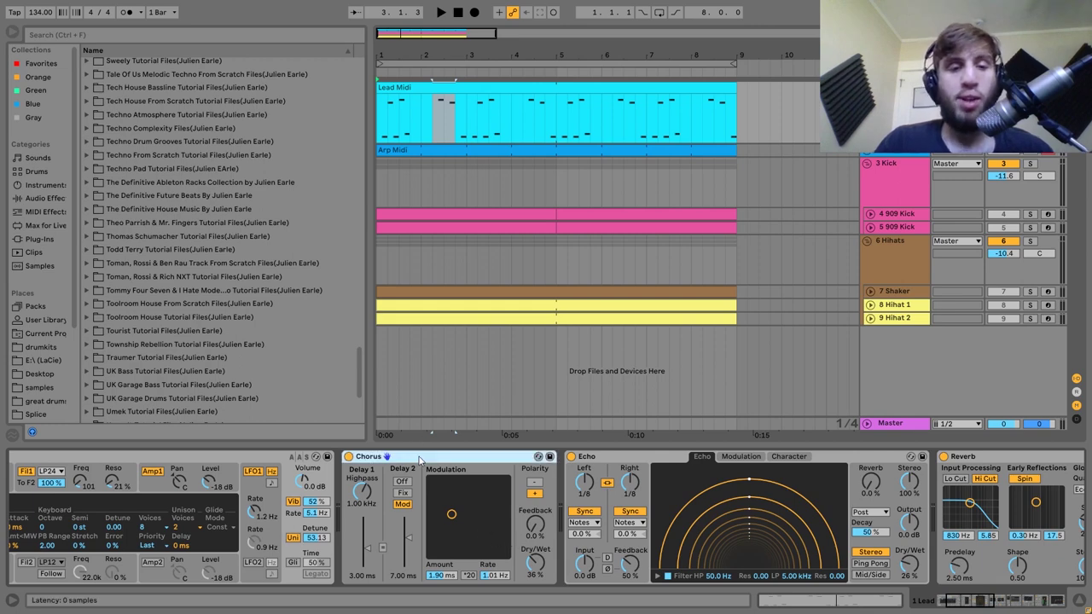
scroll(419, 512, "right", 10)
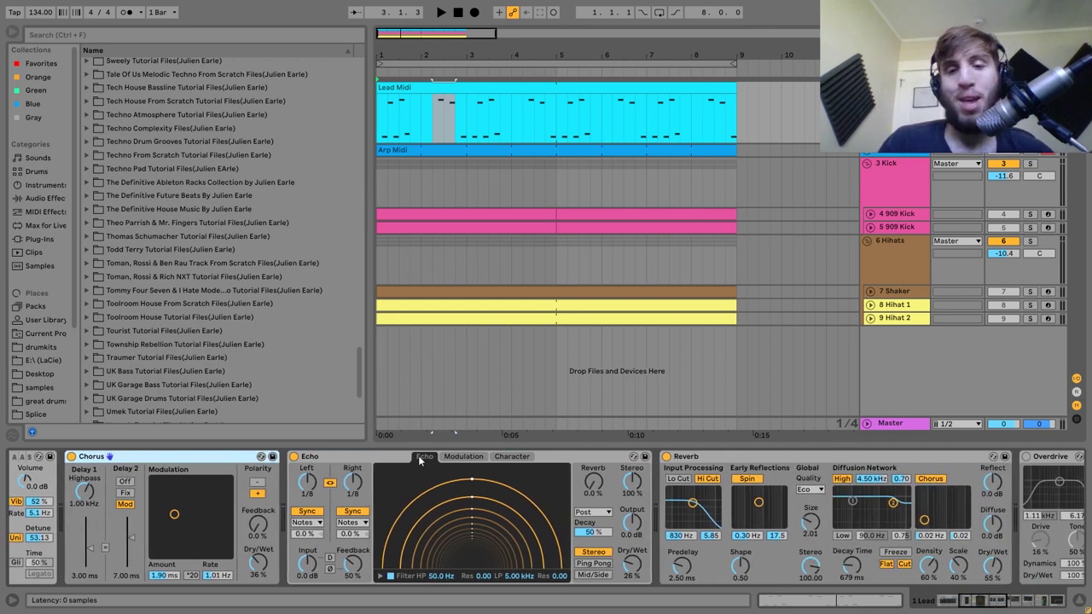
left_click(899, 460)
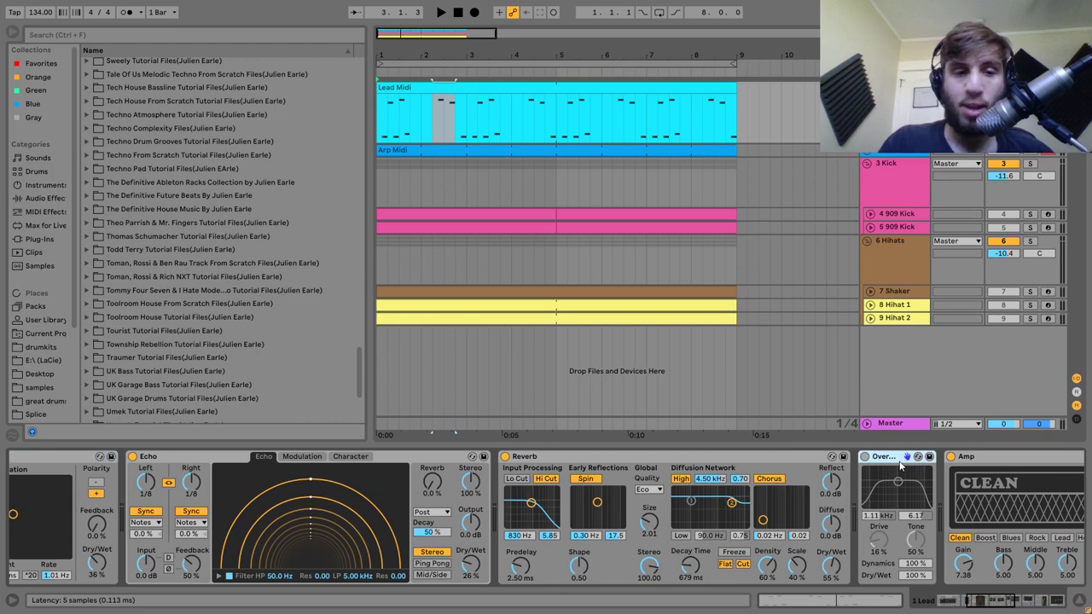
key("Delete")
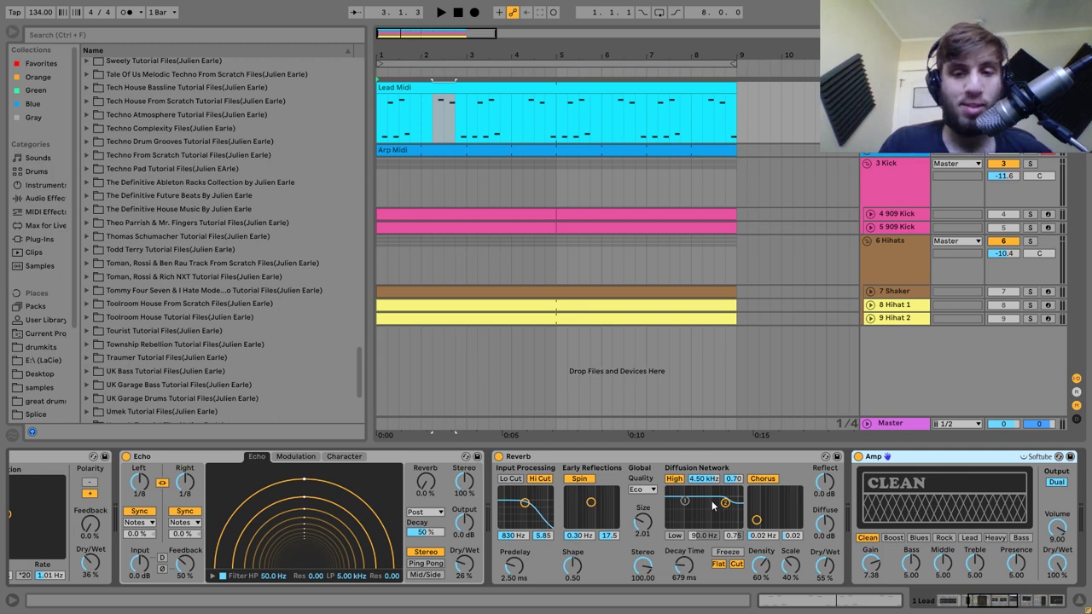
Bypass the Amp and Saturator on the lead track, auditioning the sound after each one is switched off.
scroll(649, 505, "right", 5)
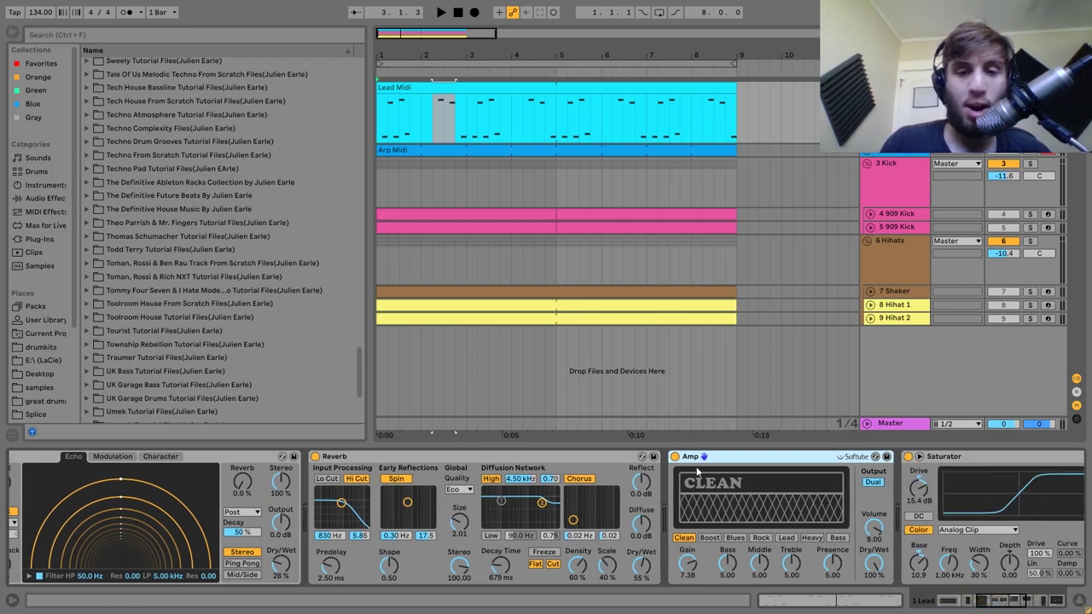
left_click(673, 456)
key("space")
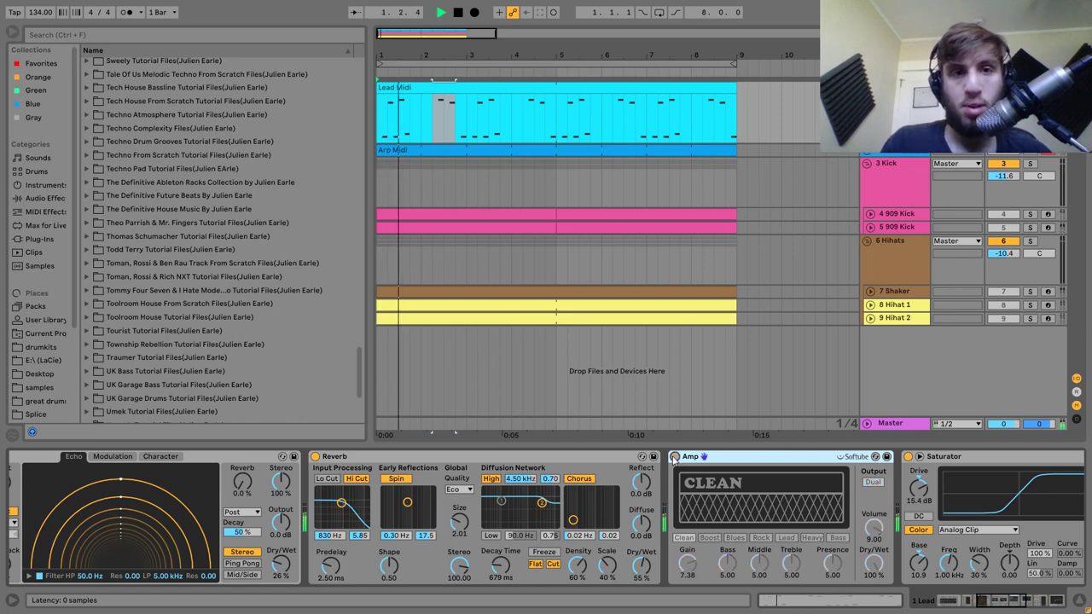
key("space")
left_click(907, 456)
key("space")
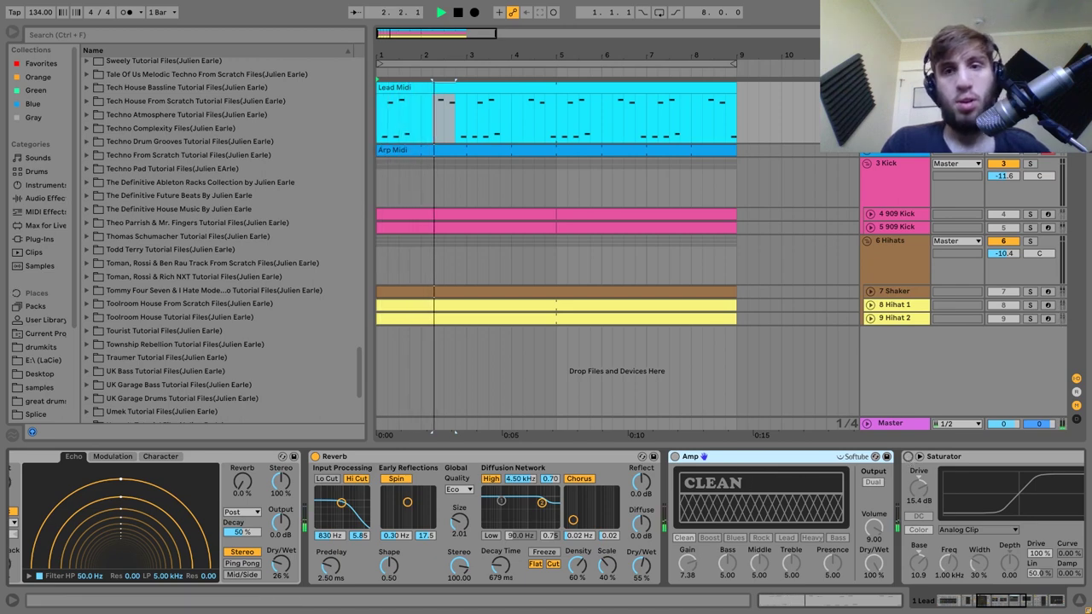
key("space")
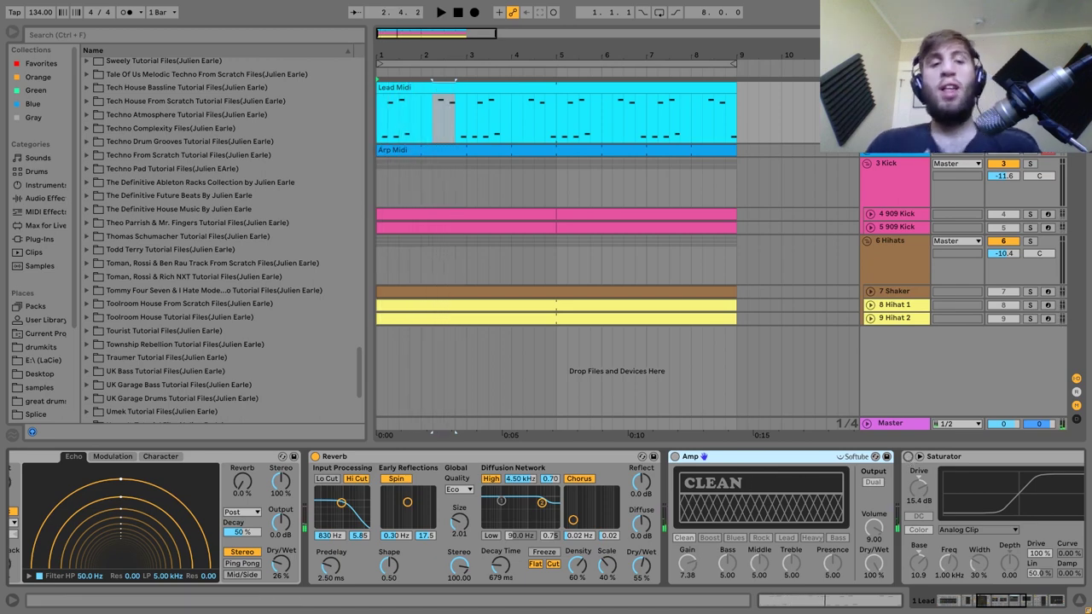
Switch the lead's Amp and Saturator back on and play the distorted sound.
scroll(422, 570, "left", 10)
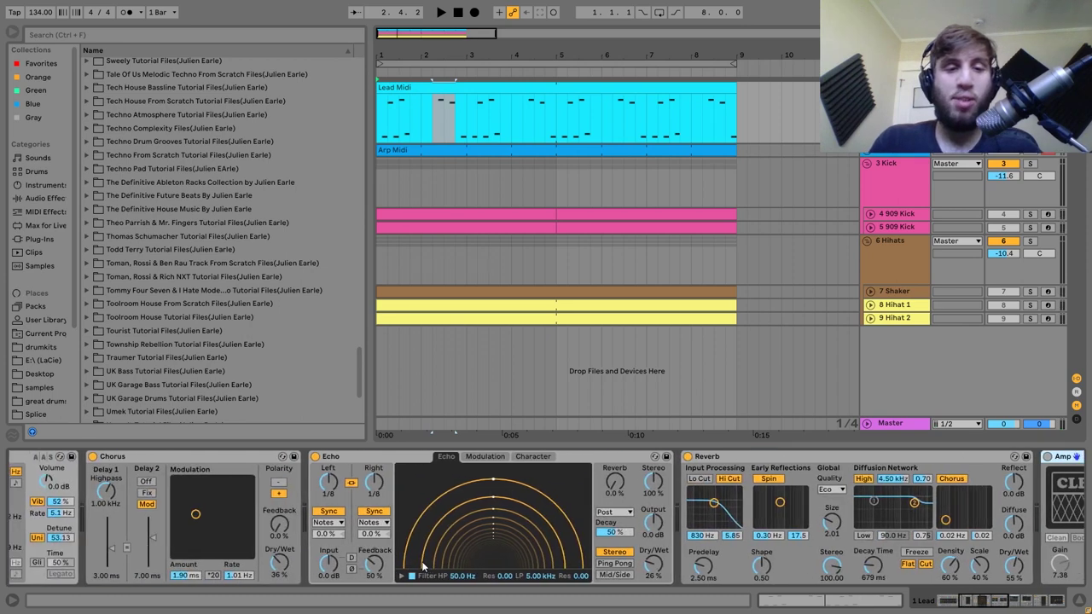
scroll(422, 570, "right", 6)
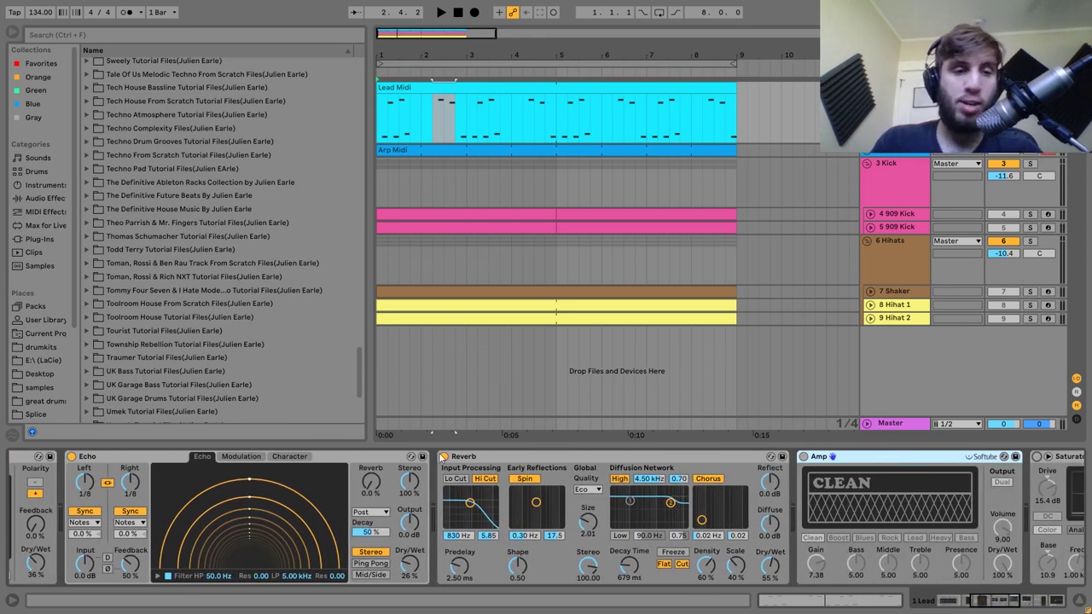
scroll(563, 488, "right", 5)
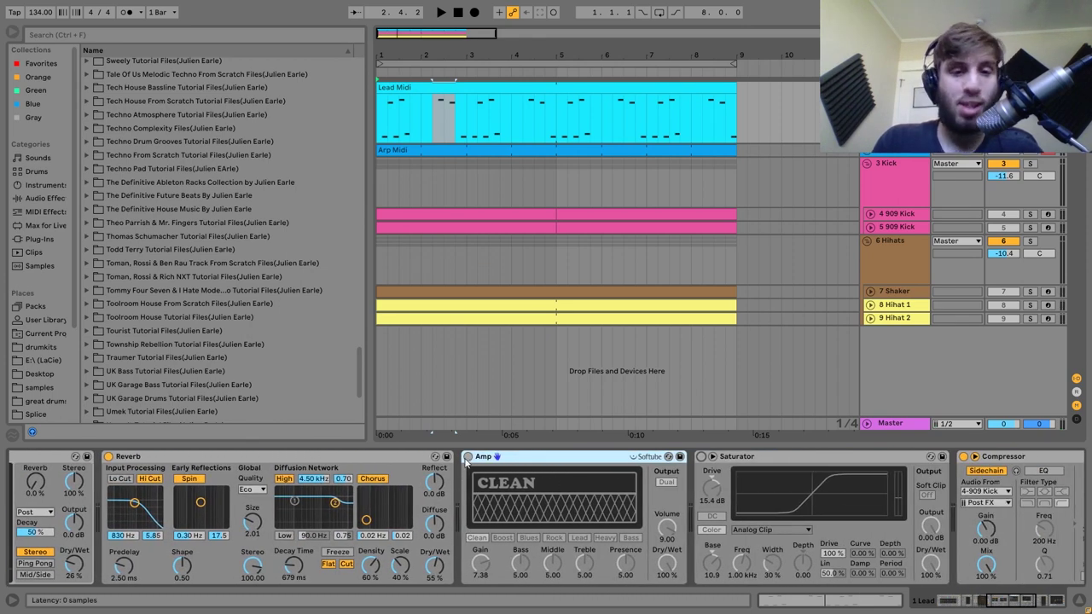
left_click(701, 456)
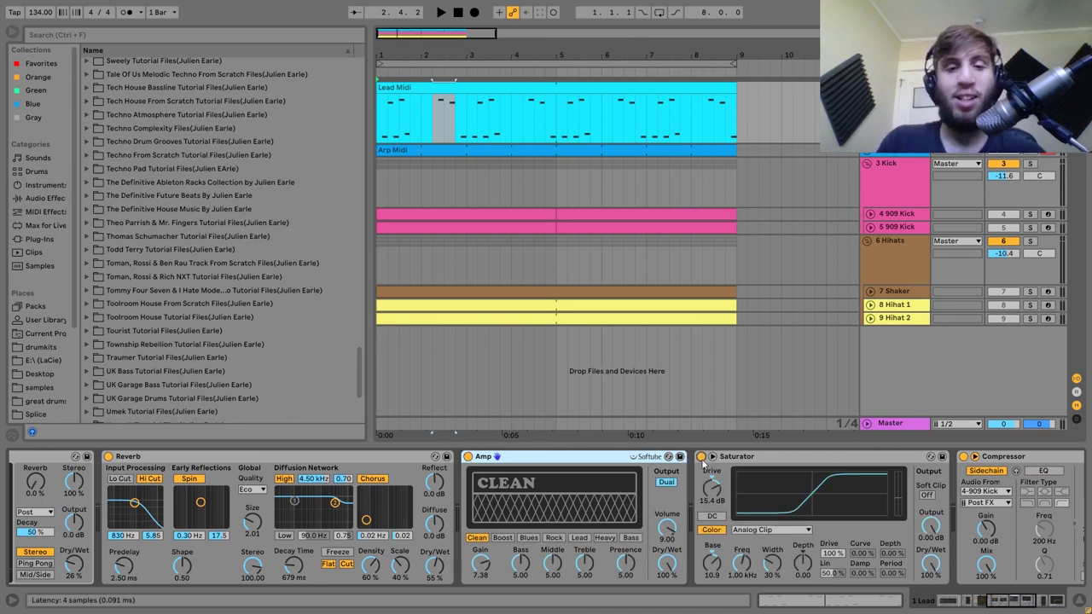
key("space")
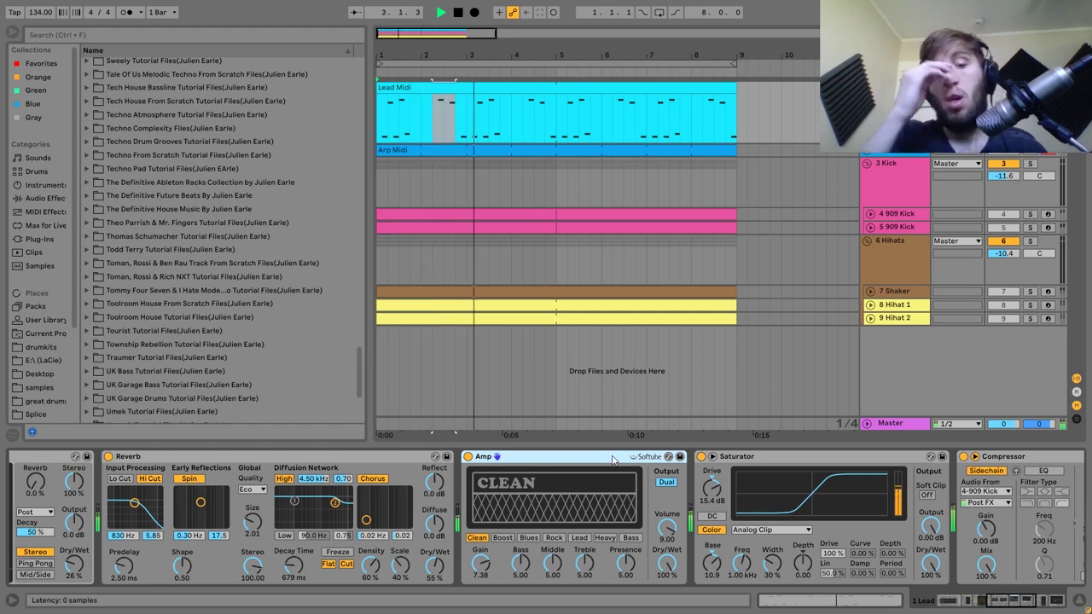
key("space")
Examine the order of Echo, Reverb, Amp and Saturator in the lead's effect chain.
scroll(220, 486, "left", 10)
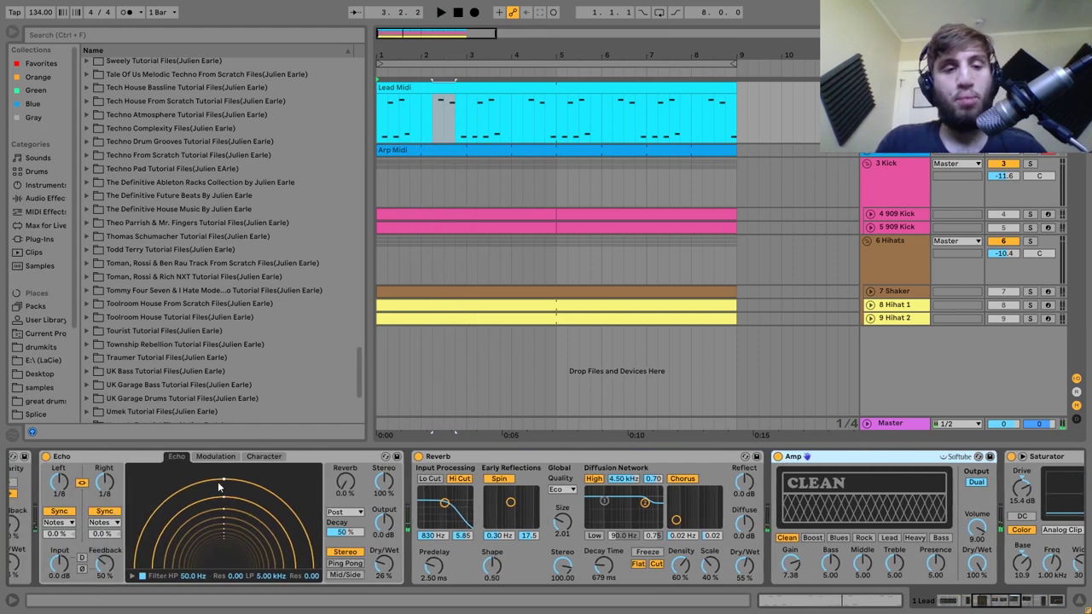
scroll(220, 486, "right", 10)
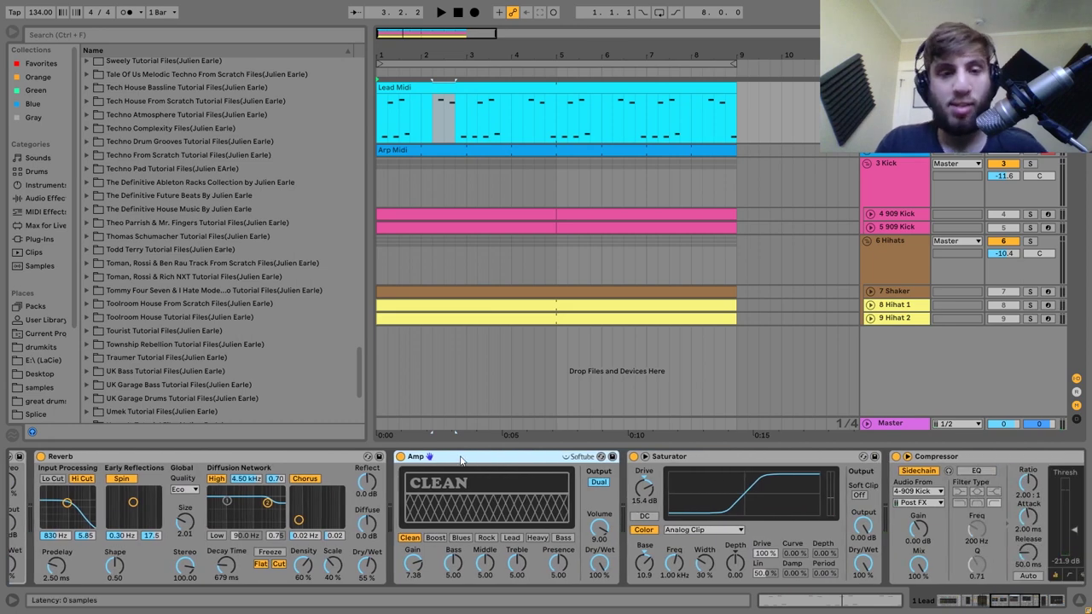
left_click(691, 456)
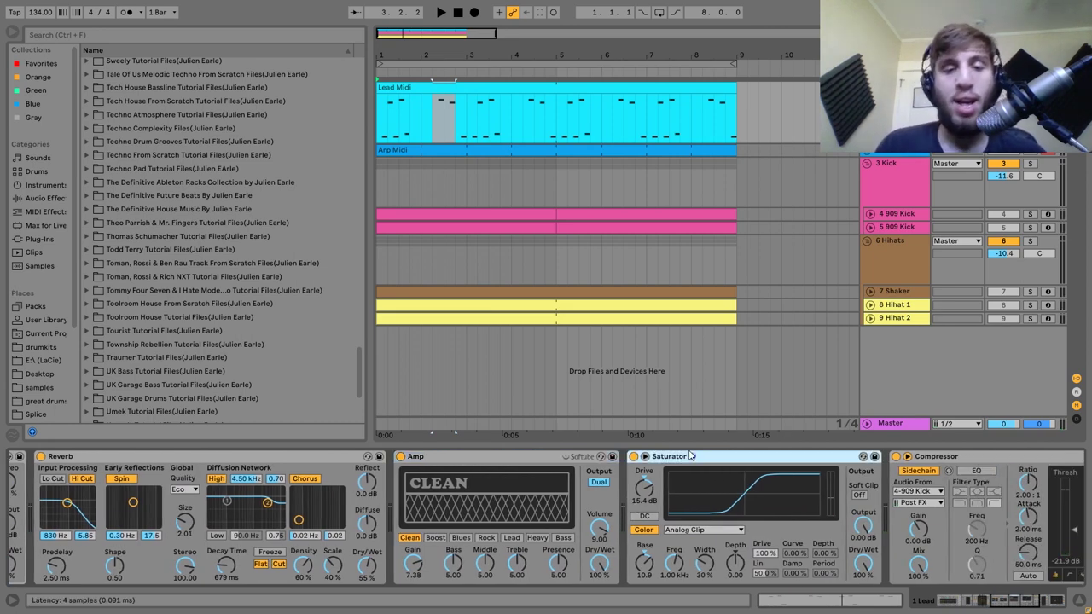
scroll(202, 540, "left", 10)
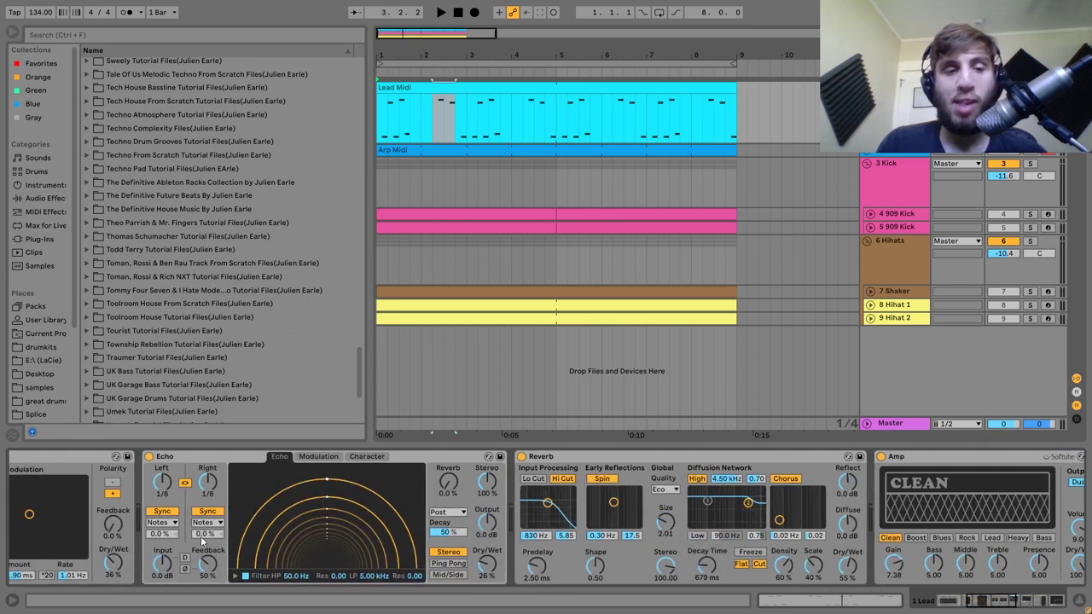
scroll(588, 534, "right", 10)
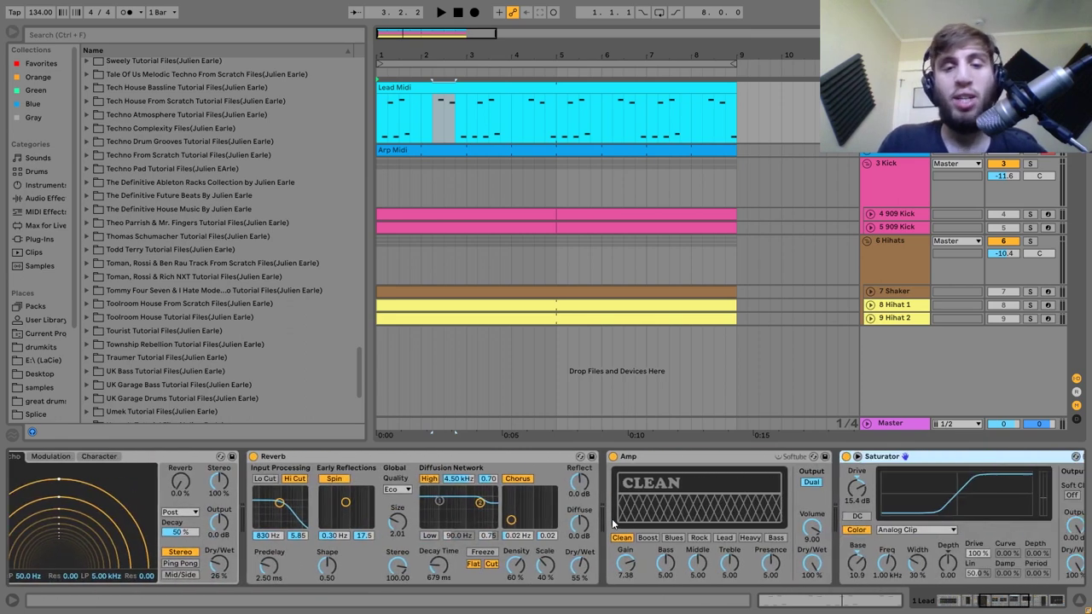
Play the lead, audition it with both Saturator and Amp bypassed, and switch the two devices back on.
key("space")
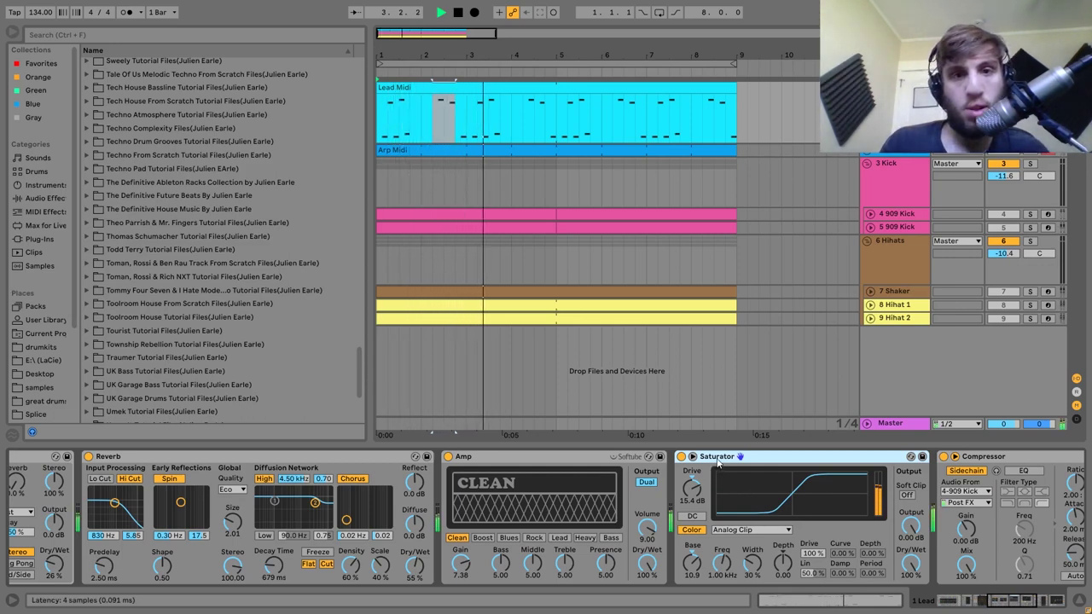
key("space")
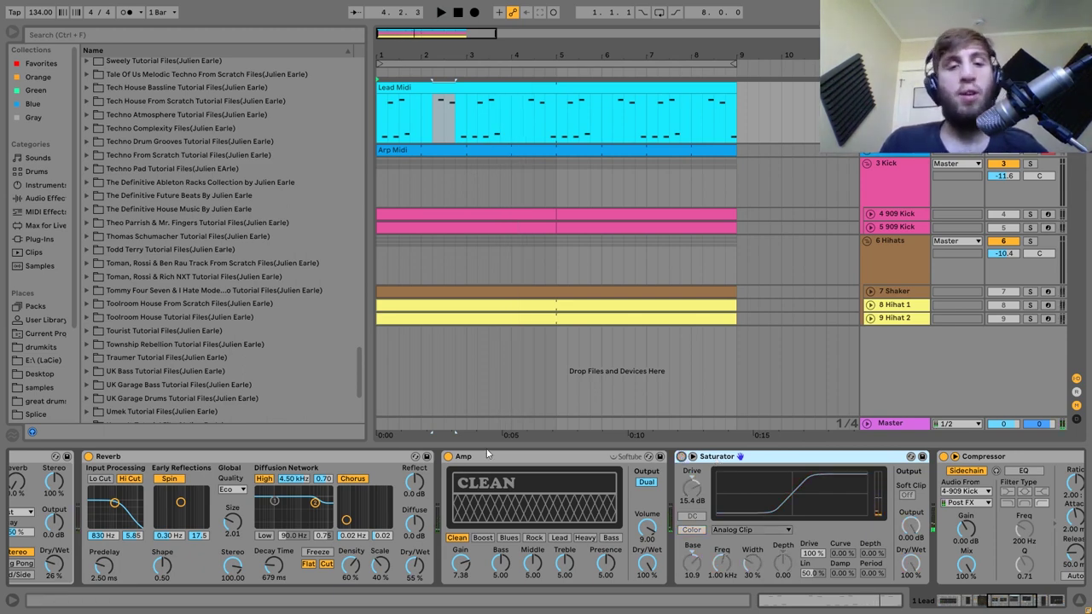
left_click(448, 457)
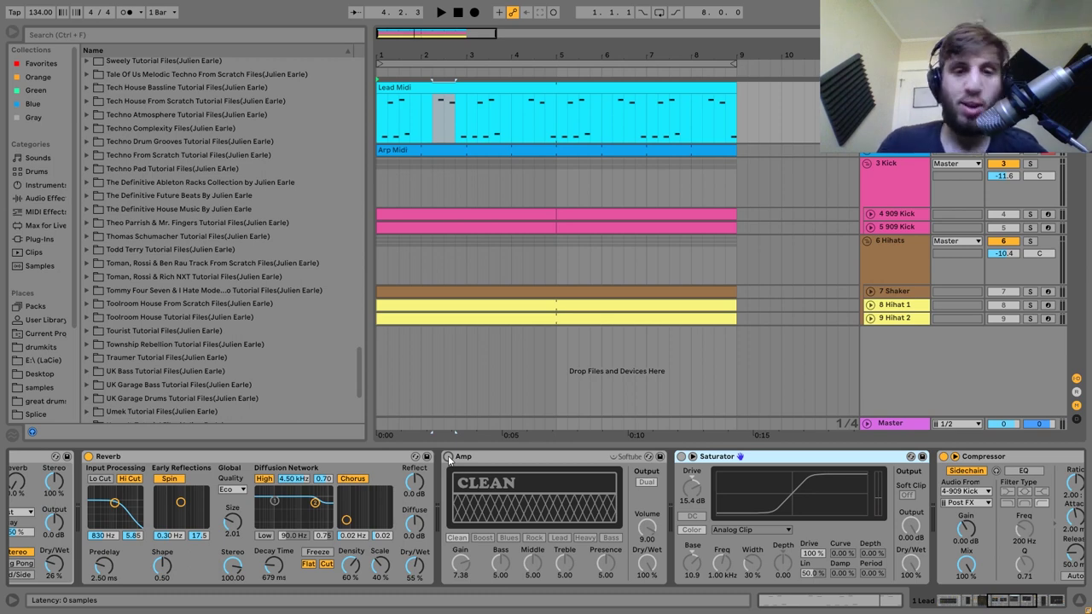
key("space")
left_click(448, 457)
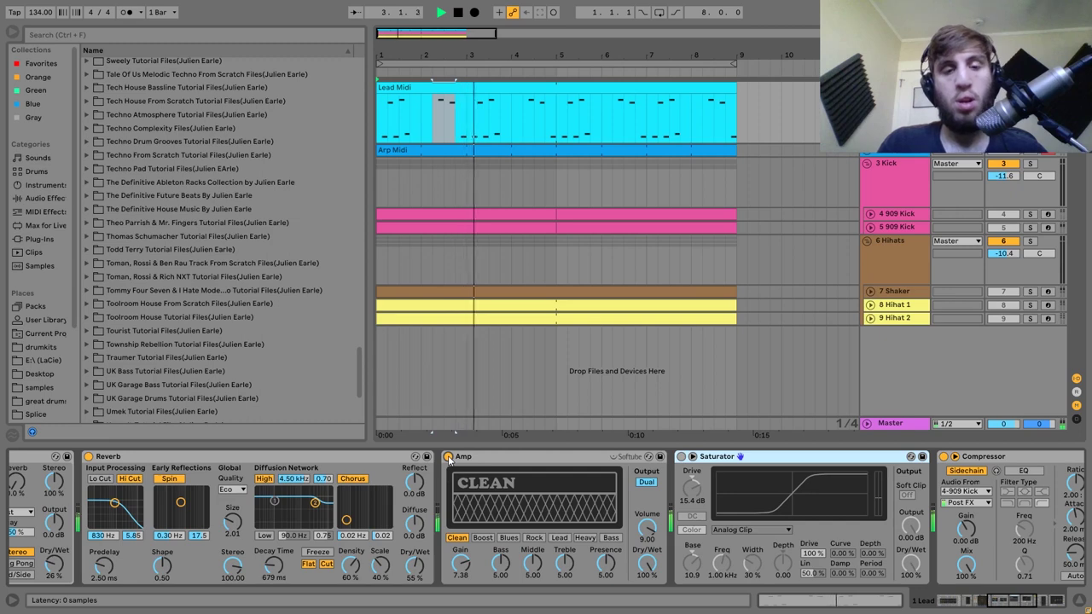
left_click(680, 456)
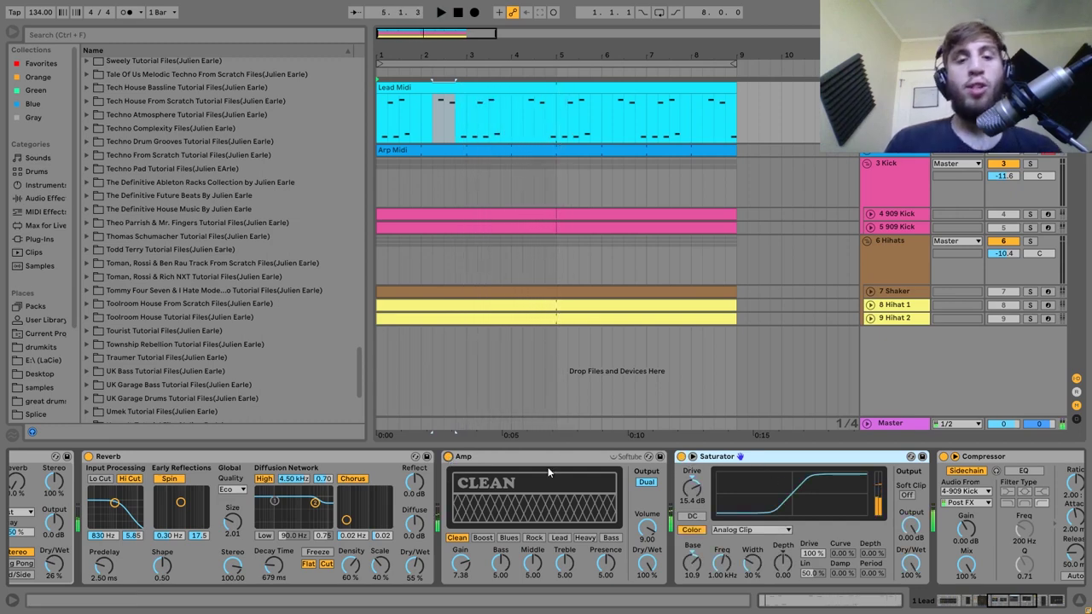
Bypass only the Saturator, audition the lead with the Amp still active, and re-enable the Saturator.
left_click(682, 457)
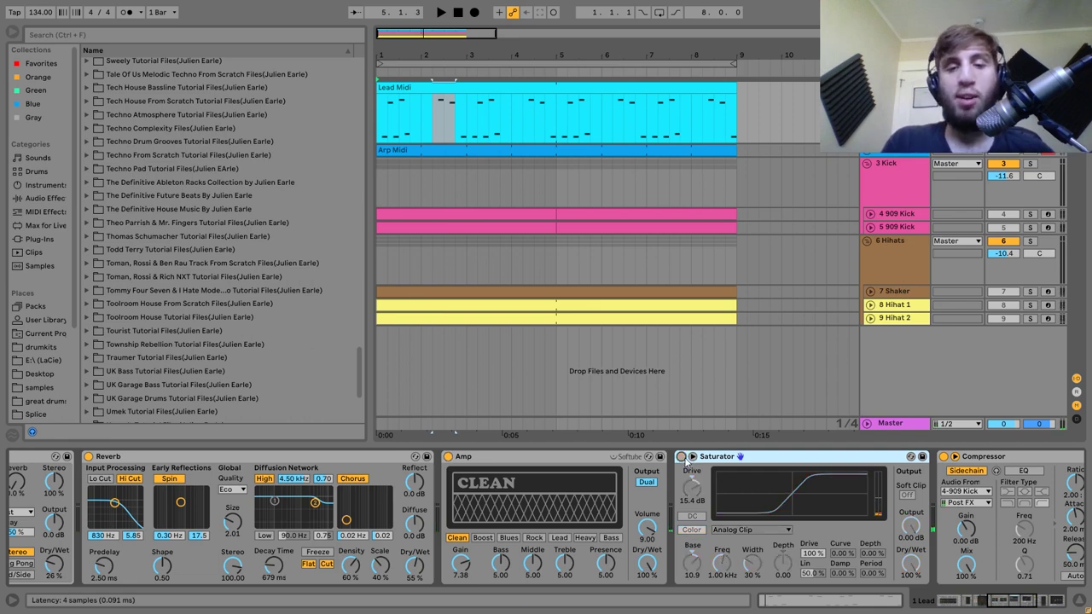
key("space")
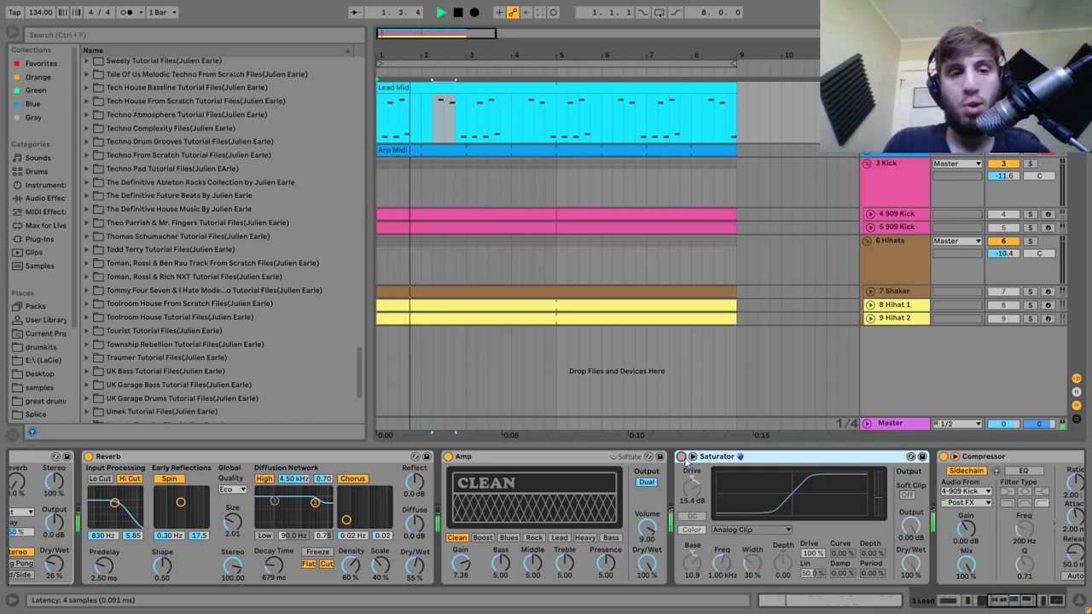
key("space")
left_click(682, 458)
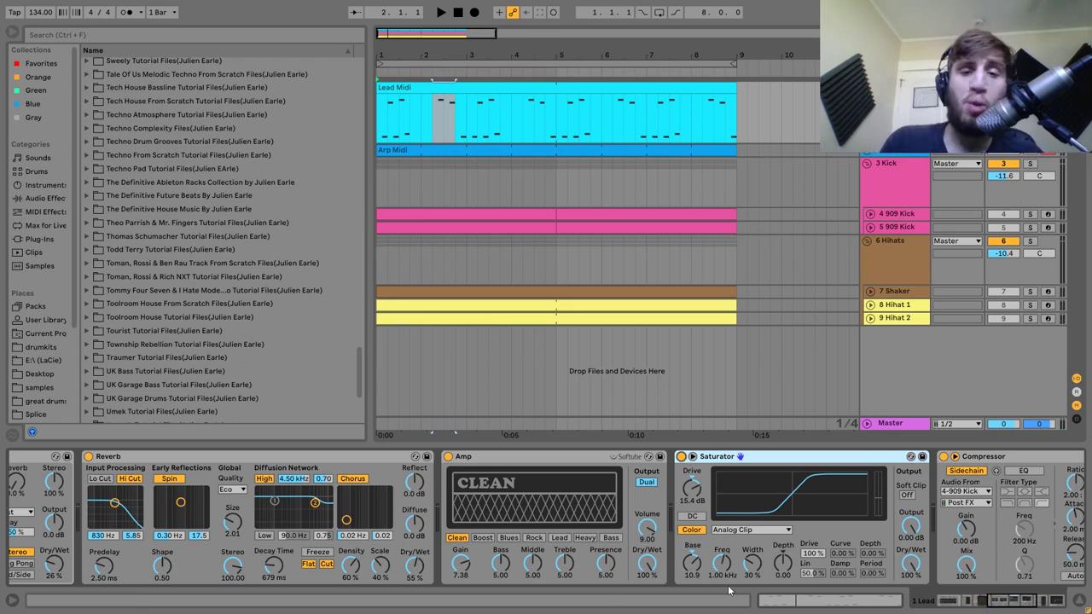
Play the lead, try the Saturator's Base at 0.00 for comparison, and undo the Base change.
key("space")
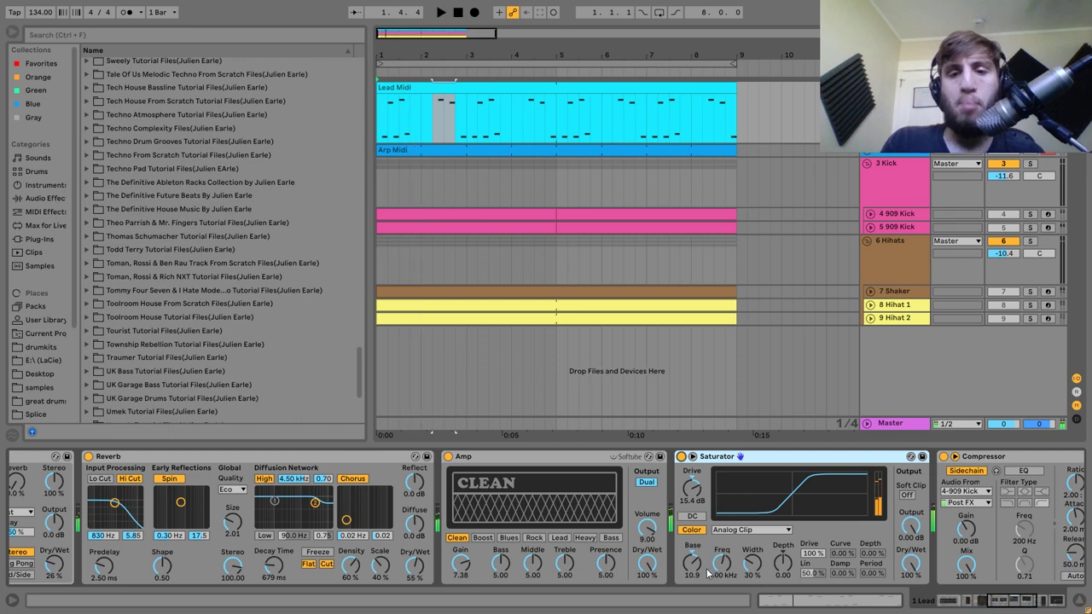
key("space")
key("space")
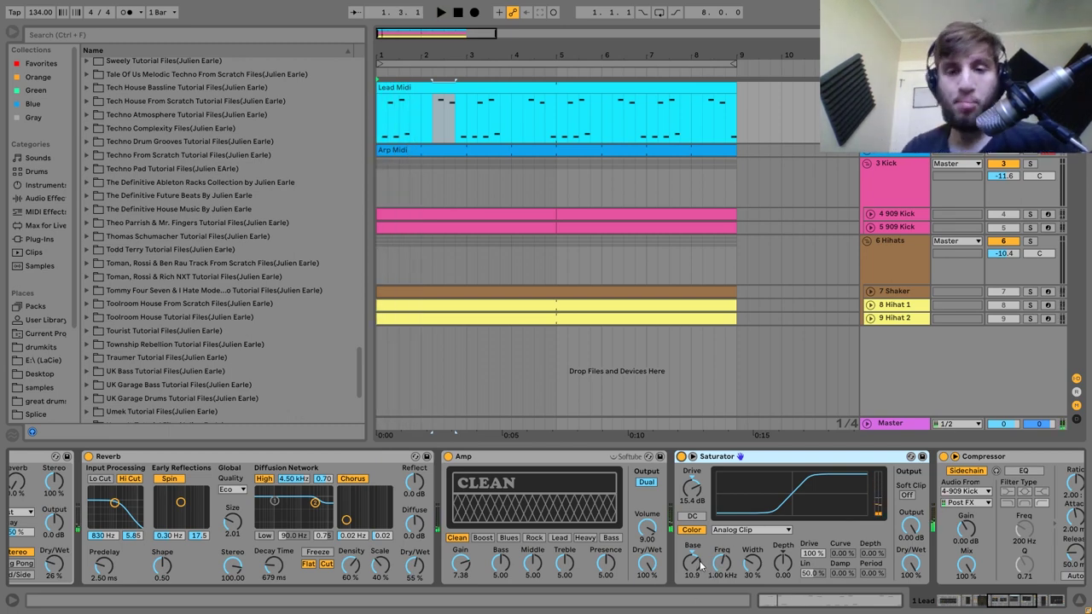
left_click_drag(698, 567, 697, 567)
key("space")
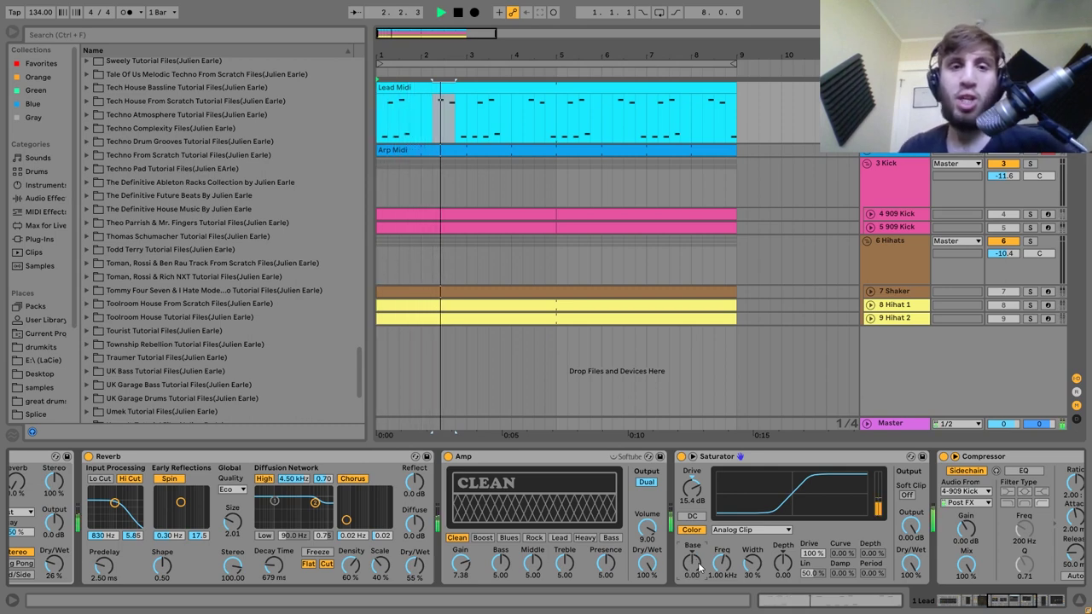
key("ctrl+z")
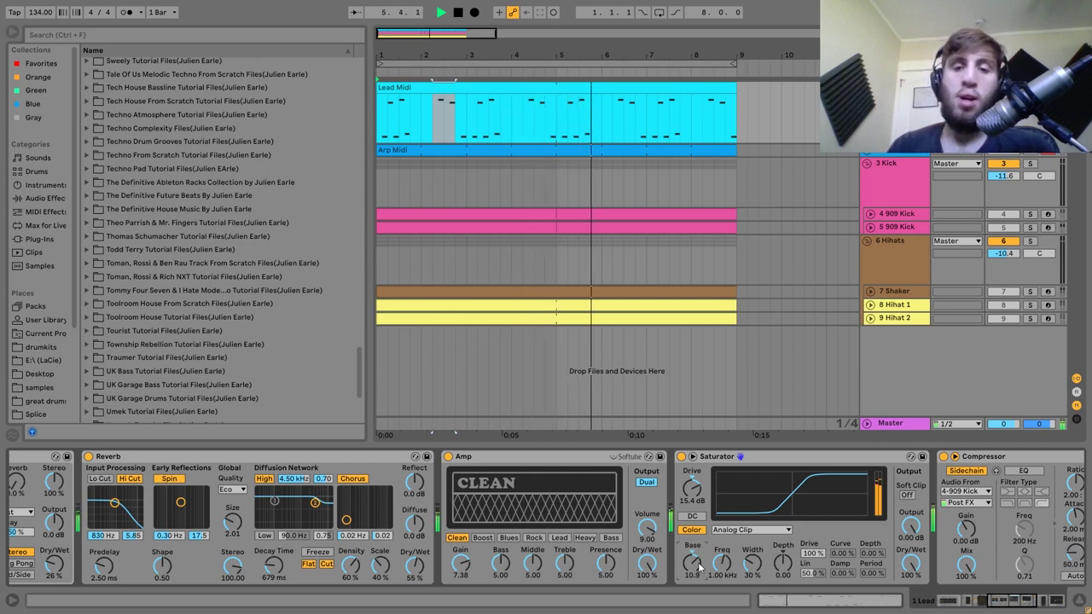
key("space")
Look through the lead's device chain from the Analog synth to the sidechained Compressor.
scroll(861, 527, "right", 3)
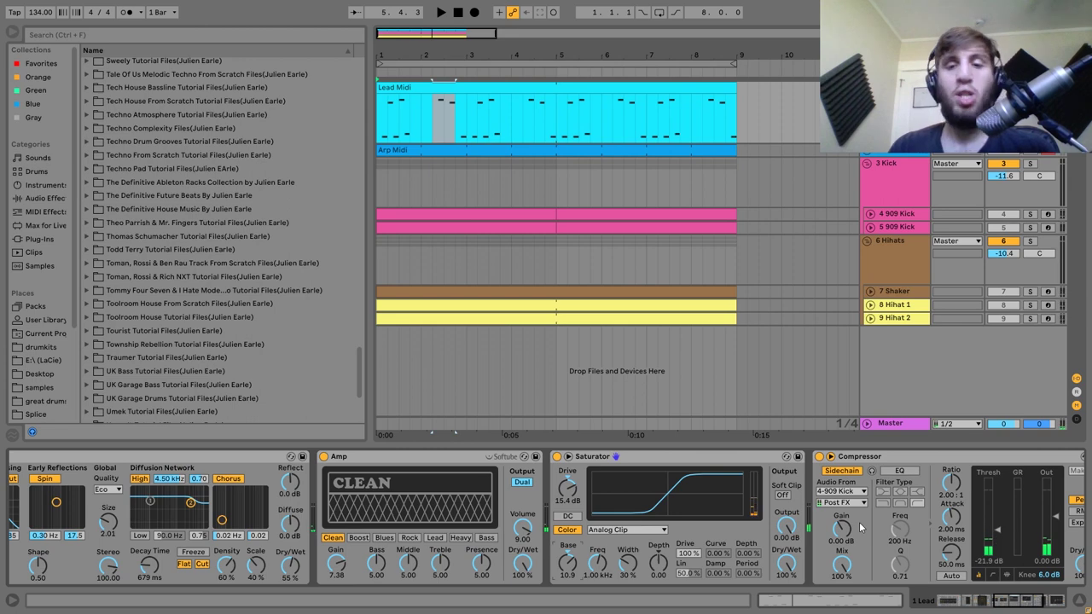
scroll(860, 527, "left", 20)
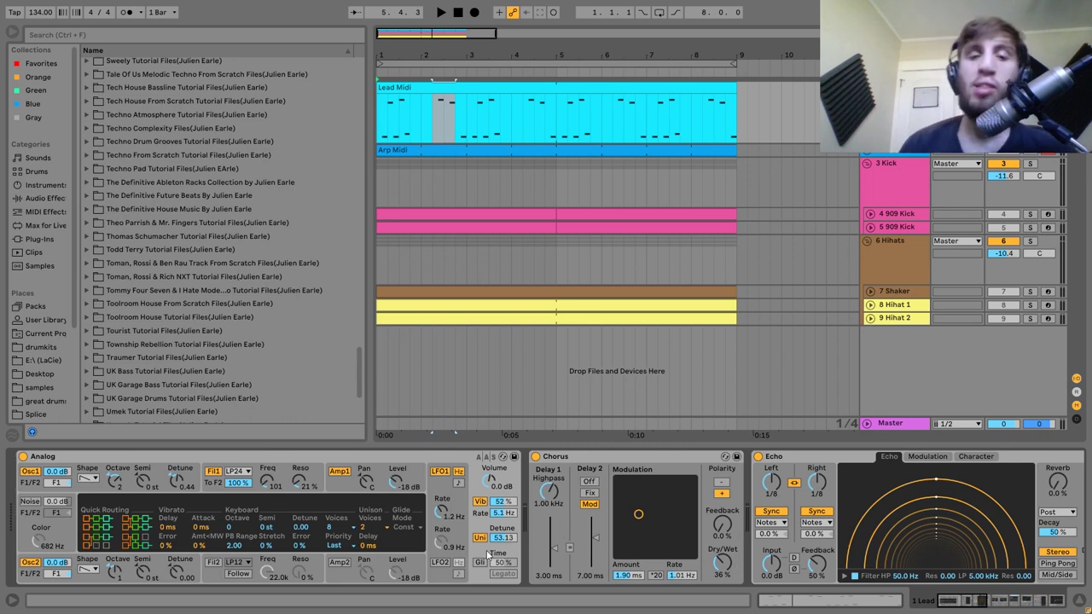
scroll(489, 555, "right", 4)
scroll(490, 555, "right", 15)
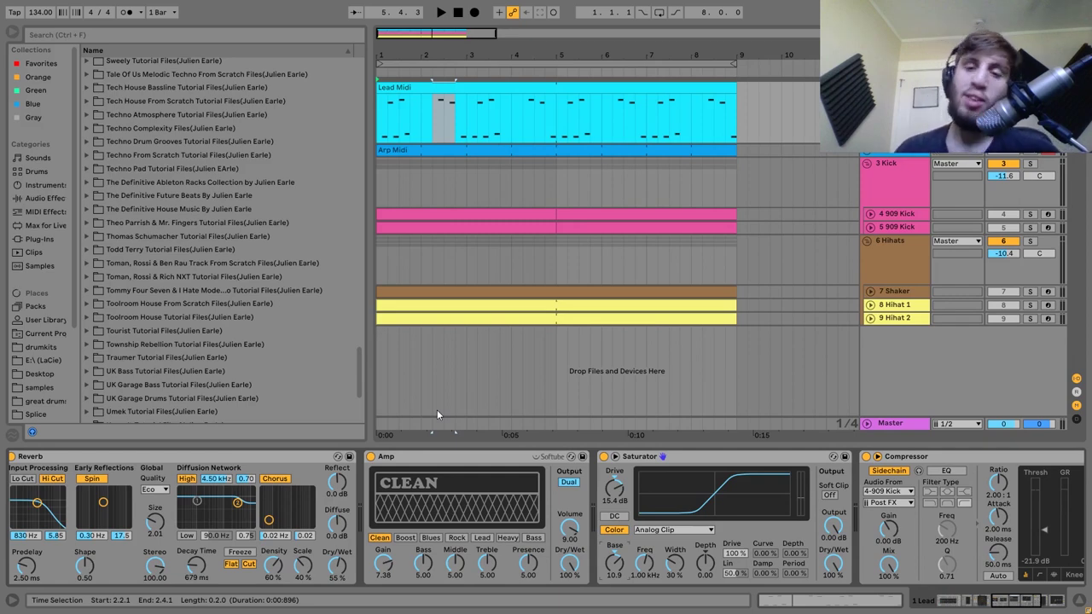
scroll(841, 550, "right", 5)
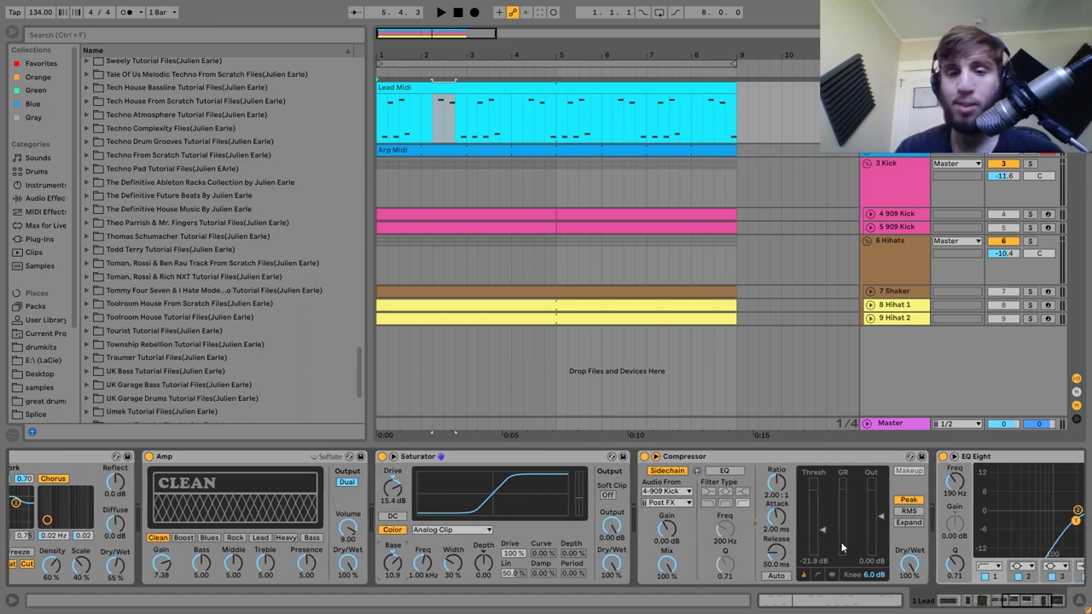
Select the lead's Compressor, audition the second 909 Kick track soloed to hear its sidechain source, and remove the solo.
left_click(654, 465)
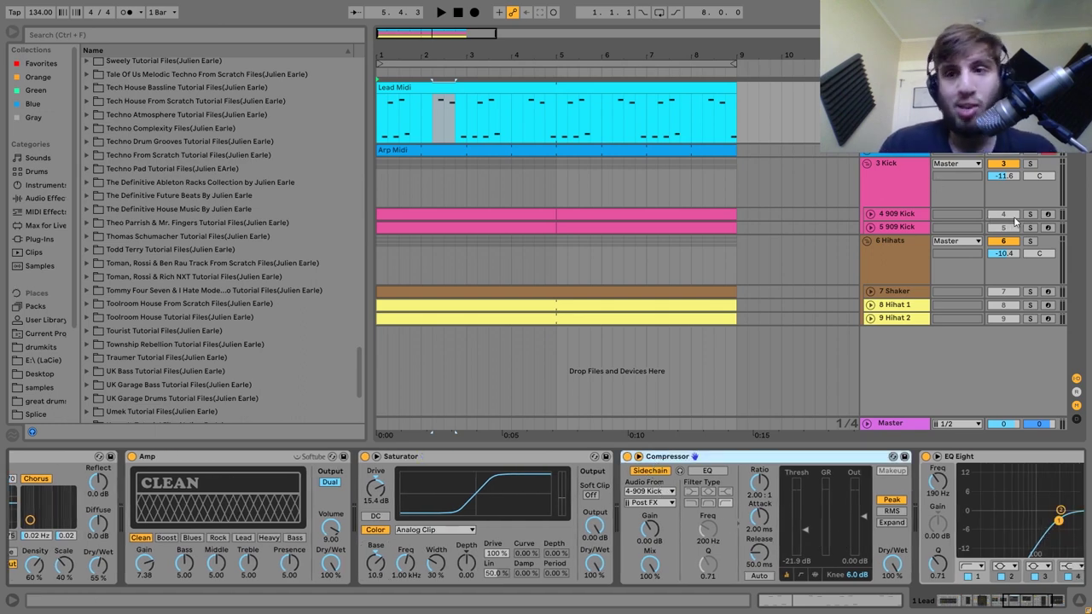
left_click(1029, 227)
key("space")
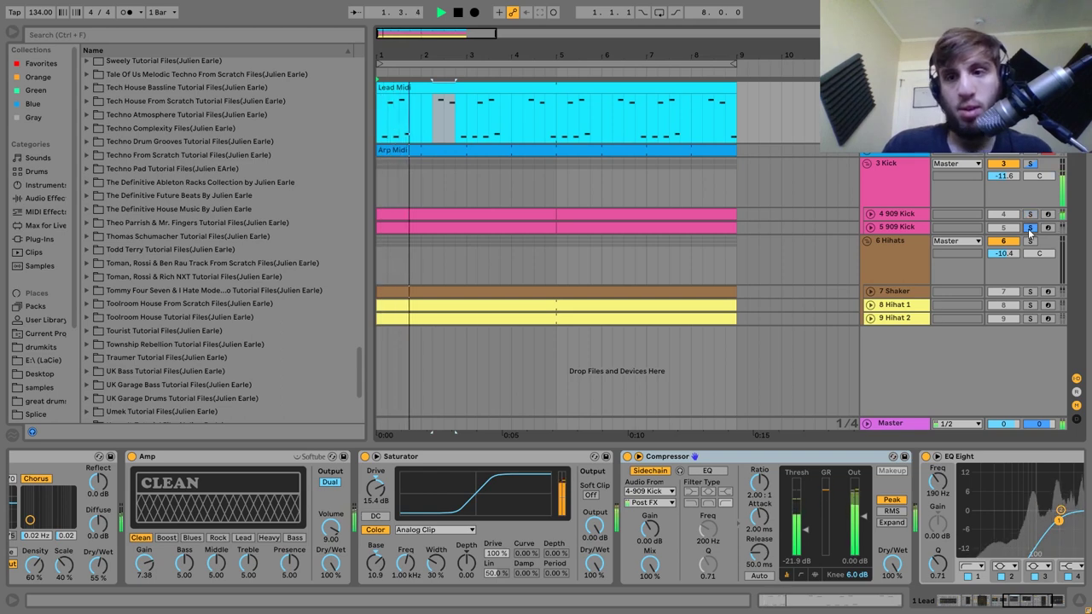
key("space")
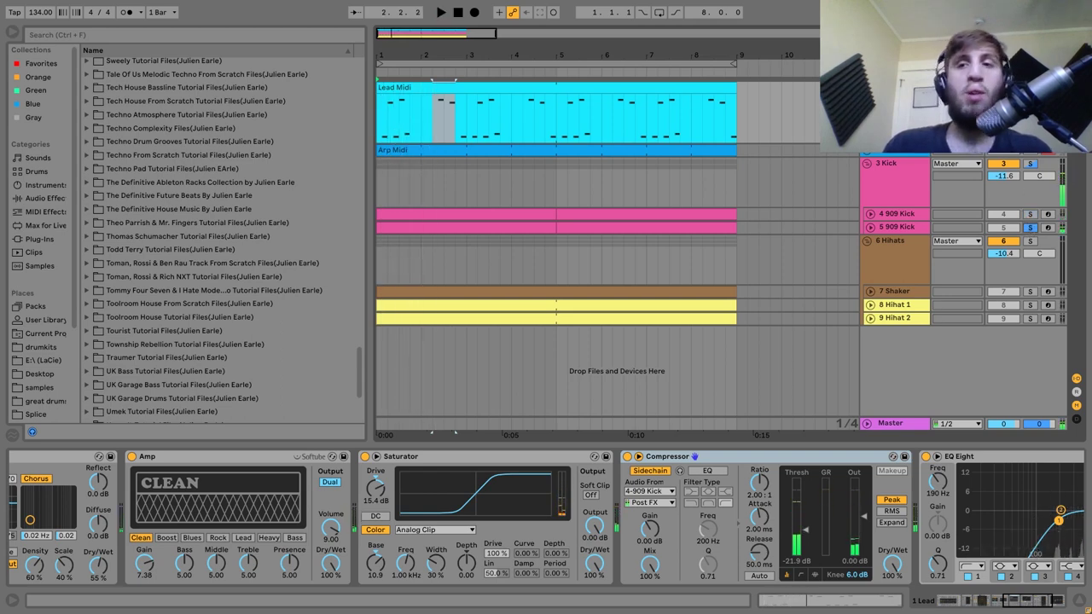
left_click(1029, 227)
Play the lead and examine the EQ Eight low cut at the end of its effect chain.
key("space")
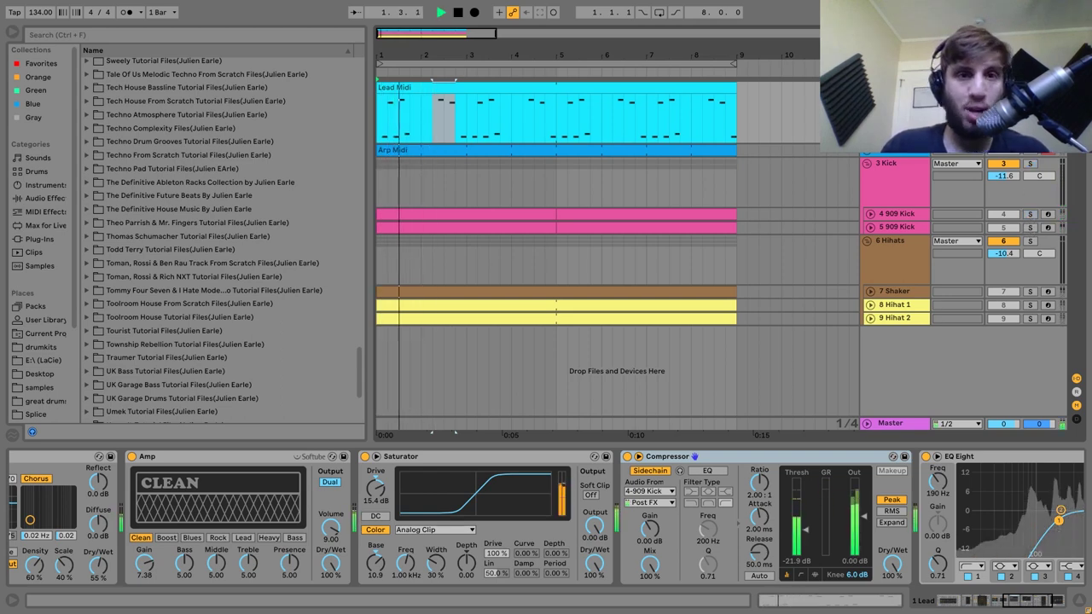
scroll(832, 501, "right", 5)
key("space")
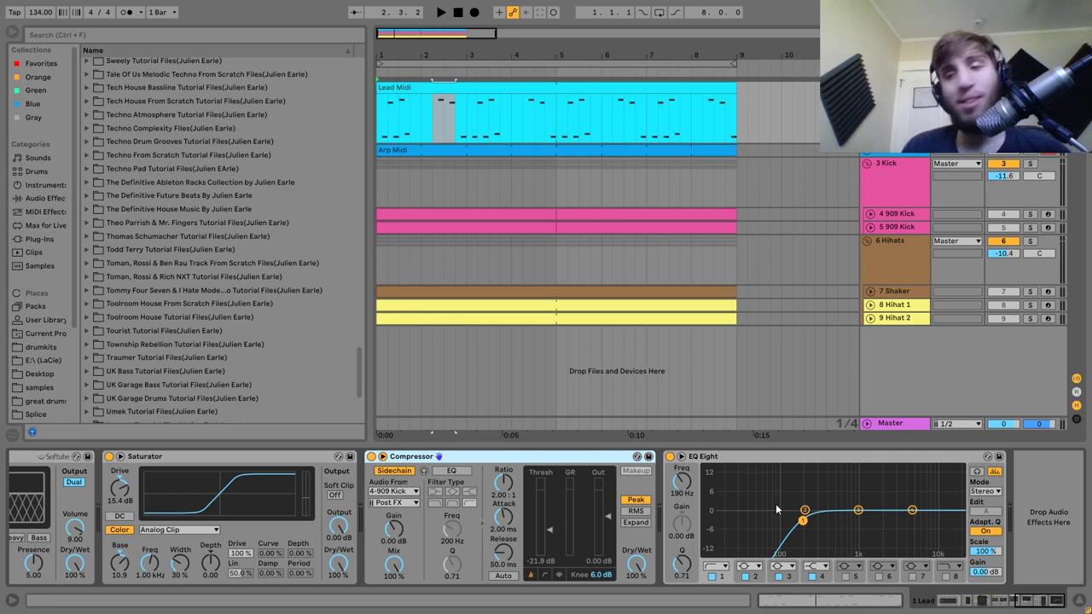
Unfold the arp track, play the Arp Midi clip, and open its notes for viewing.
left_click(865, 154)
left_click(651, 150)
key("space")
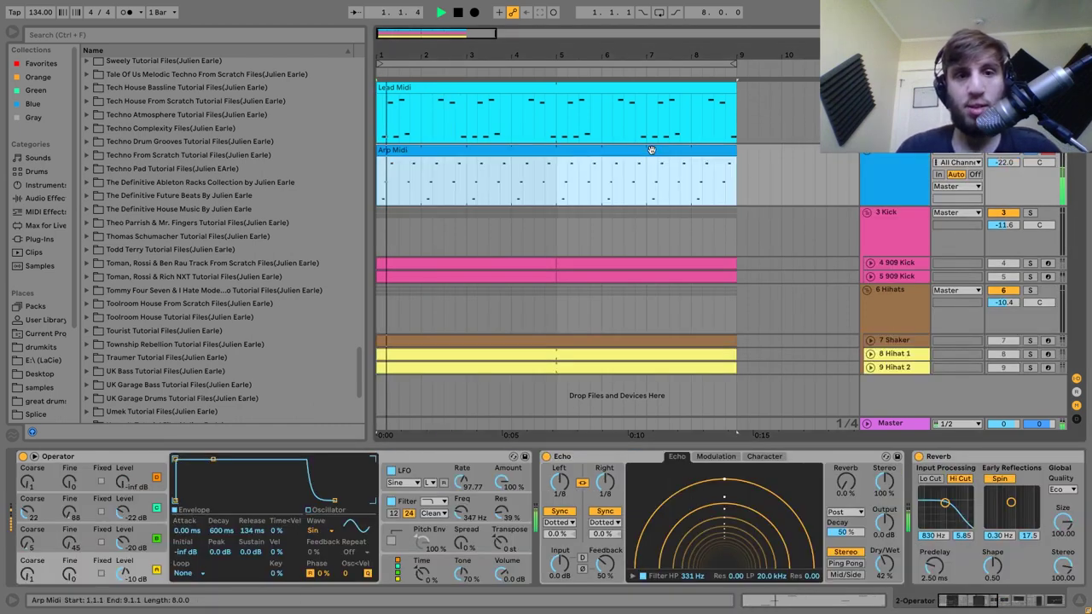
double_click(442, 158)
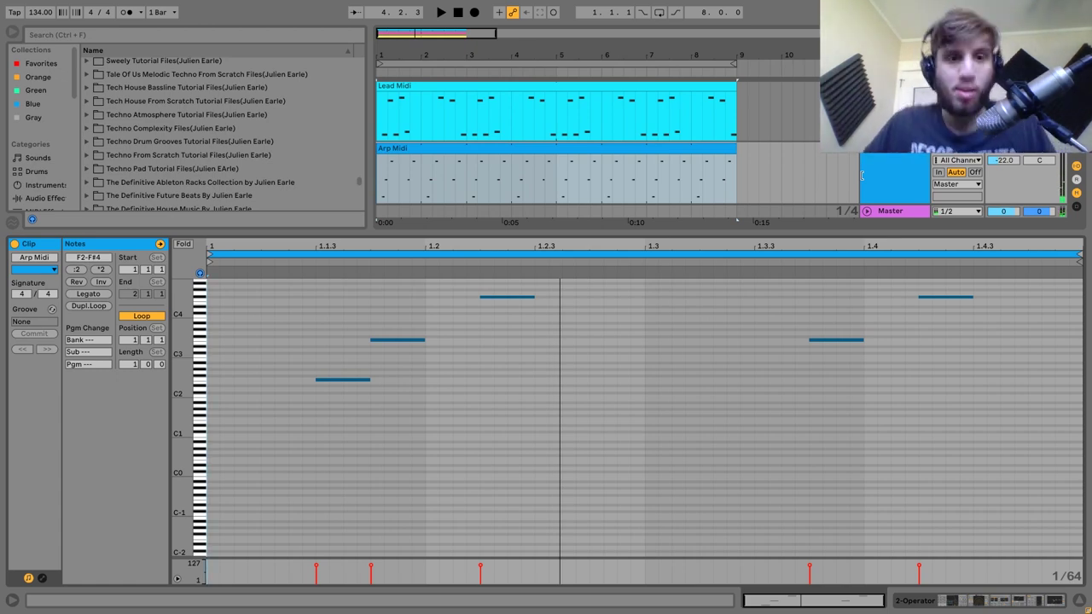
Examine the pitch and timing of each note in the one-bar Arp Midi pattern.
left_click(348, 381)
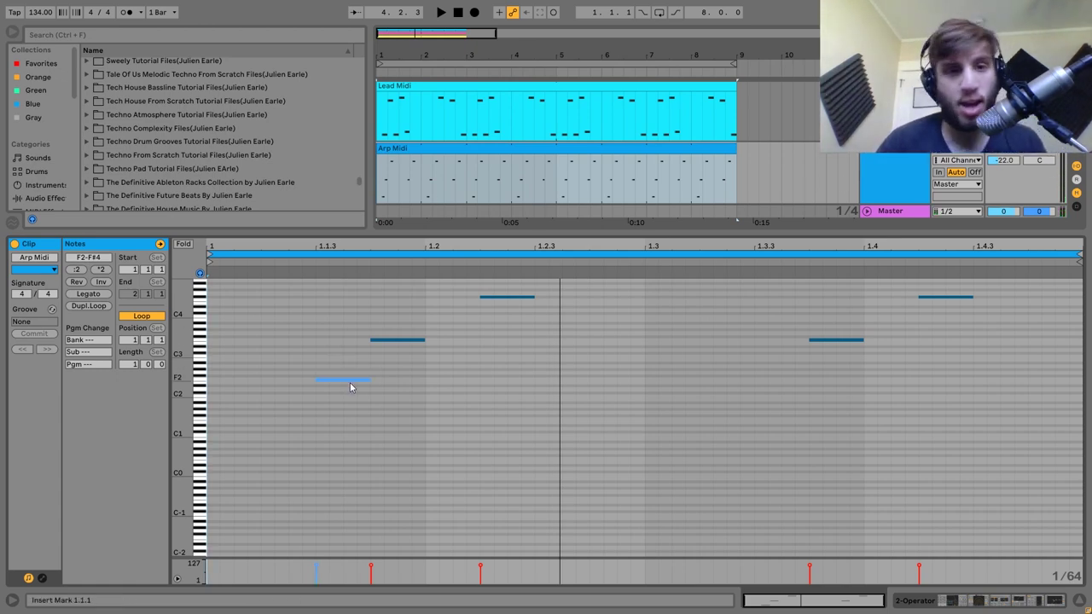
left_click(347, 389)
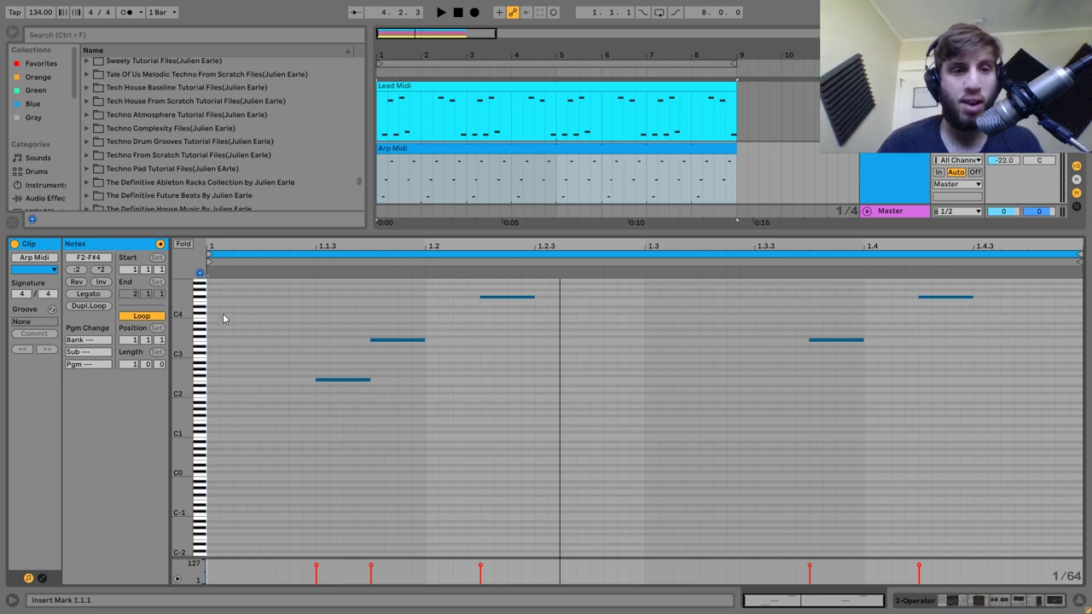
left_click(350, 439)
left_click(343, 379)
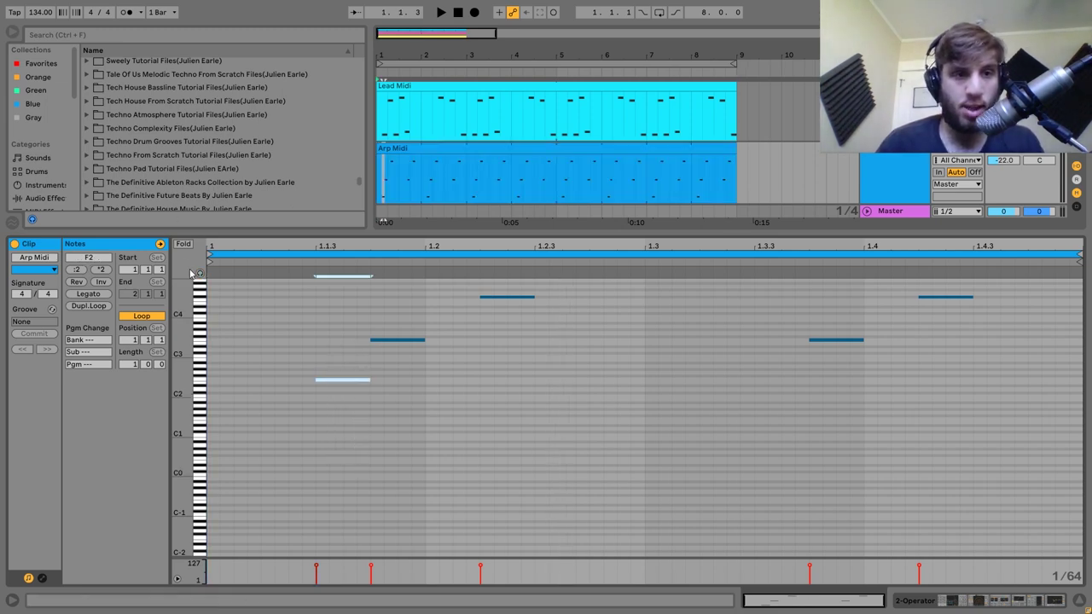
left_click(398, 339)
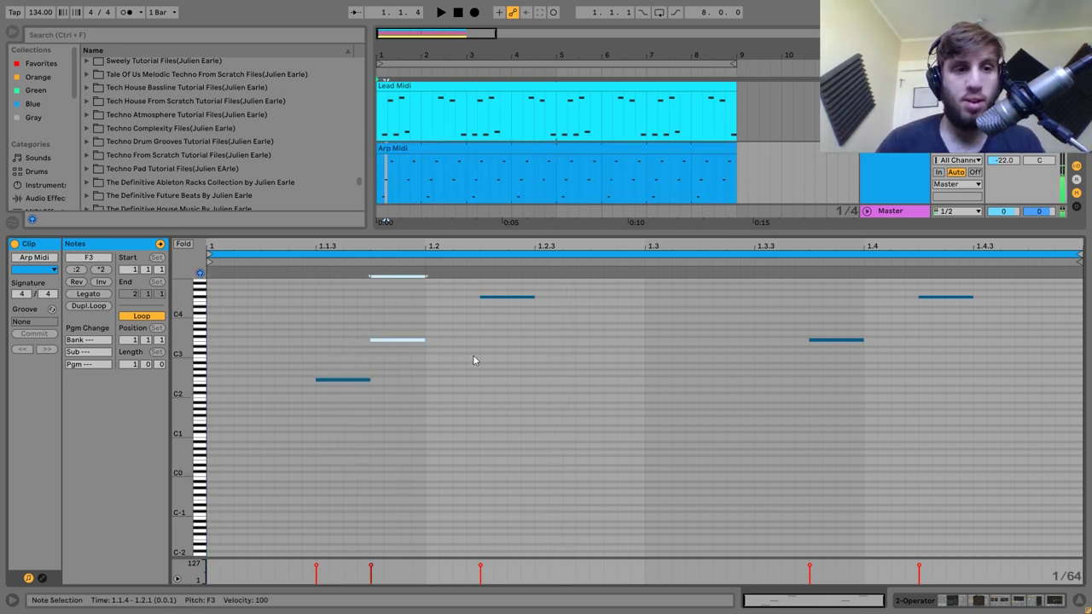
left_click(507, 297)
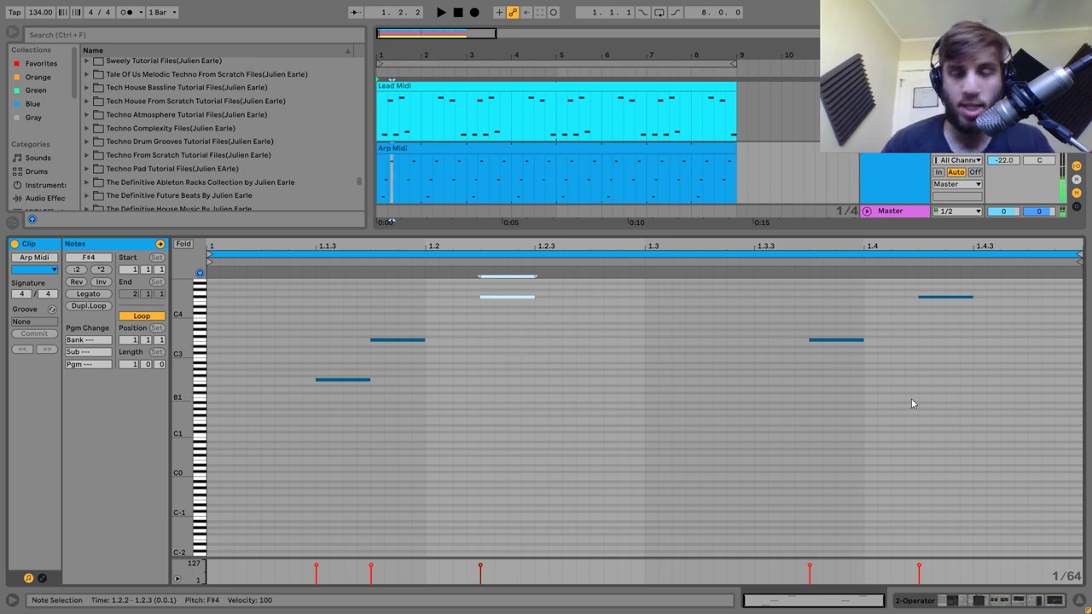
left_click(836, 339)
left_click(945, 297, "shift")
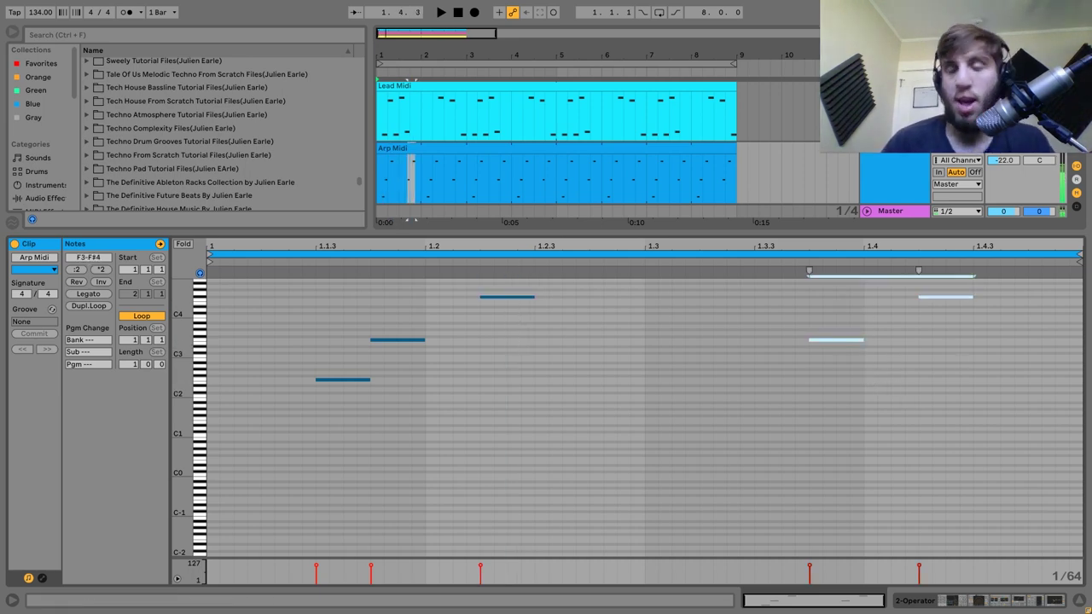
Bring up the arp track's devices and loop the arrangement over the whole Arp Midi clip.
left_click(912, 171)
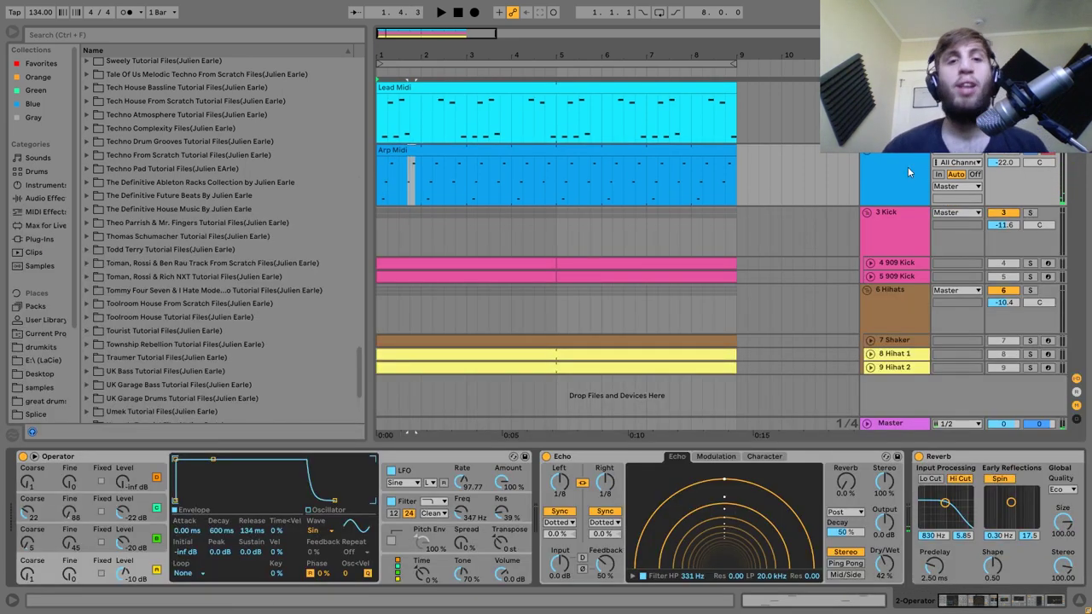
left_click(665, 152)
key("ctrl+l")
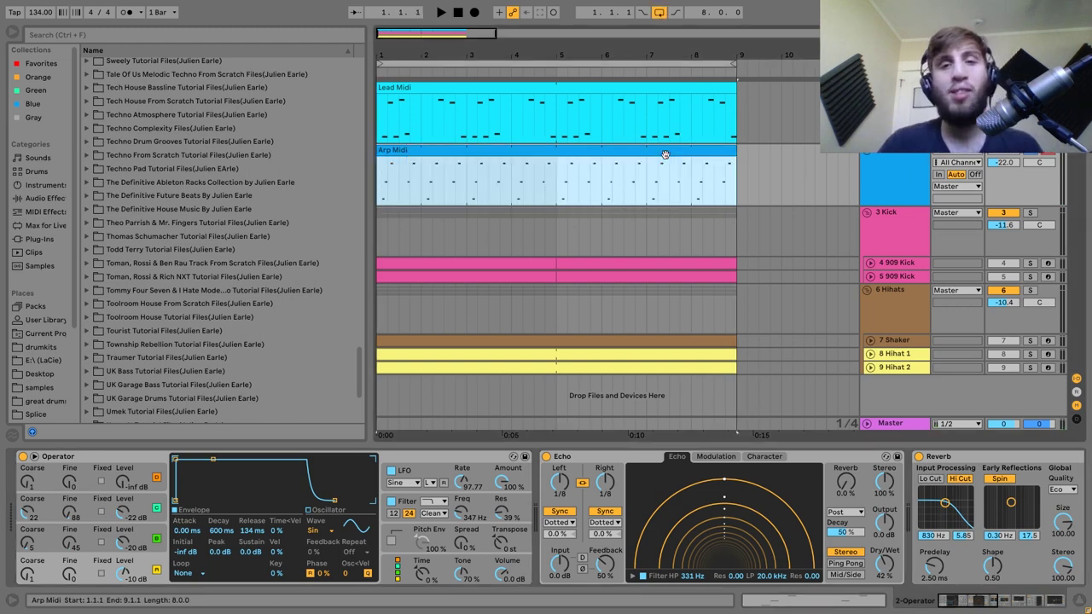
Activate the two 909 Kick tracks, Shaker, Hihat 1 and Hihat 2, and play them with the lead and arp.
key("0")
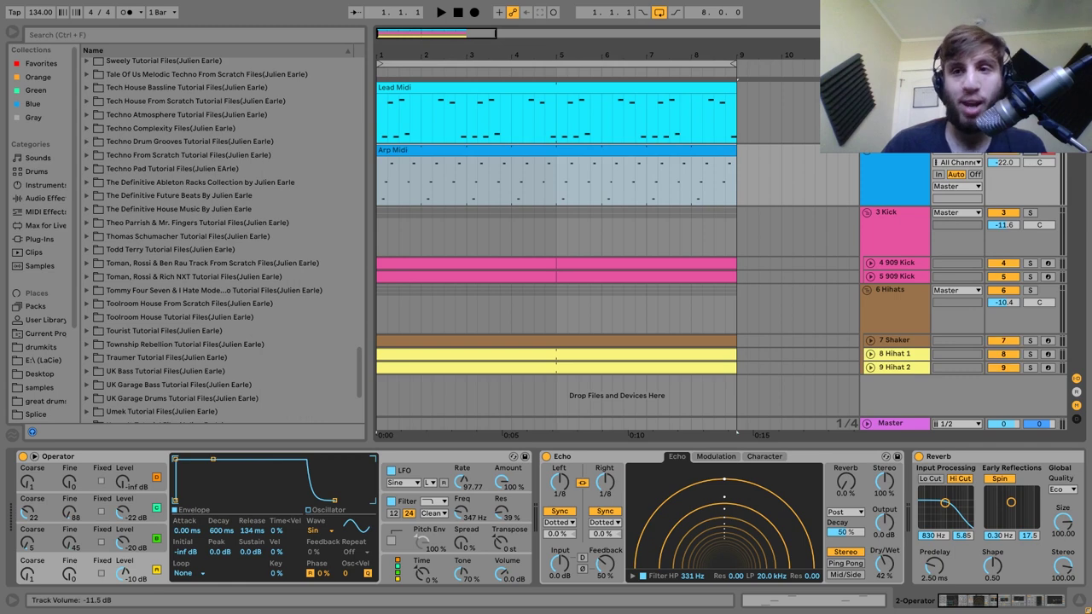
key("Up")
key("space")
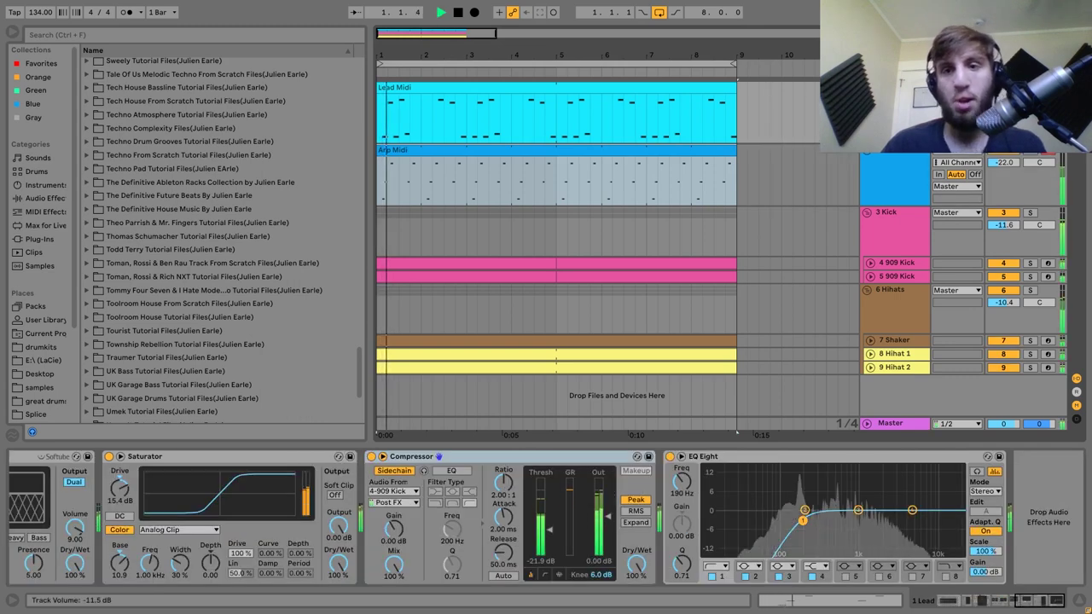
Show the arp track's device chain, stop playback, and solo the arp track.
left_click(900, 168)
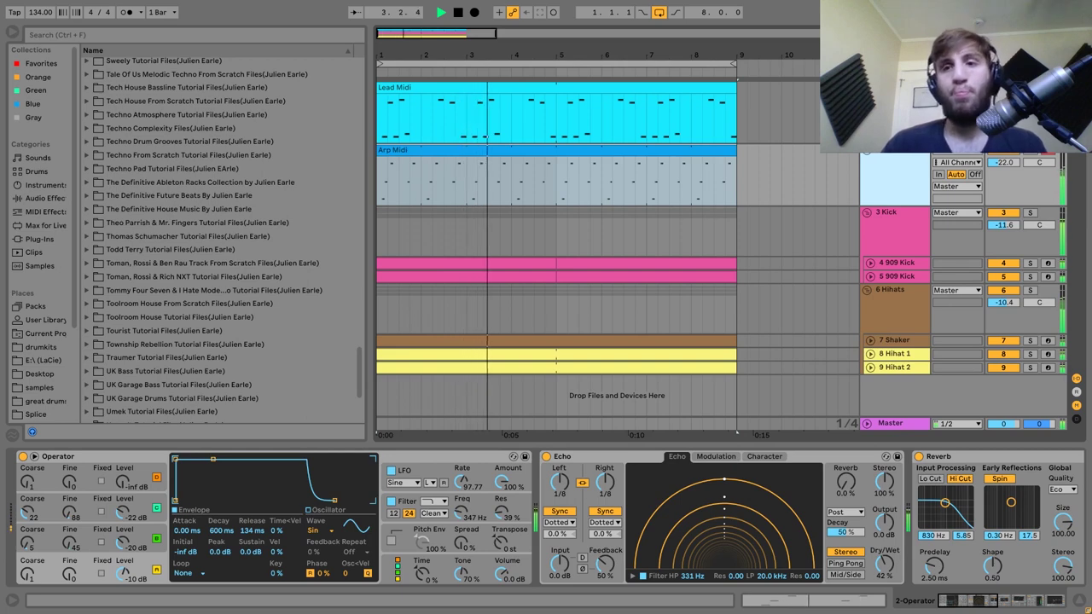
key("space")
left_click(1030, 150)
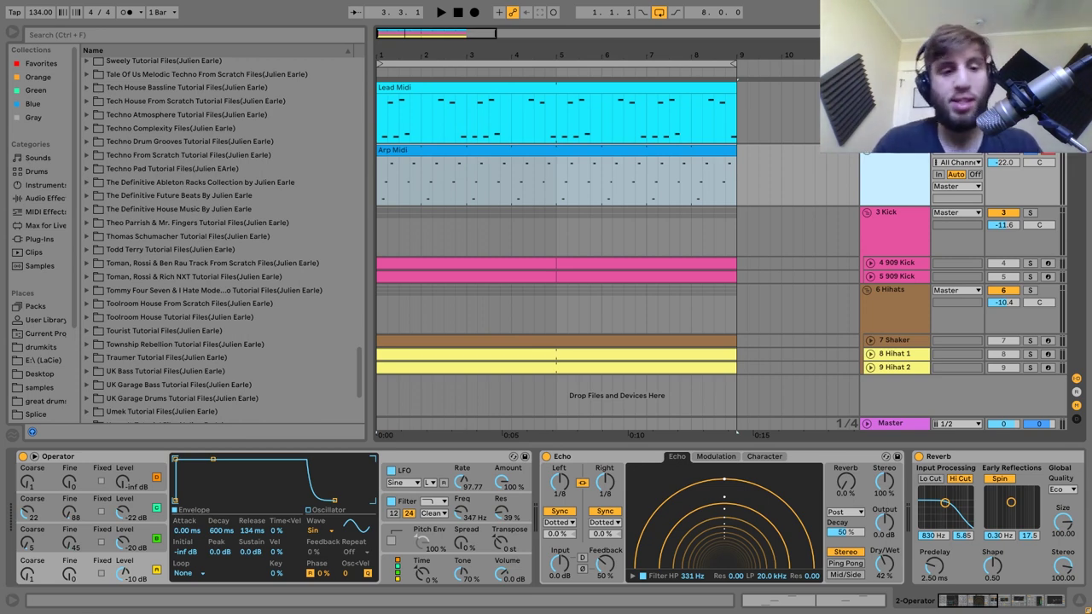
Show the settings of Operator's oscillator with Coarse 22 and Fine 88, and listen to the soloed arp.
left_click(155, 554)
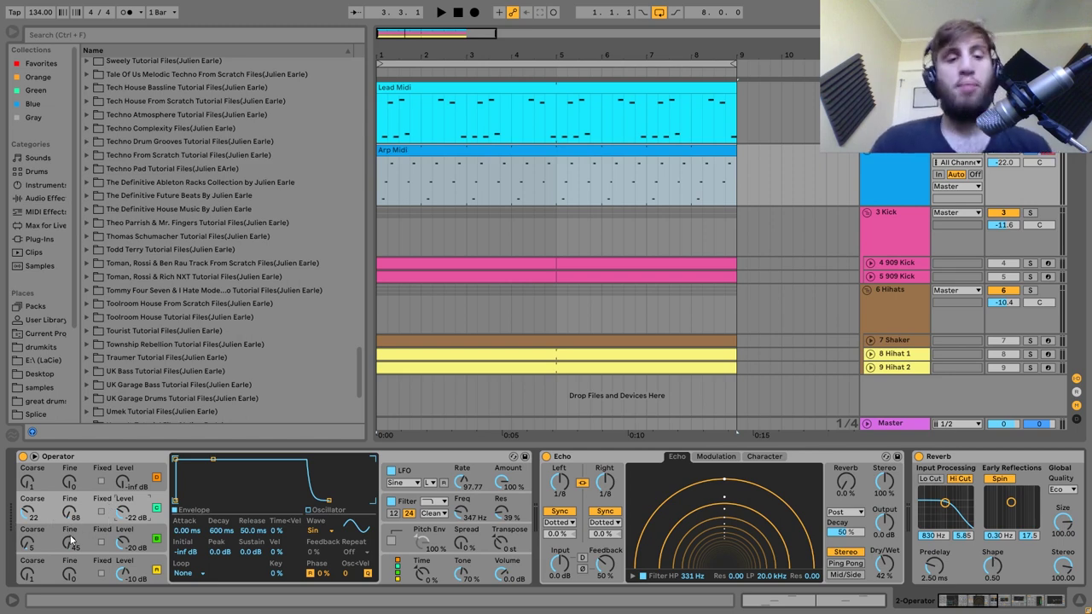
key("space")
key("space")
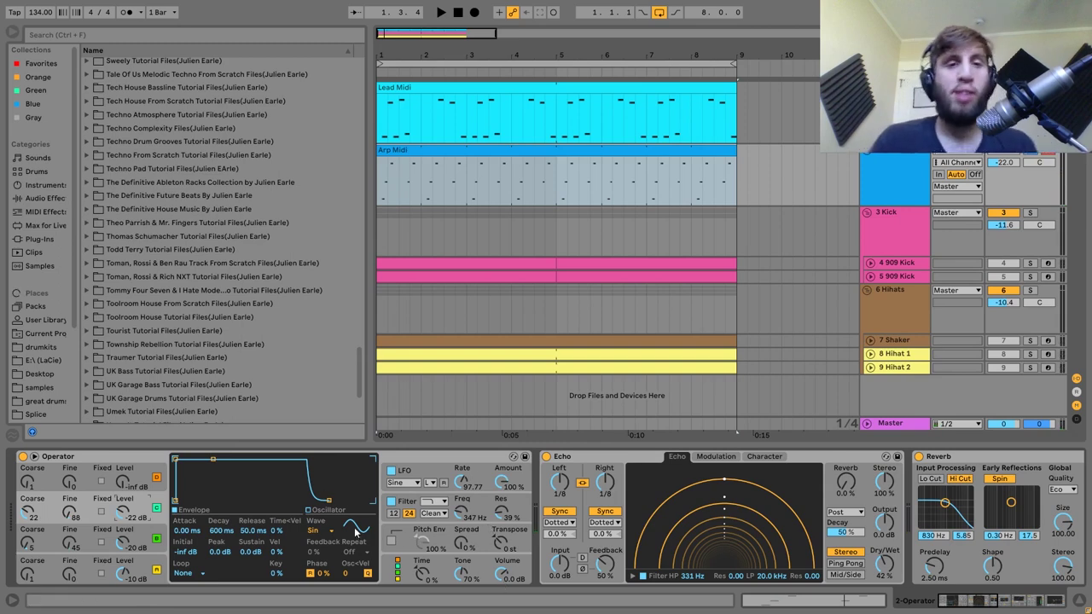
key("space")
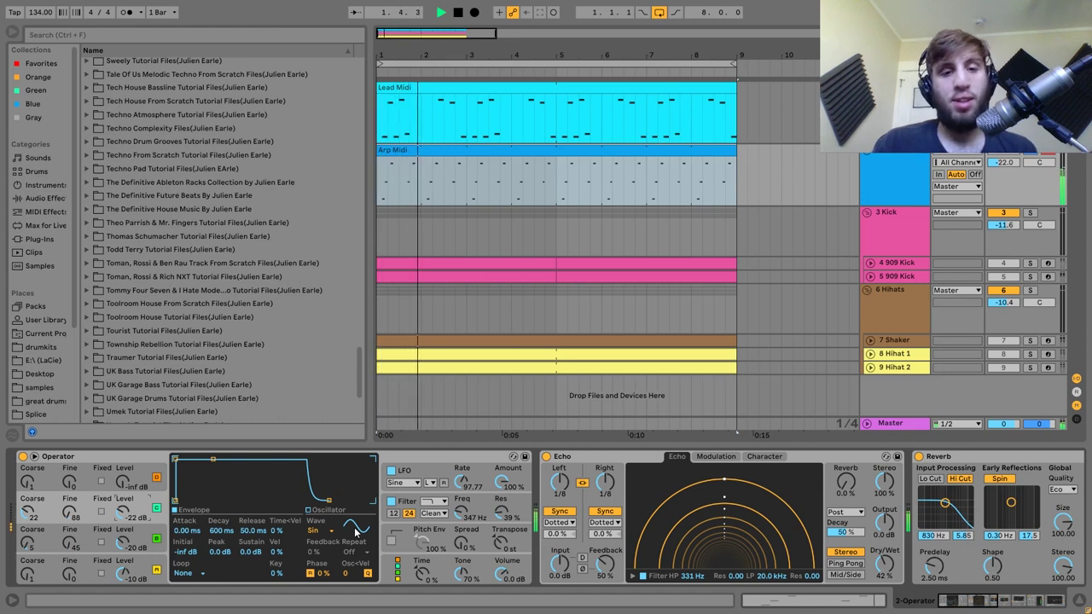
key("space")
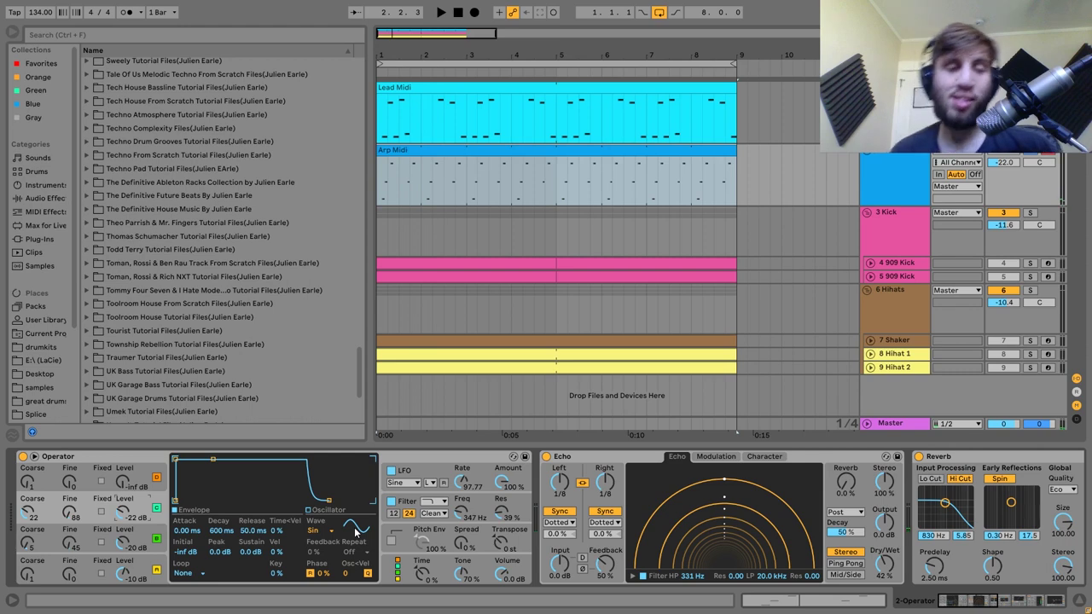
key("space")
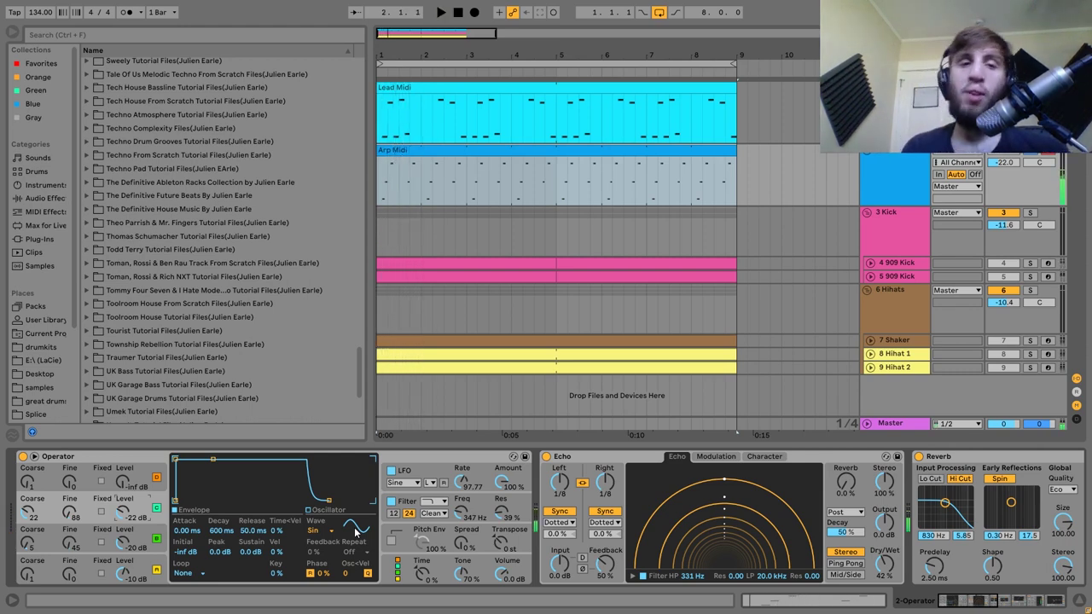
key("space")
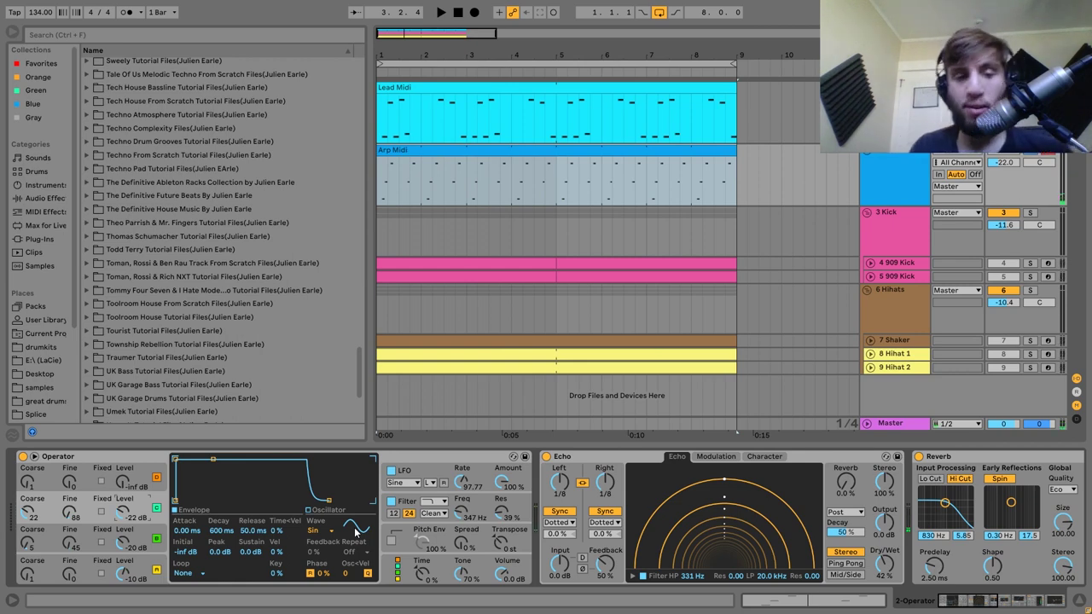
Show Operator's filter envelope settings and play the arp to hear the filtering.
left_click(406, 510)
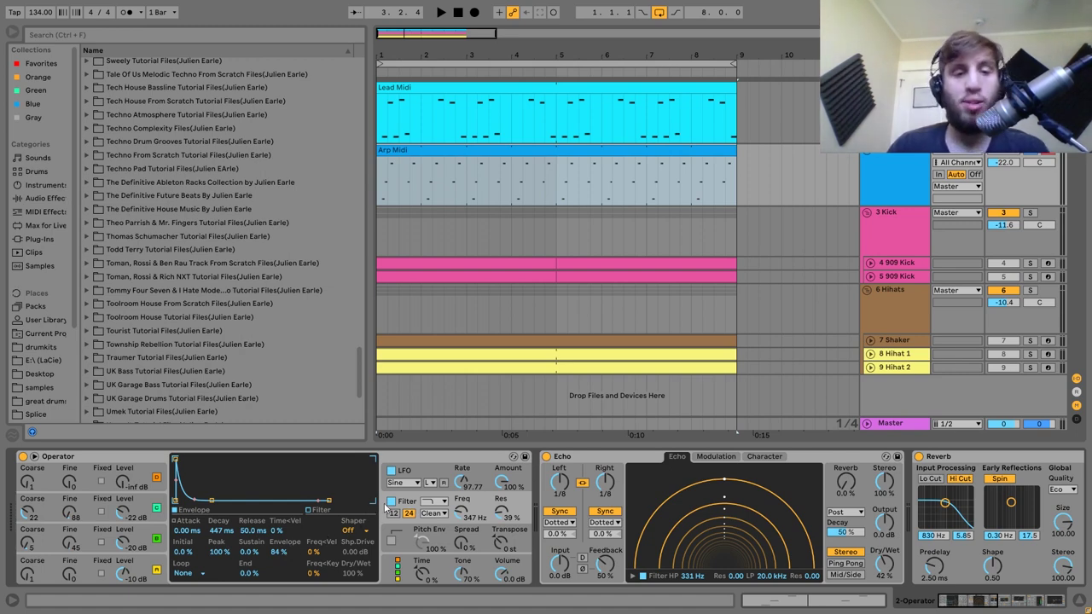
key("space")
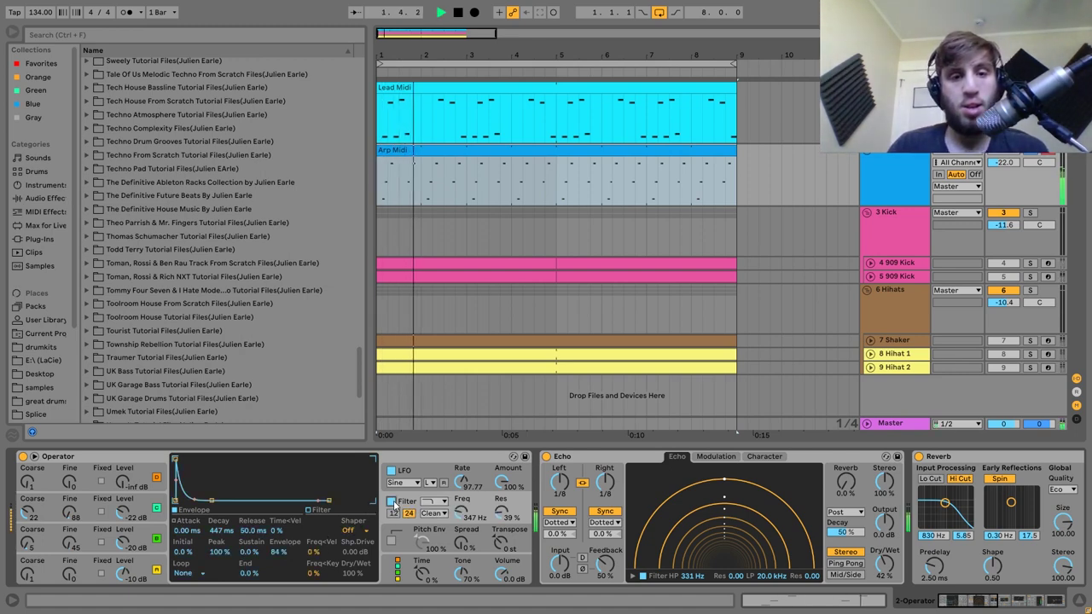
key("space")
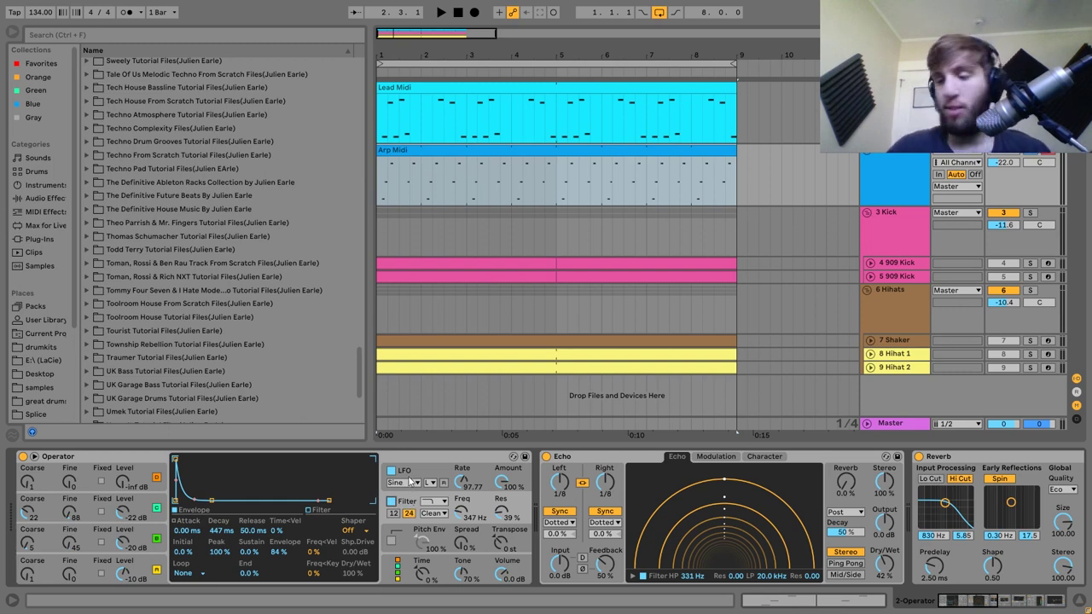
Show Operator's LFO settings and compare the arp with the LFO switched off and back on.
left_click(409, 474)
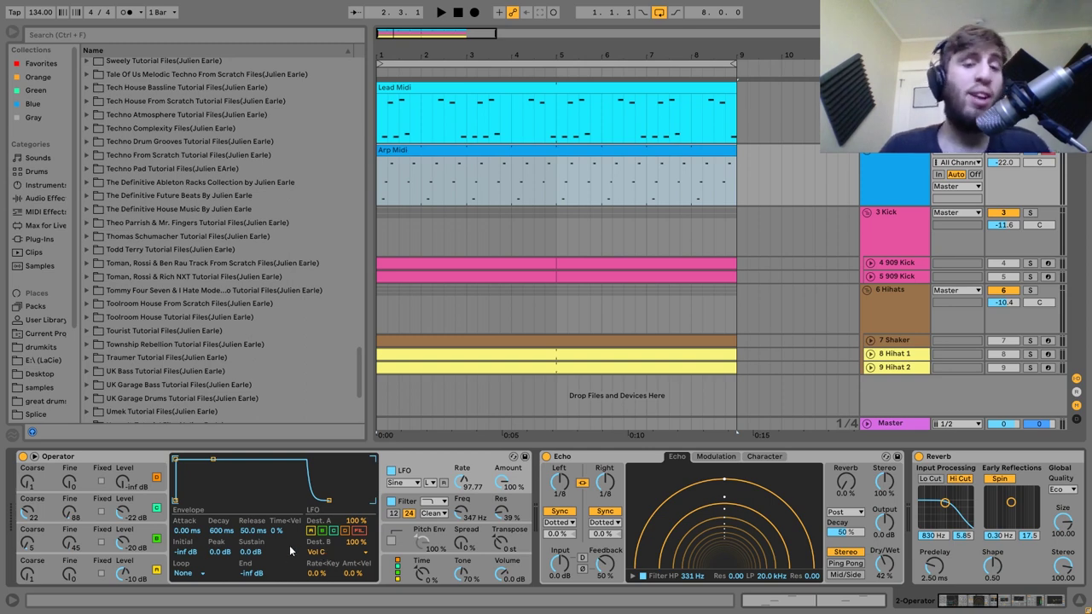
key("space")
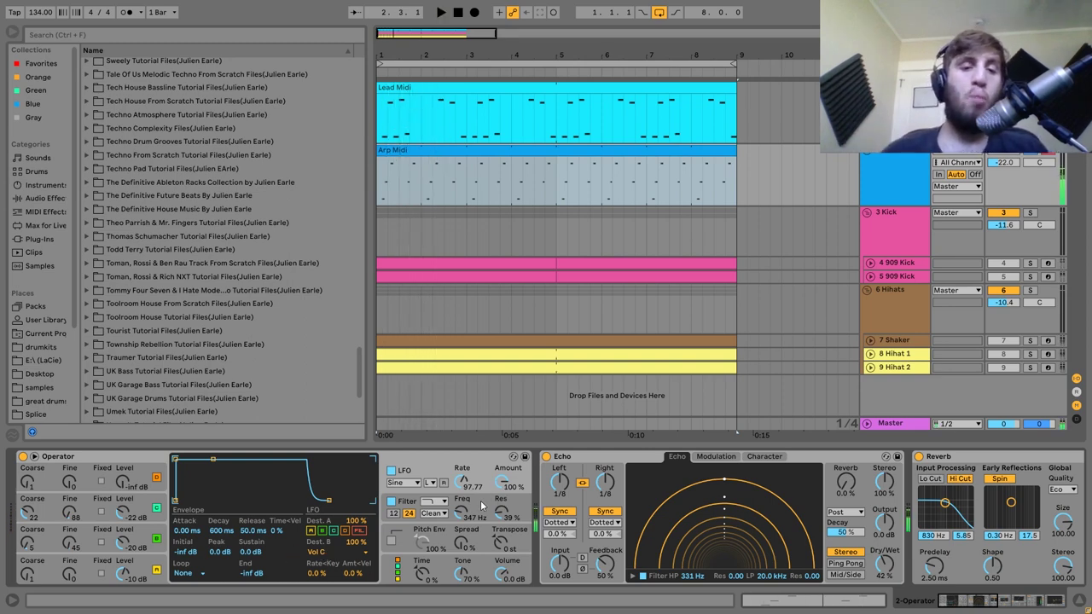
left_click(392, 471)
key("space")
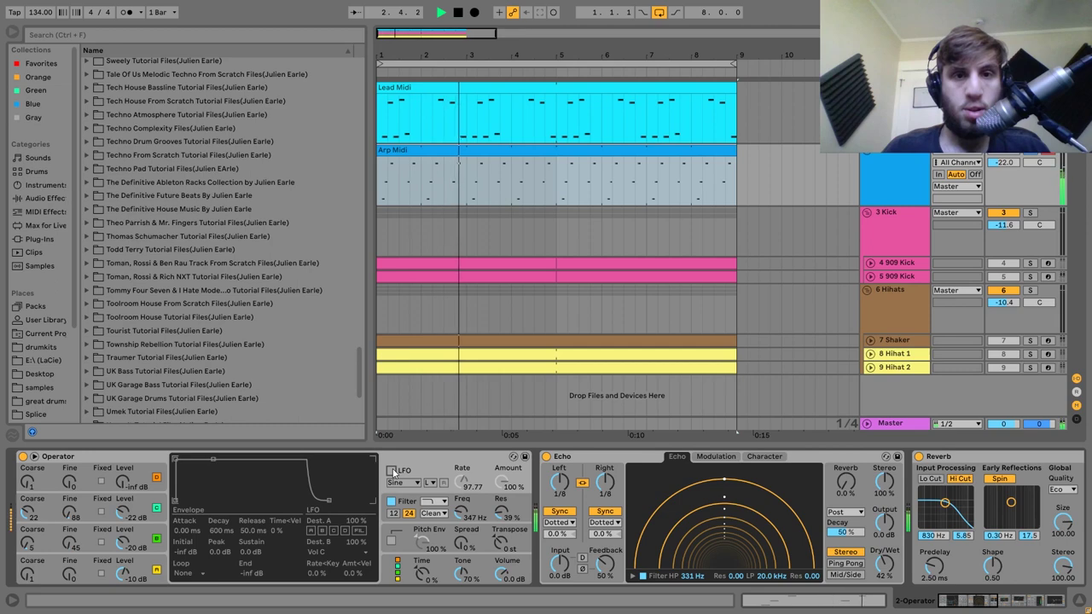
key("space")
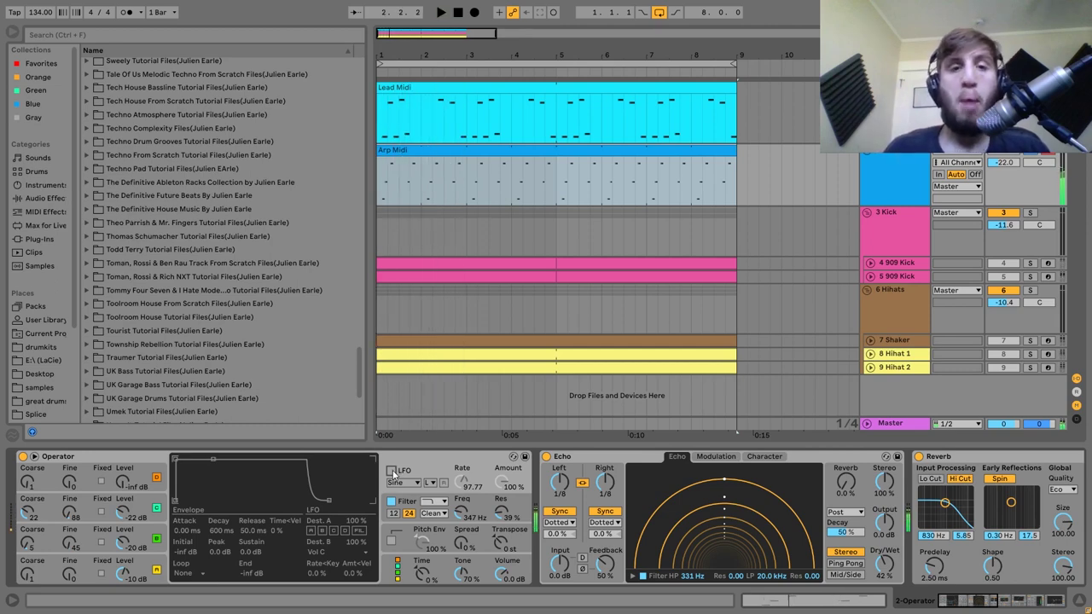
left_click(391, 471)
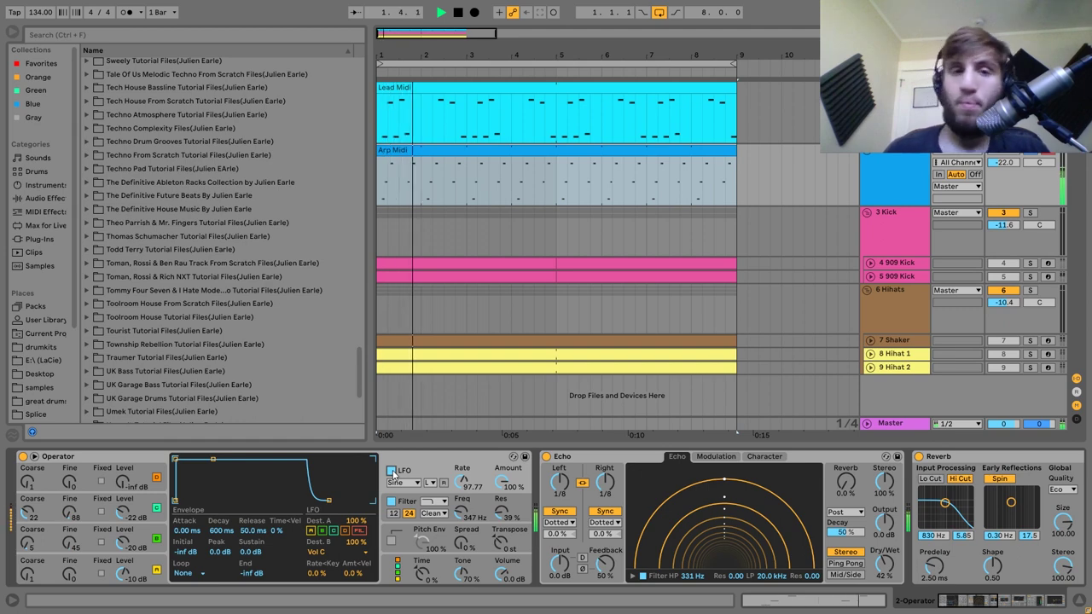
key("space")
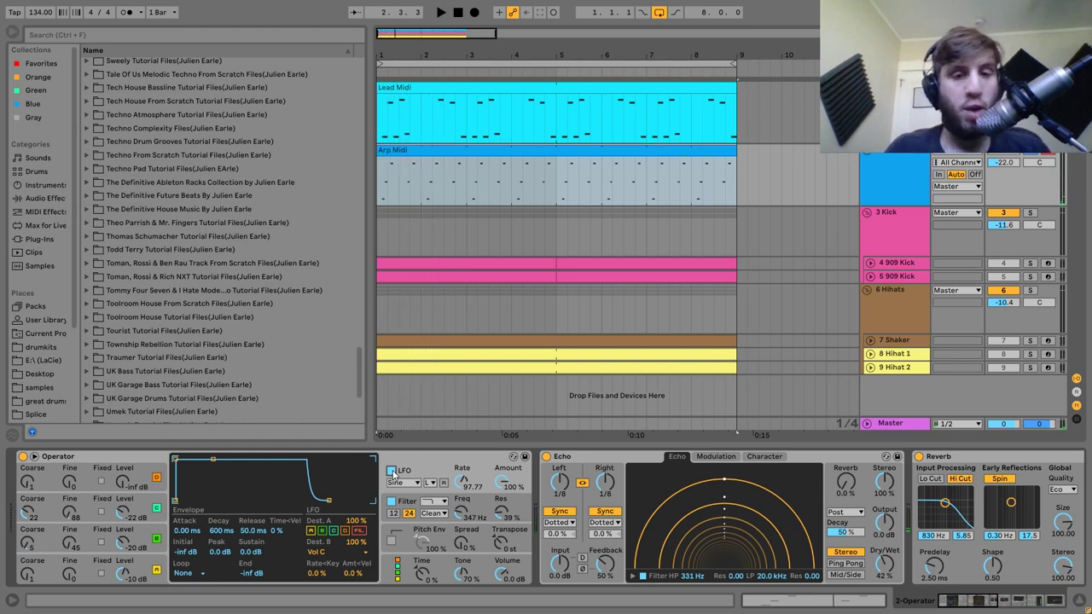
Bypass the arp's Reverb and Echo, and play the arp while switching Echo and Reverb back on in turn.
scroll(393, 474, "right", 3)
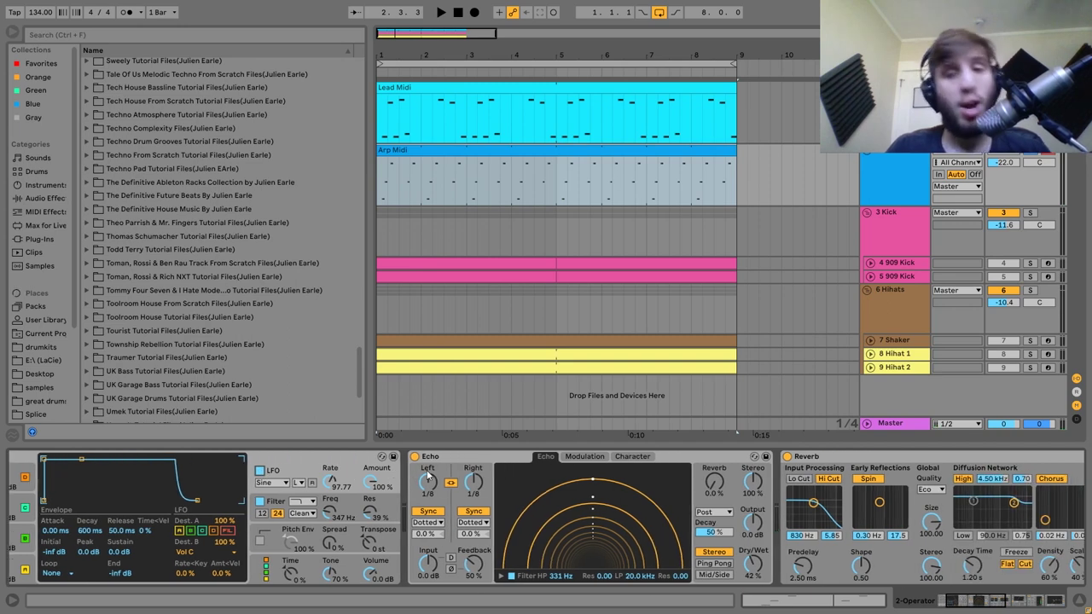
scroll(428, 476, "right", 3)
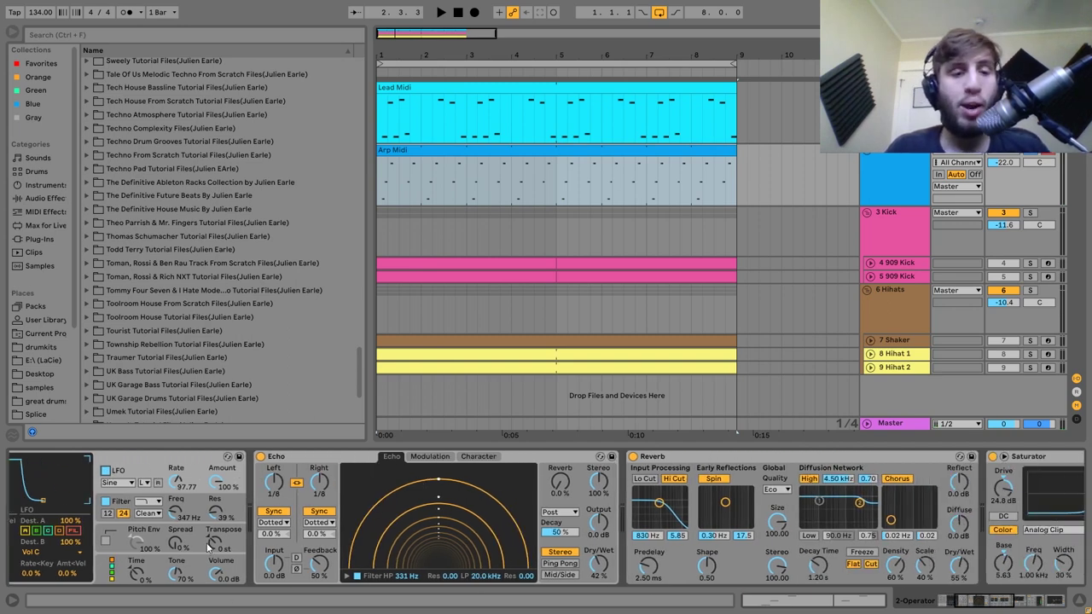
scroll(213, 546, "right", 3)
scroll(394, 536, "right", 3)
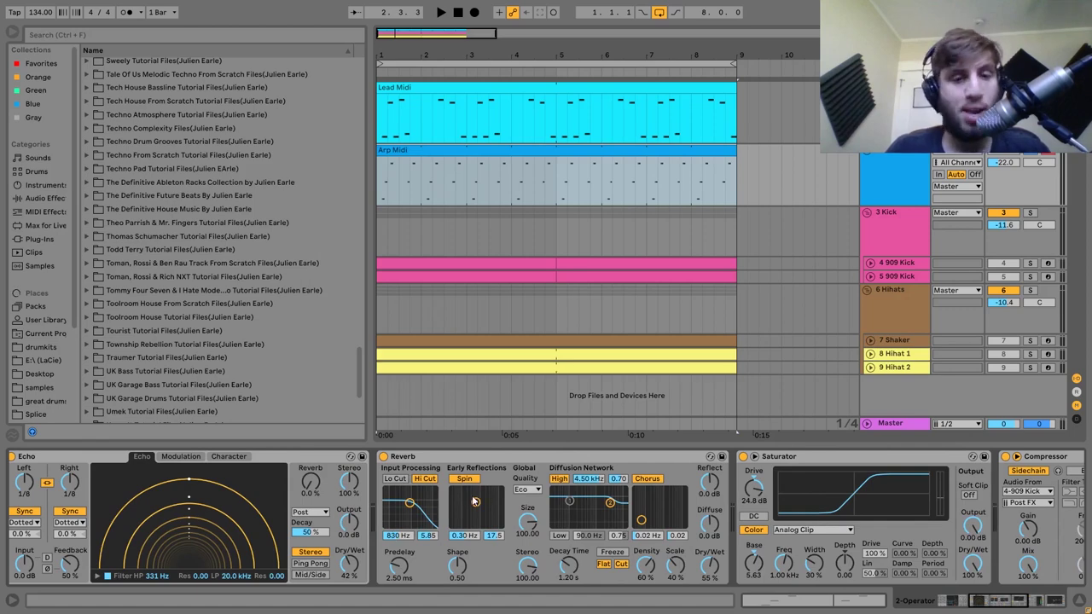
left_click(384, 457)
scroll(267, 473, "left", 3)
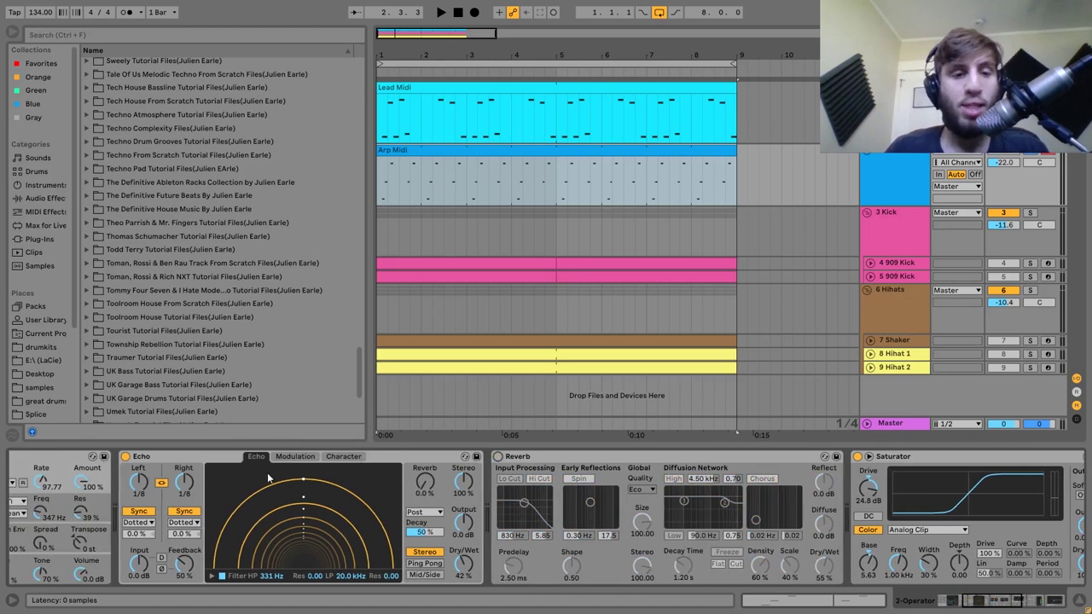
left_click(126, 457)
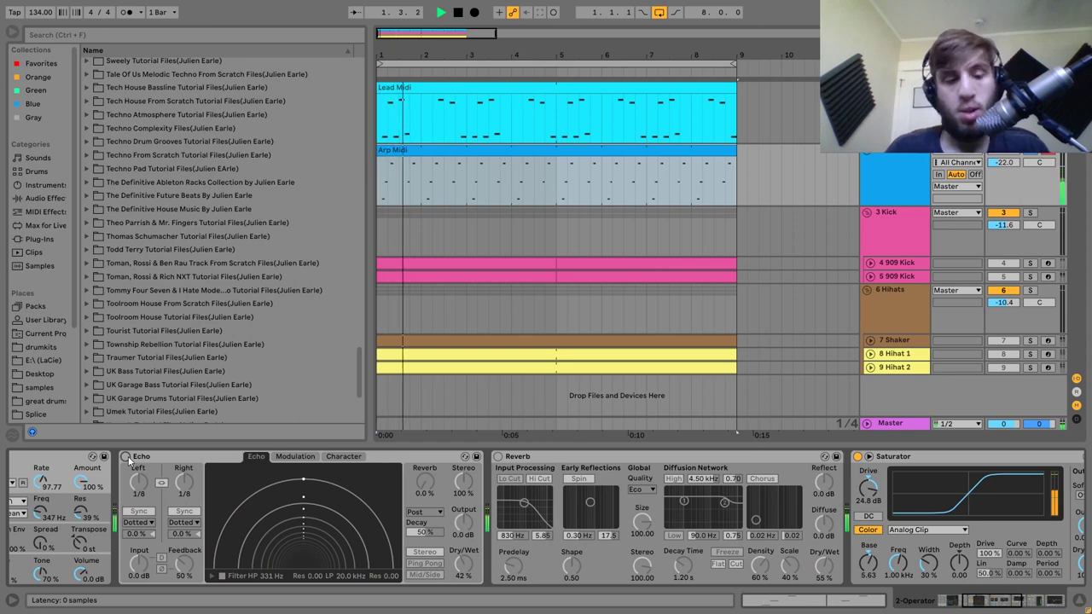
left_click(125, 456)
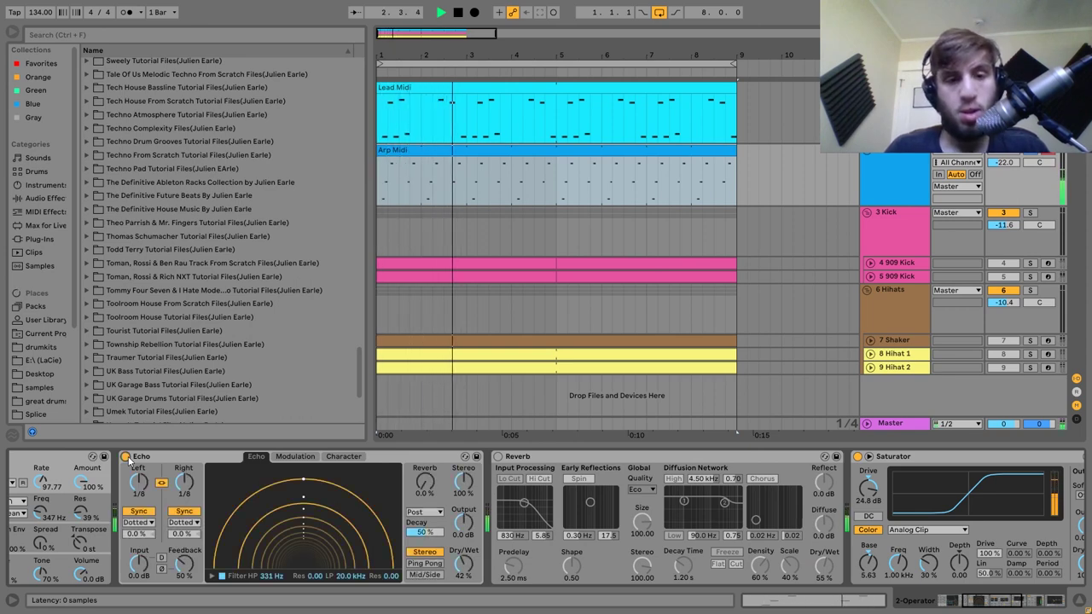
left_click(497, 456)
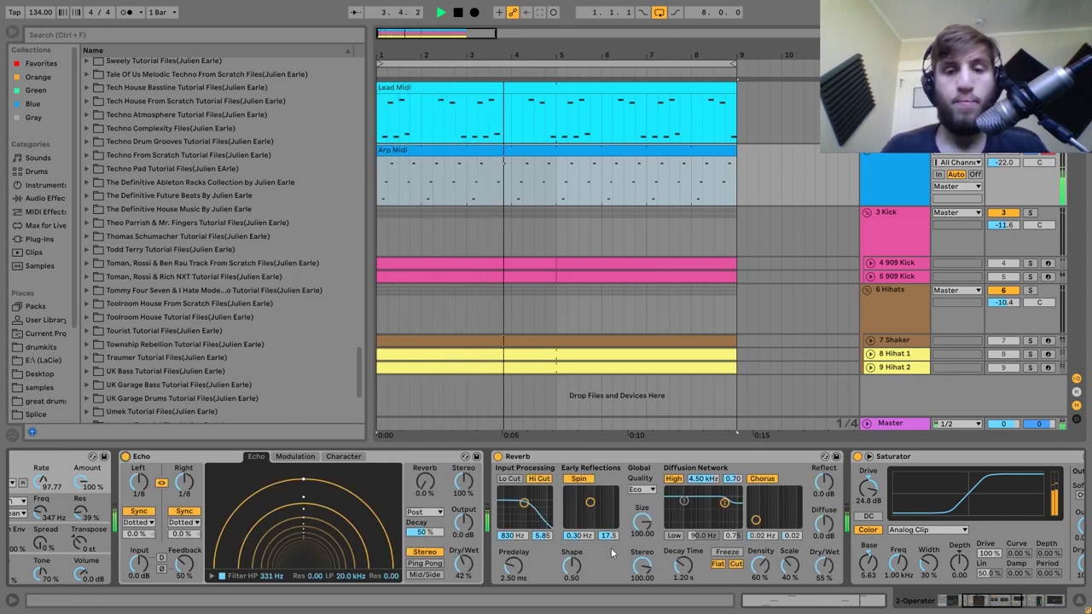
key("space")
Compare the arp with its Saturator bypassed and switched back on, adjusting the arp track's volume during the comparison.
scroll(603, 547, "down", 5)
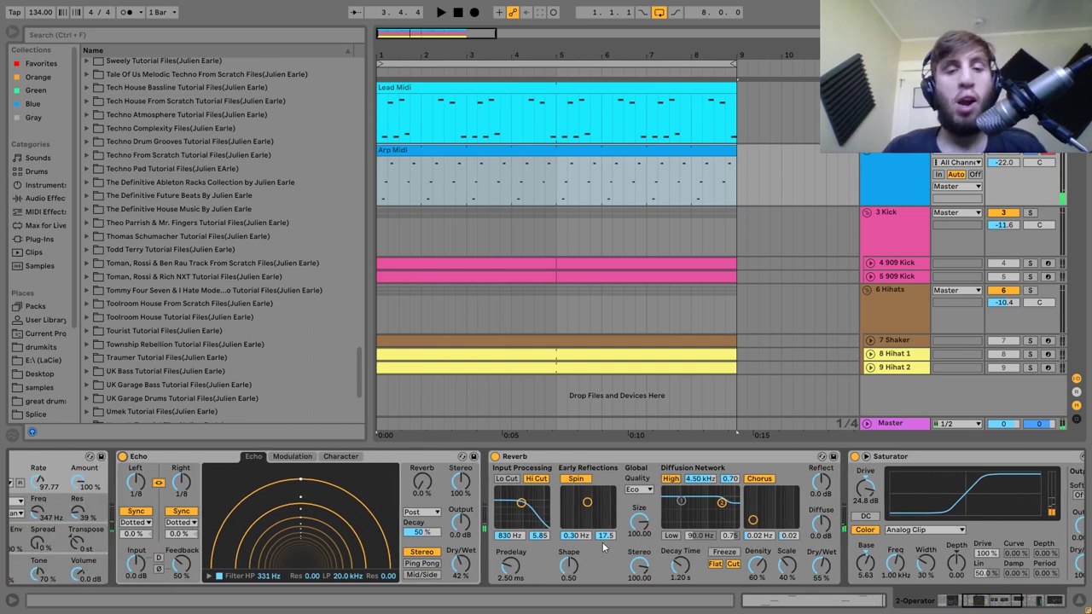
key("space")
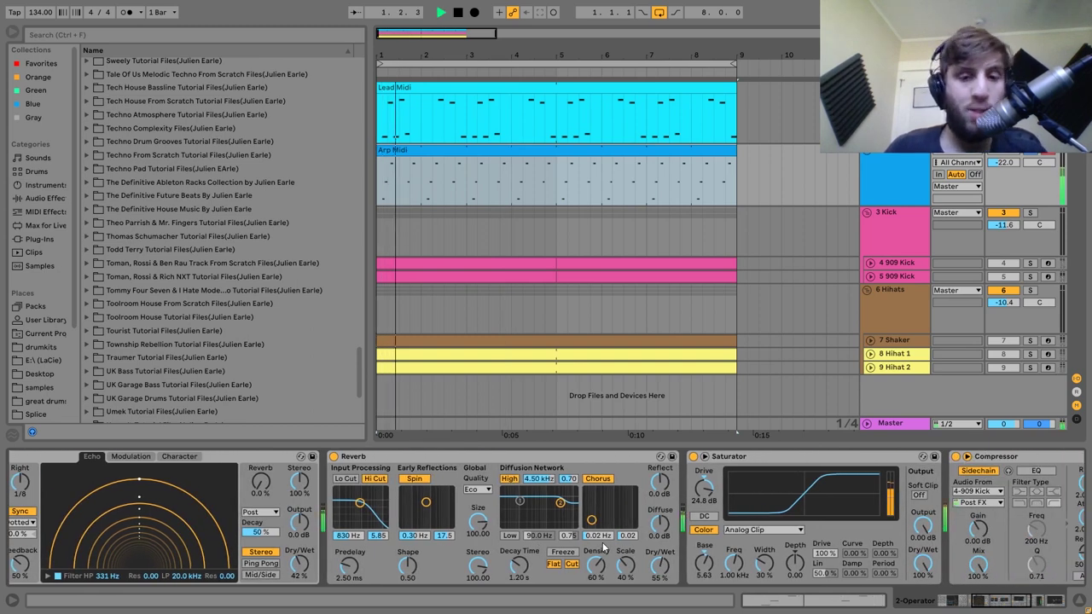
scroll(683, 544, "down", 5)
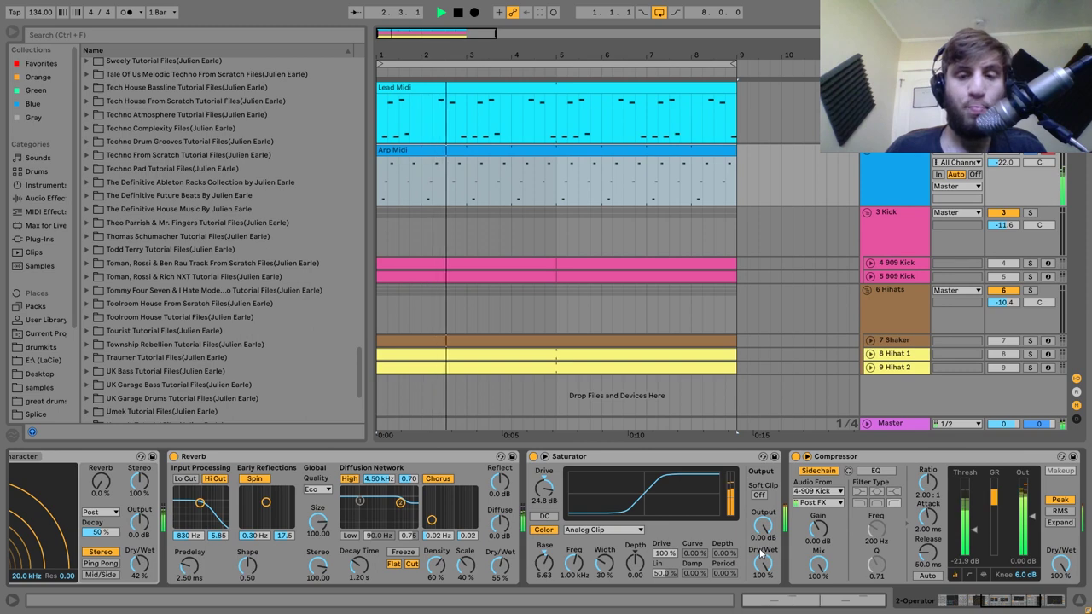
scroll(585, 517, "down", 5)
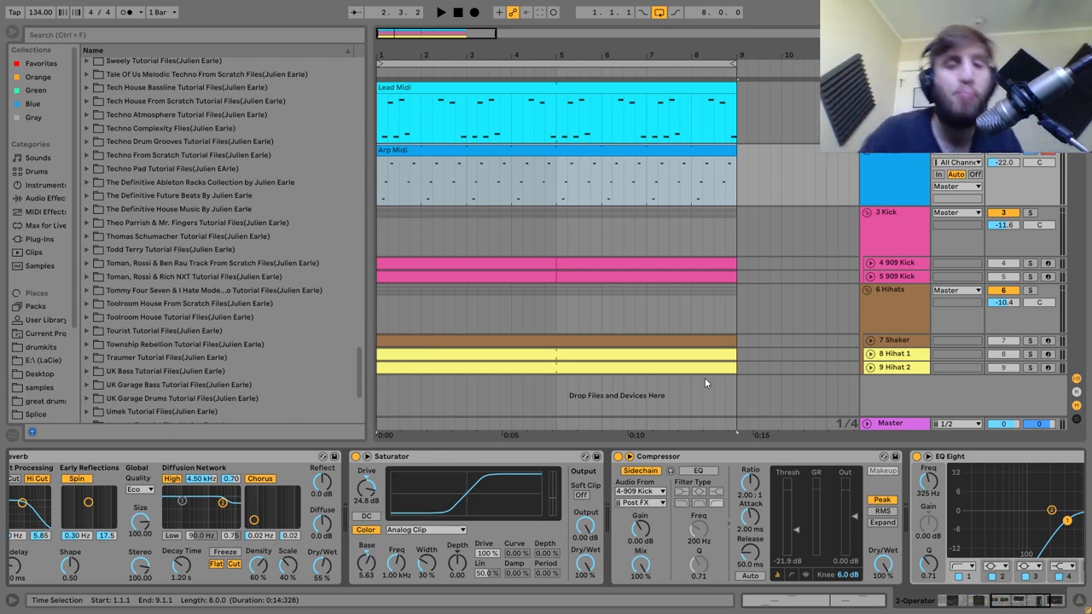
left_click(355, 456)
key("space")
left_click(356, 457)
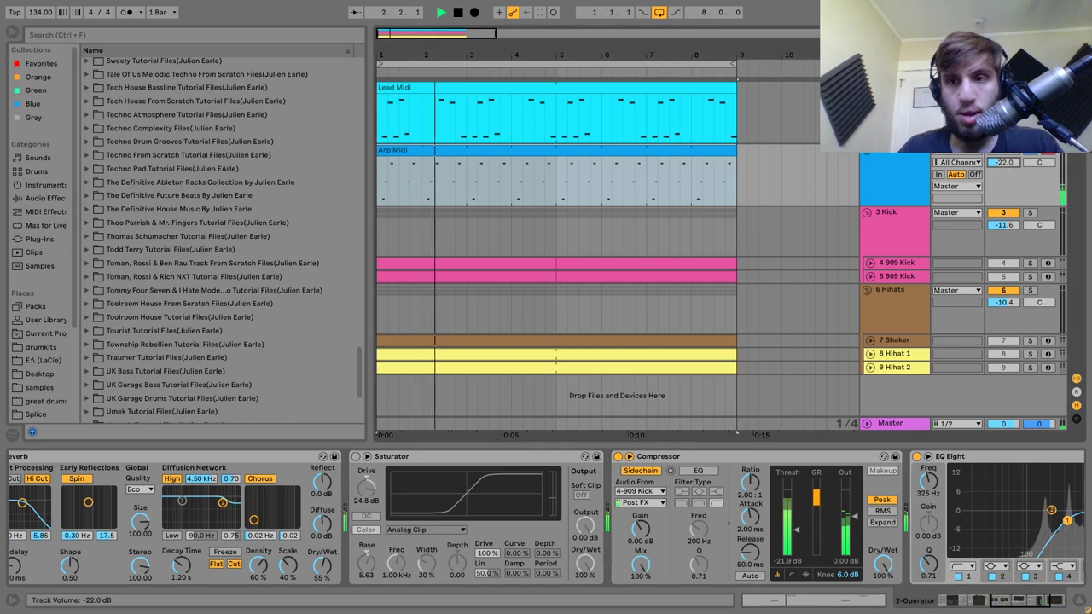
left_click_drag(1005, 168, 1006, 158)
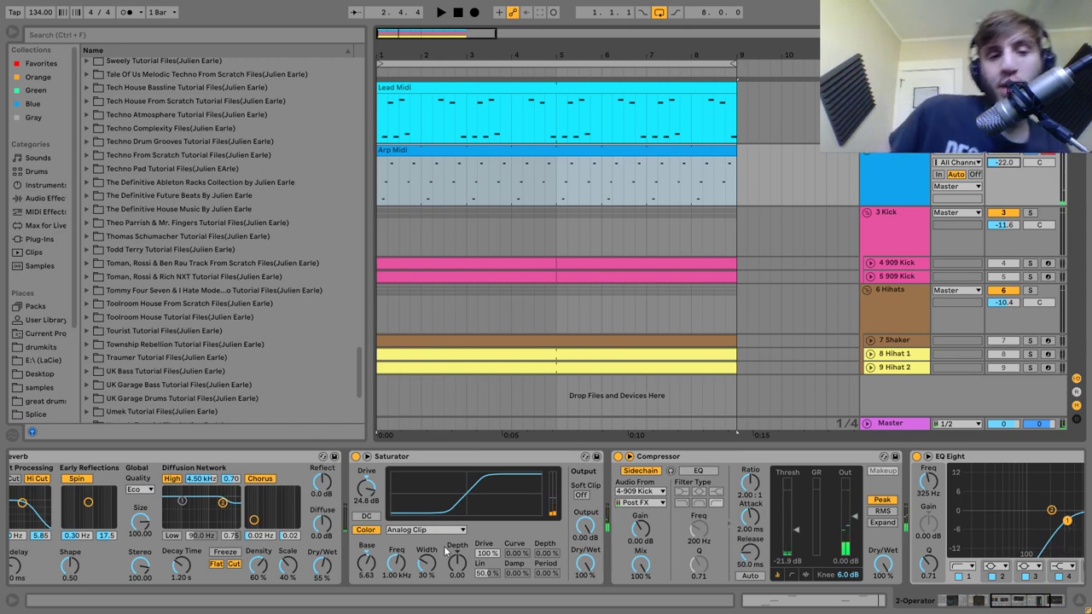
key("space")
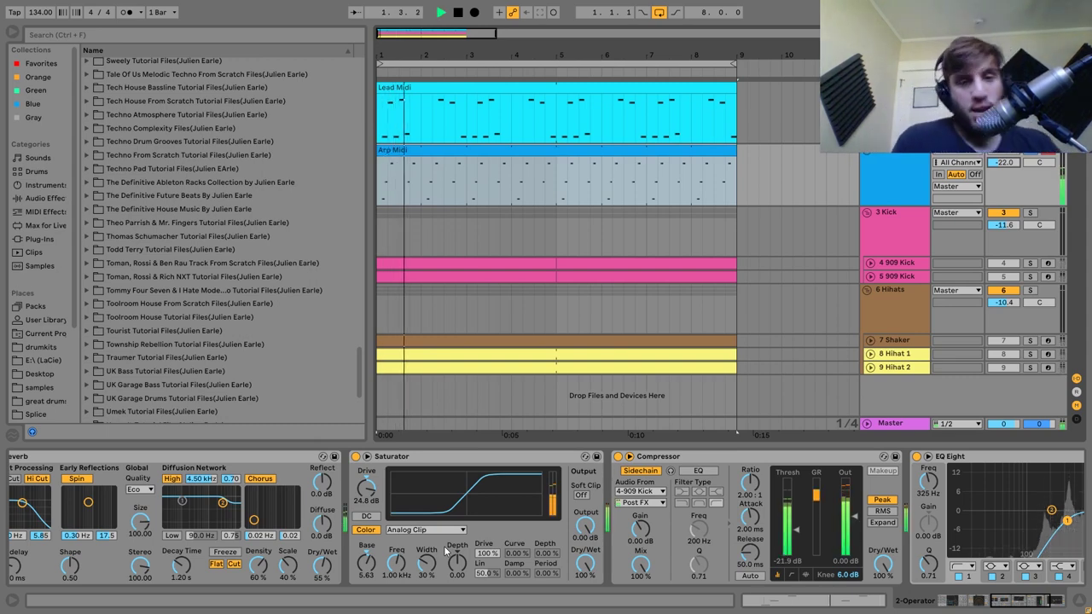
key("space")
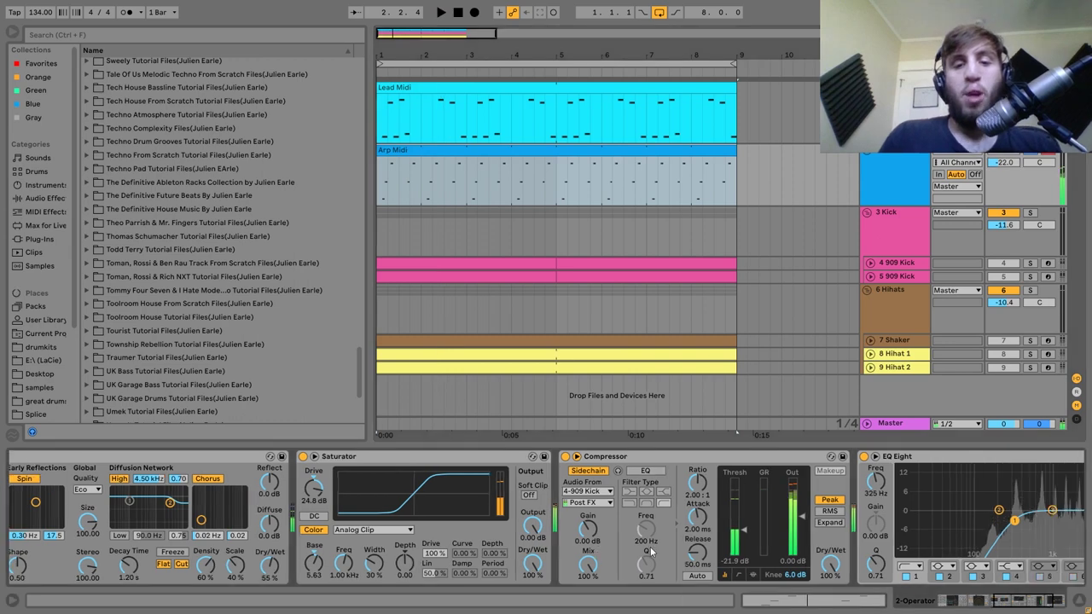
Solo the Kick group and play the loop to check the arp's sidechained Compressor.
scroll(648, 563, "down", 5)
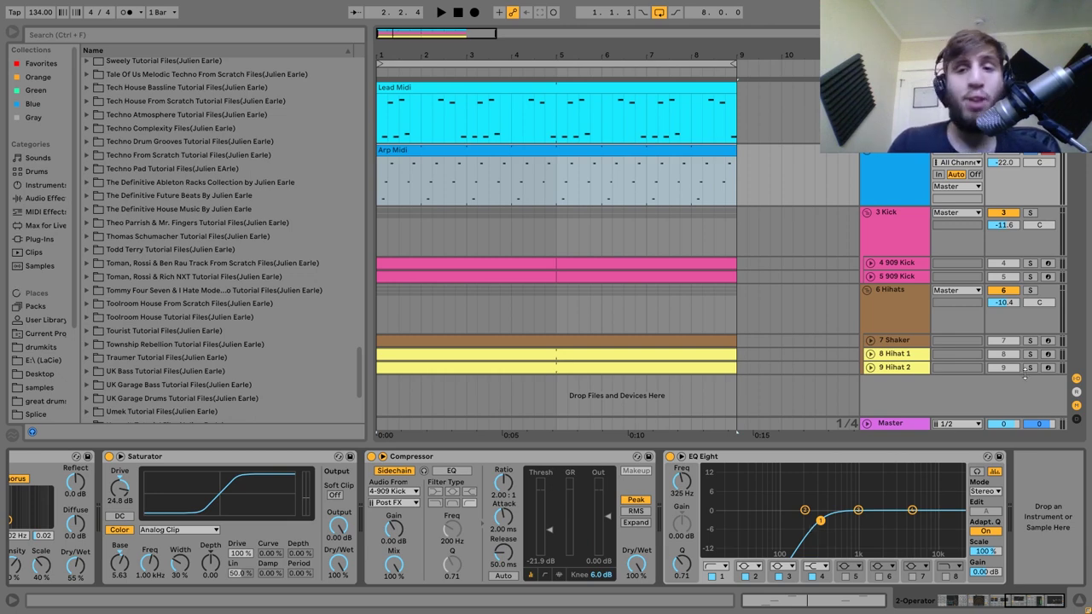
left_click(1030, 213)
key("space")
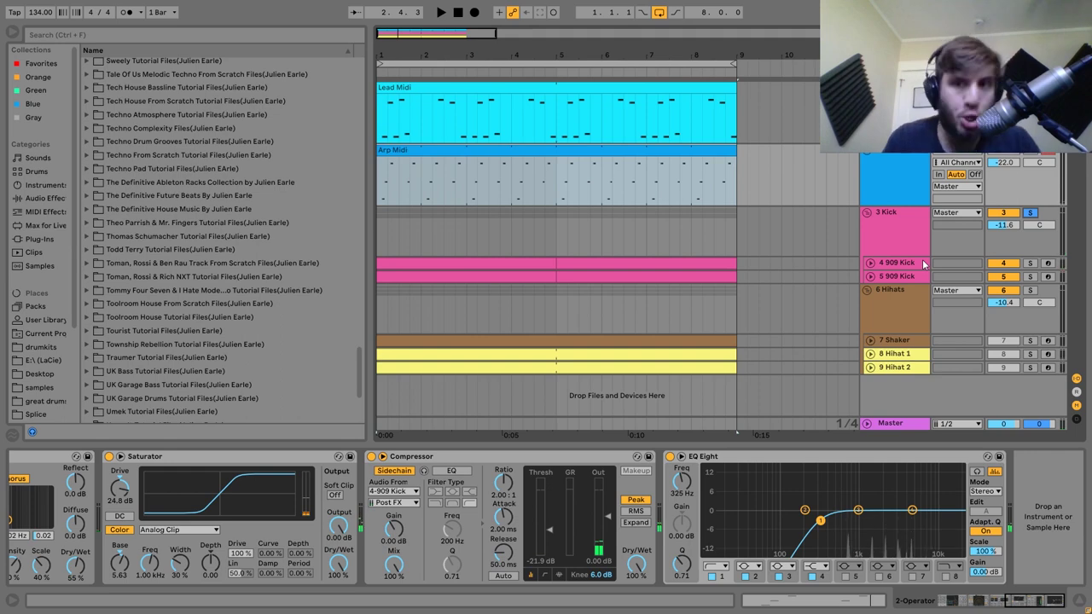
Solo the 4 909 Kick track and reveal its loaded 909 Kick sample in the browser.
left_click(922, 264)
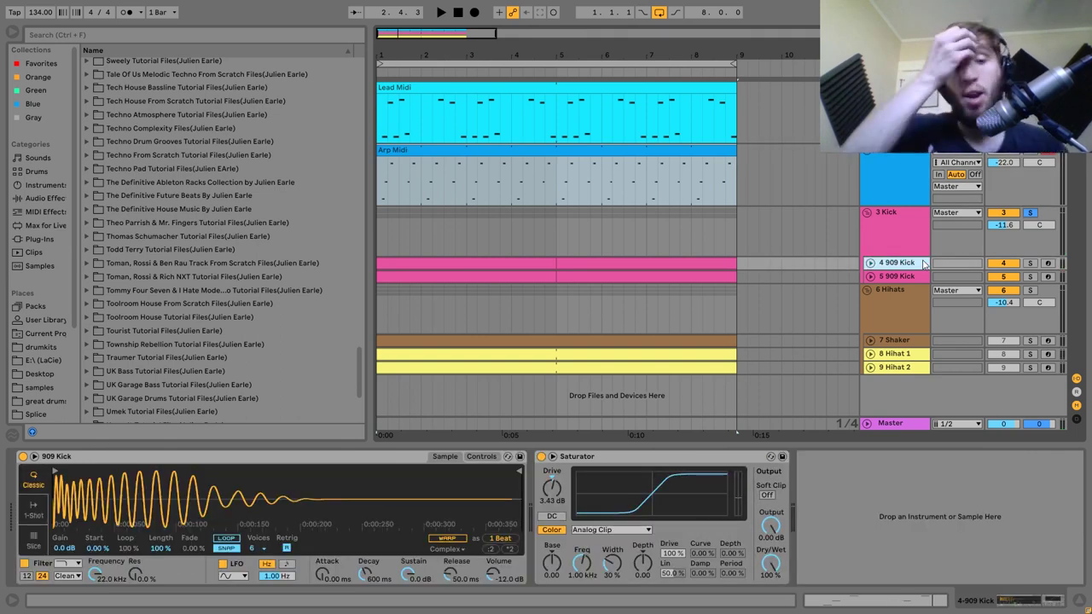
left_click(1030, 264)
right_click(256, 510)
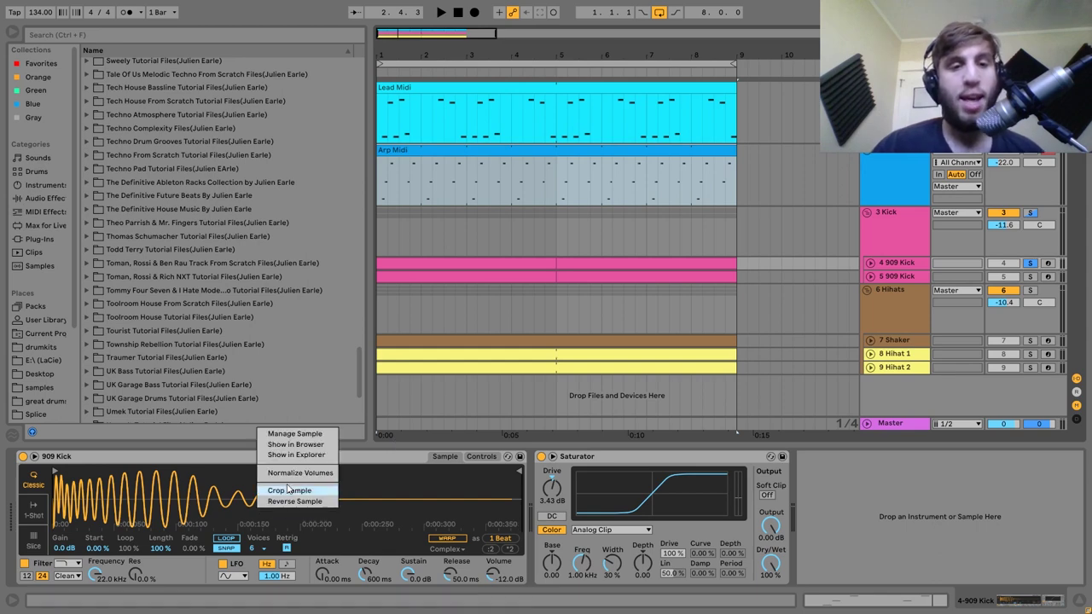
left_click(288, 445)
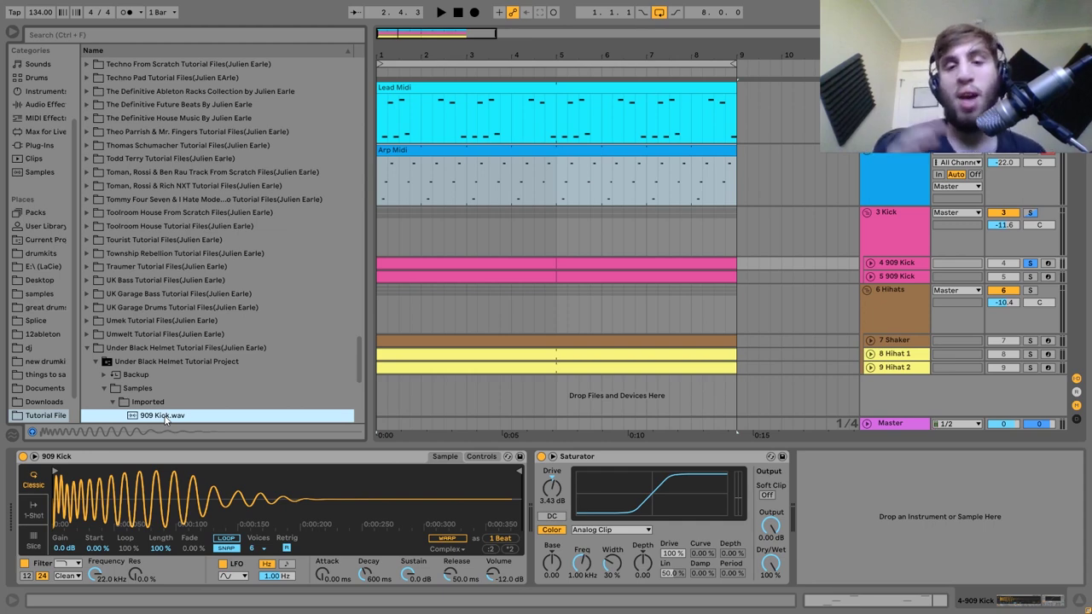
Play the soloed 4 909 Kick track, solo the 5 909 Kick track and compare the device chains of both kicks.
key("space")
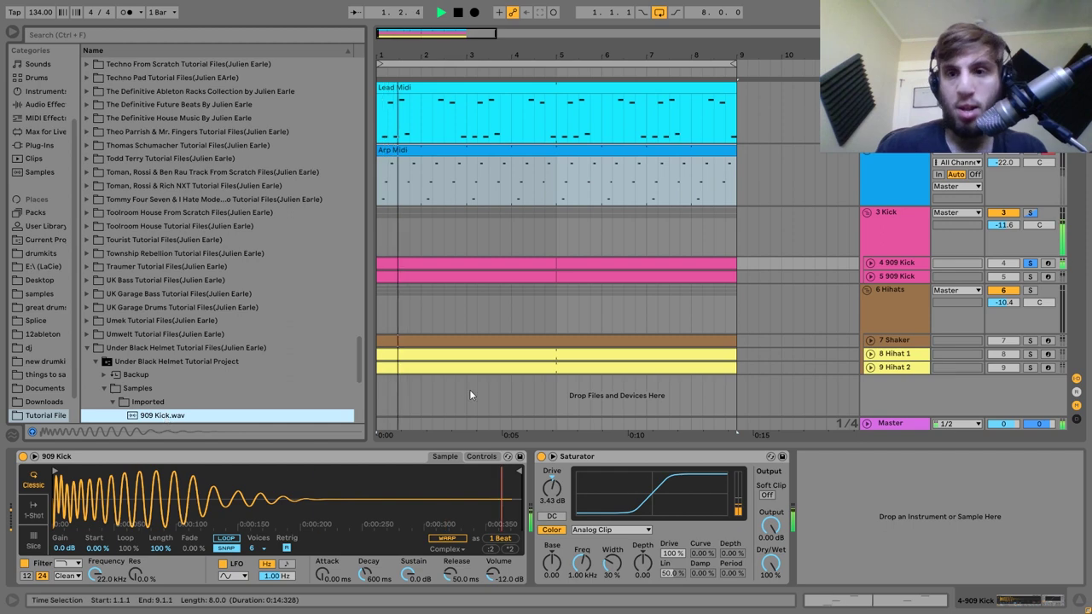
left_click(1029, 276)
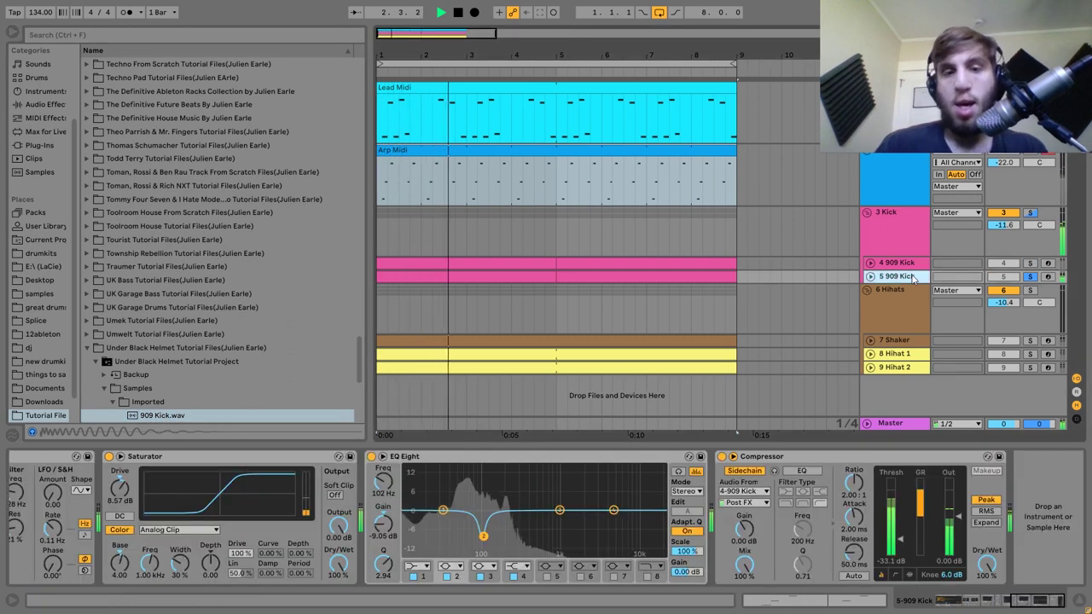
key("space")
scroll(565, 493, "left", 5)
scroll(565, 493, "left", 5)
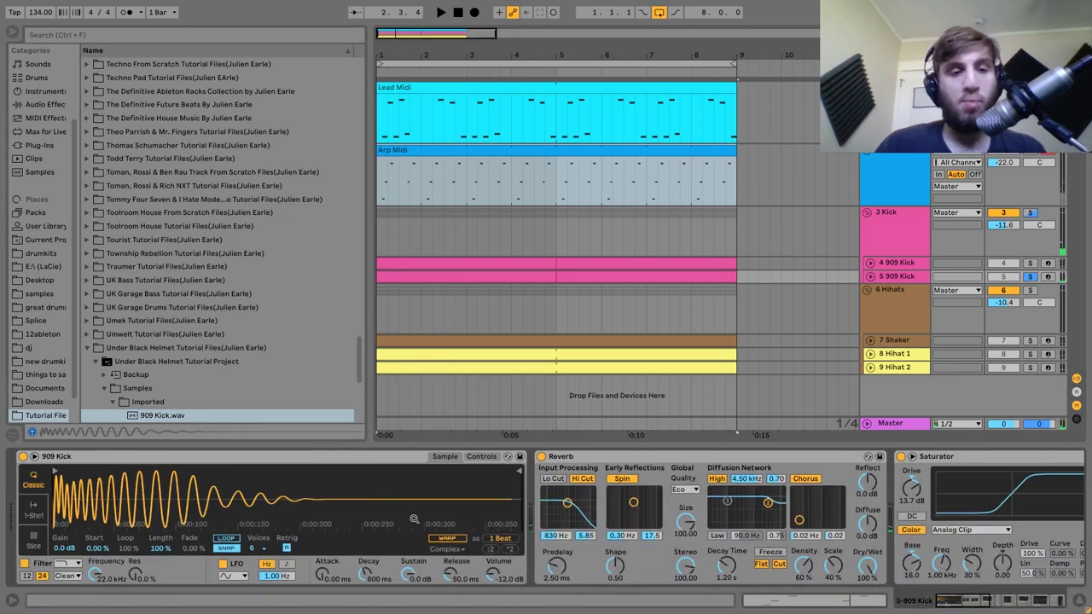
left_click(895, 233)
left_click(904, 264)
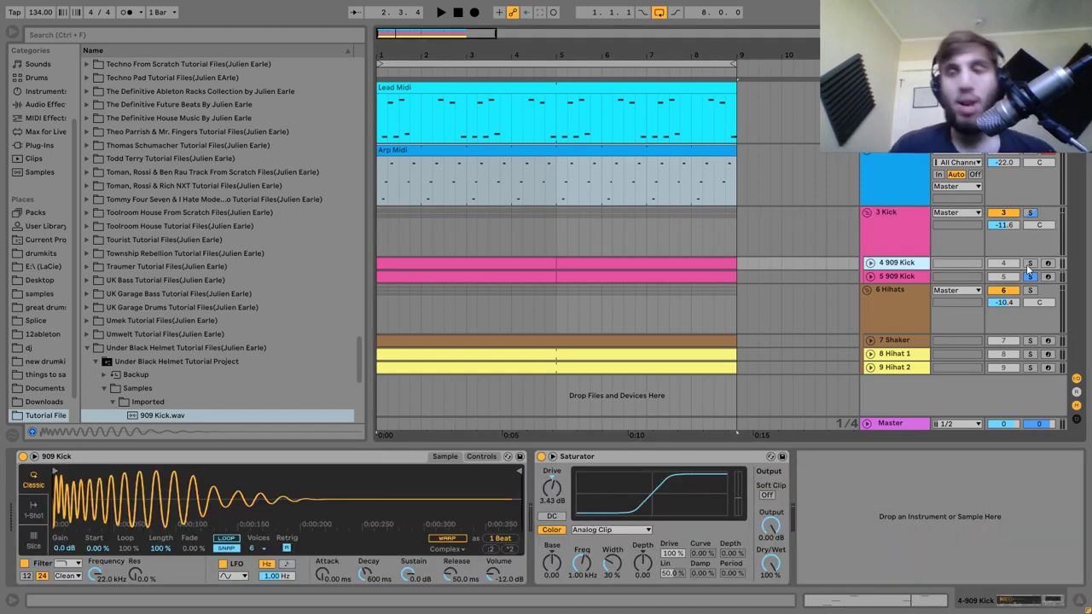
Duplicate the 5 909 Kick track and remove the sidechained Compressor from the copy.
left_click(900, 277)
left_click(869, 277)
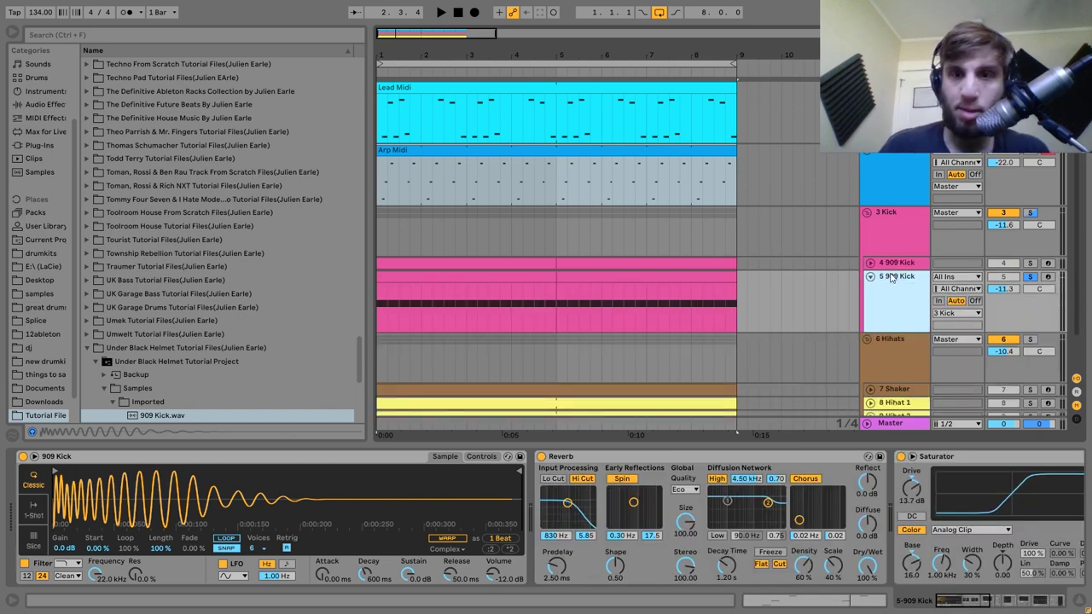
key("ctrl+d")
right_click(897, 346)
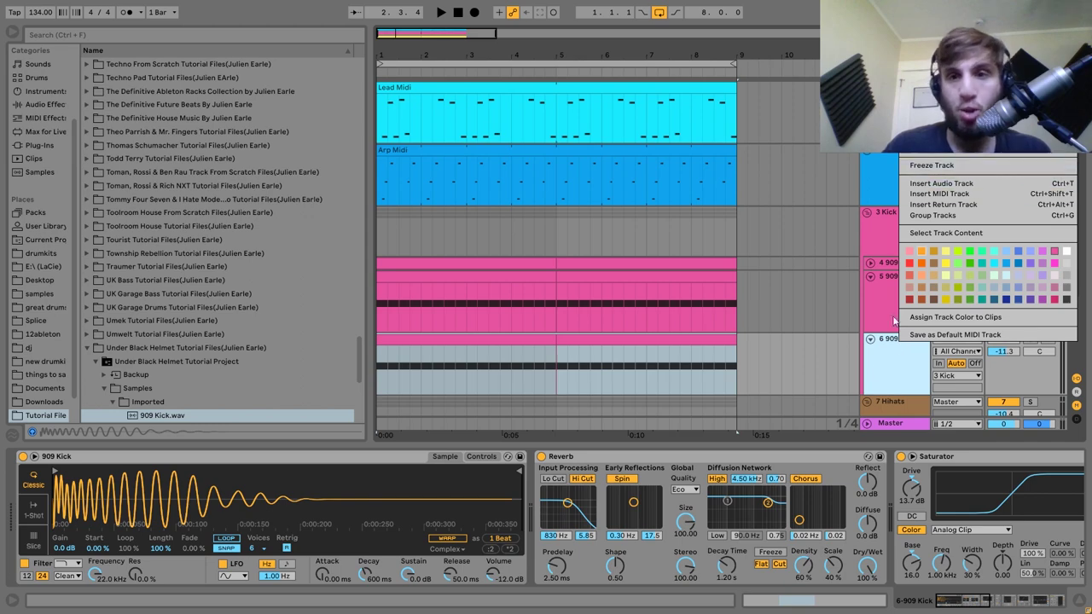
left_click(876, 377)
scroll(979, 542, "right", 5)
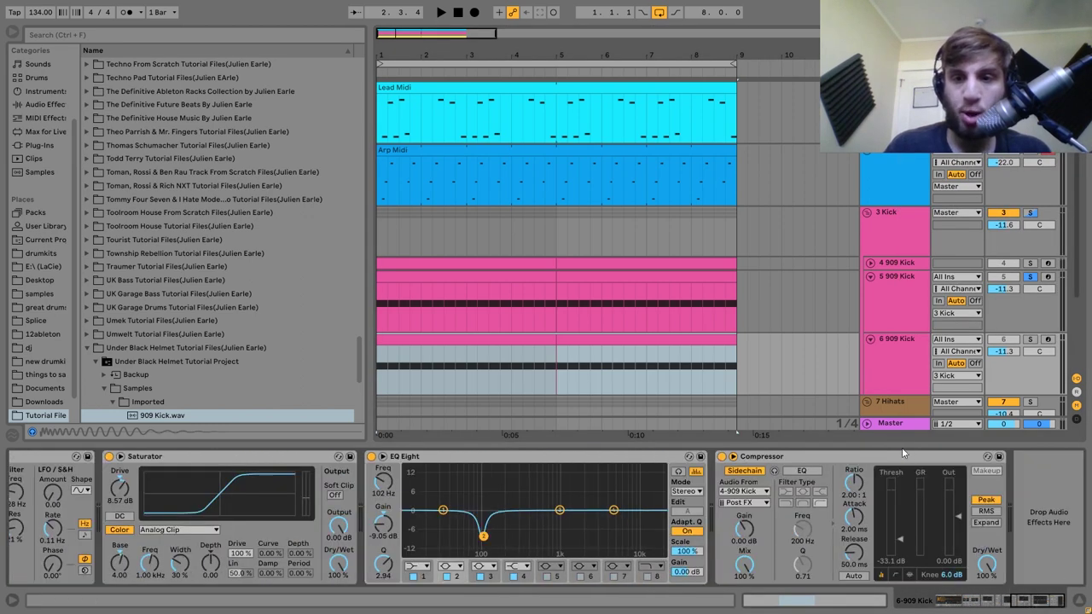
left_click(899, 453)
key("Delete")
Freeze and flatten the duplicated kick track to audio, and delete its freeze tail after bar 9.
right_click(897, 356)
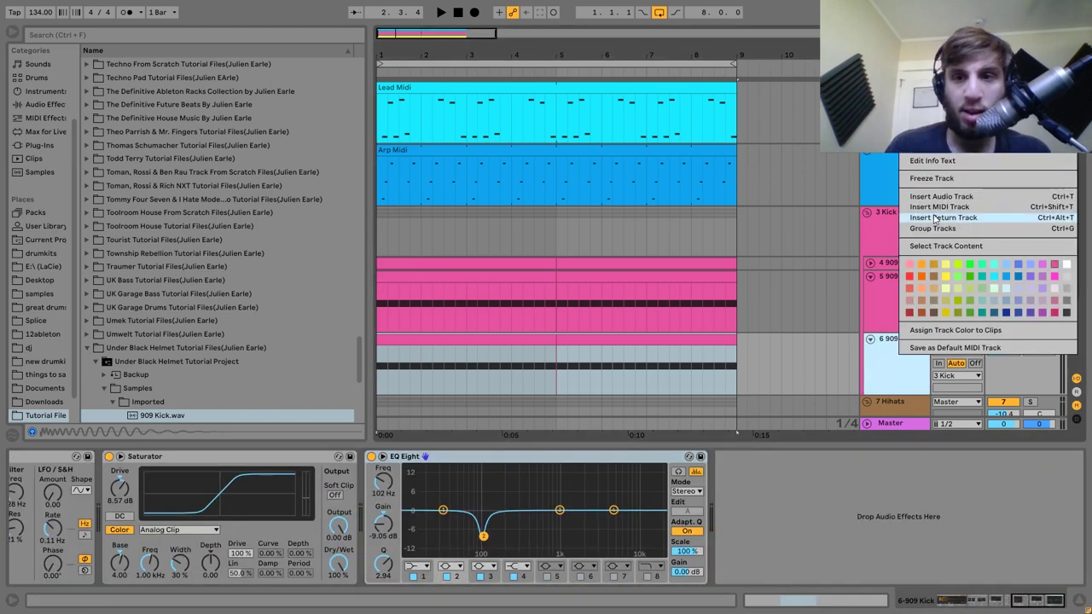
left_click(901, 350)
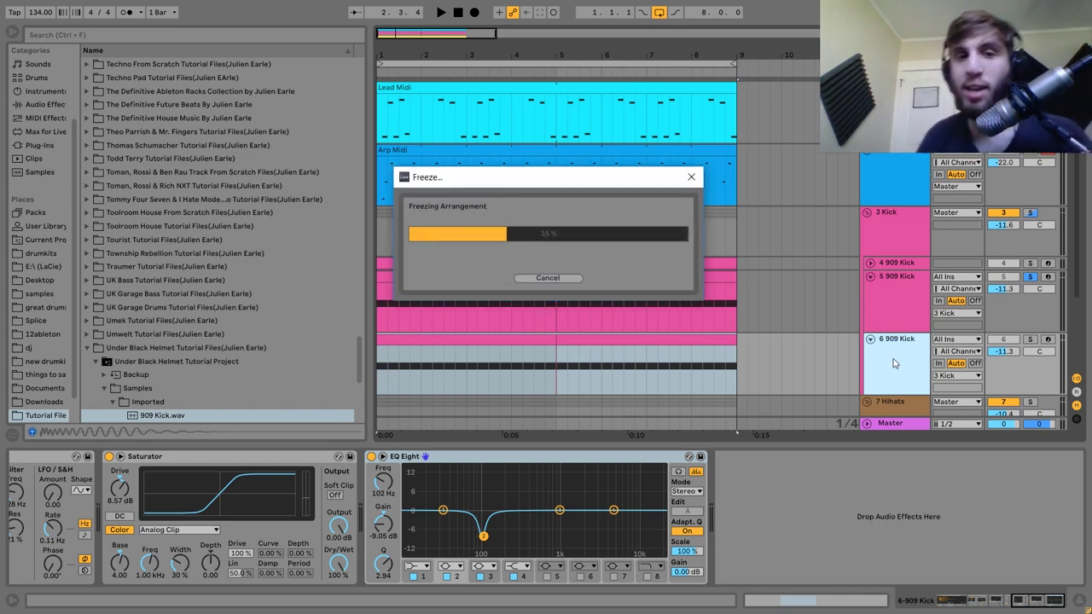
right_click(894, 361)
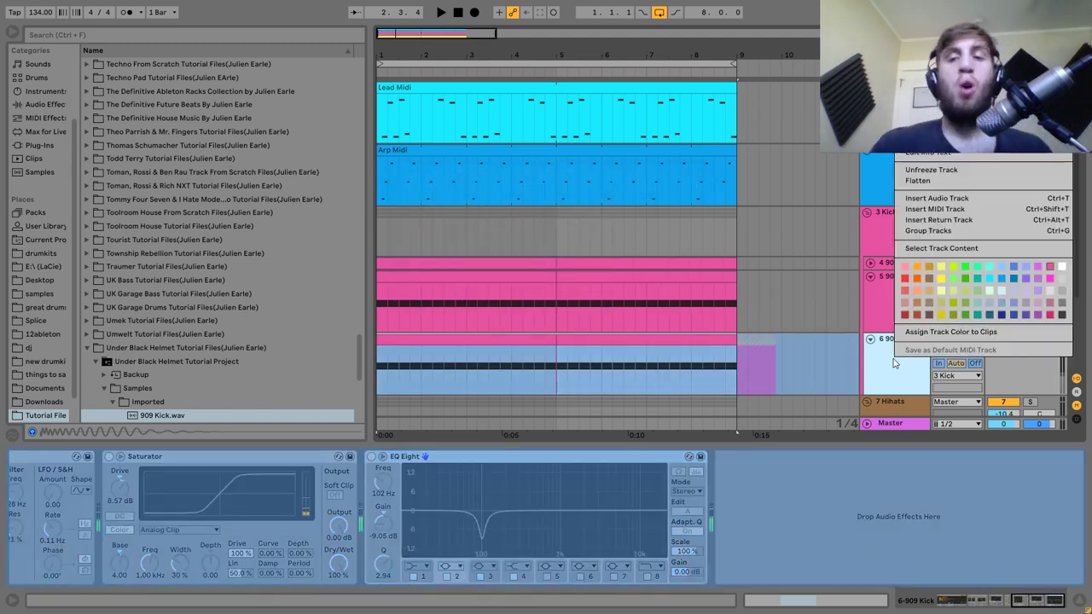
left_click(945, 181)
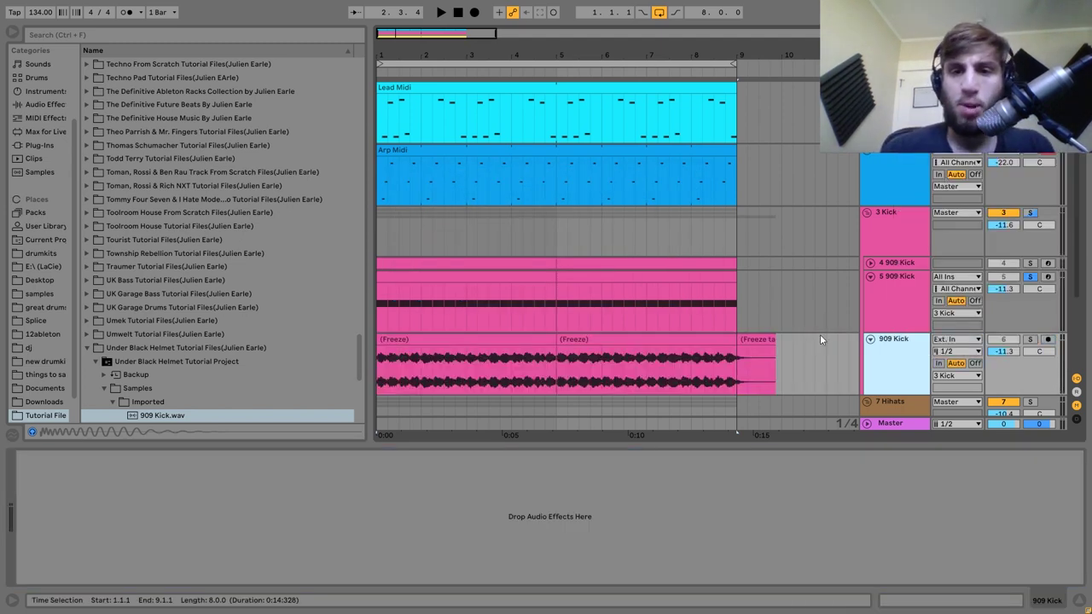
left_click_drag(815, 359, 738, 358)
Copy the sidechained Compressor from the 5 909 Kick track onto the flattened 909 Kick audio track.
left_click(817, 317)
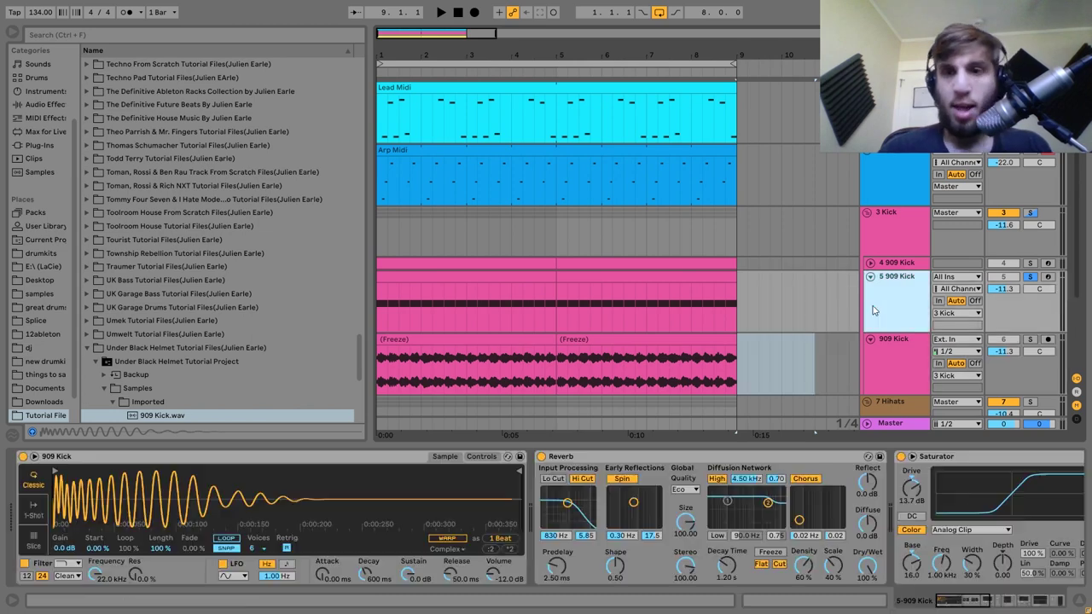
scroll(954, 468, "right", 3)
scroll(953, 468, "right", 5)
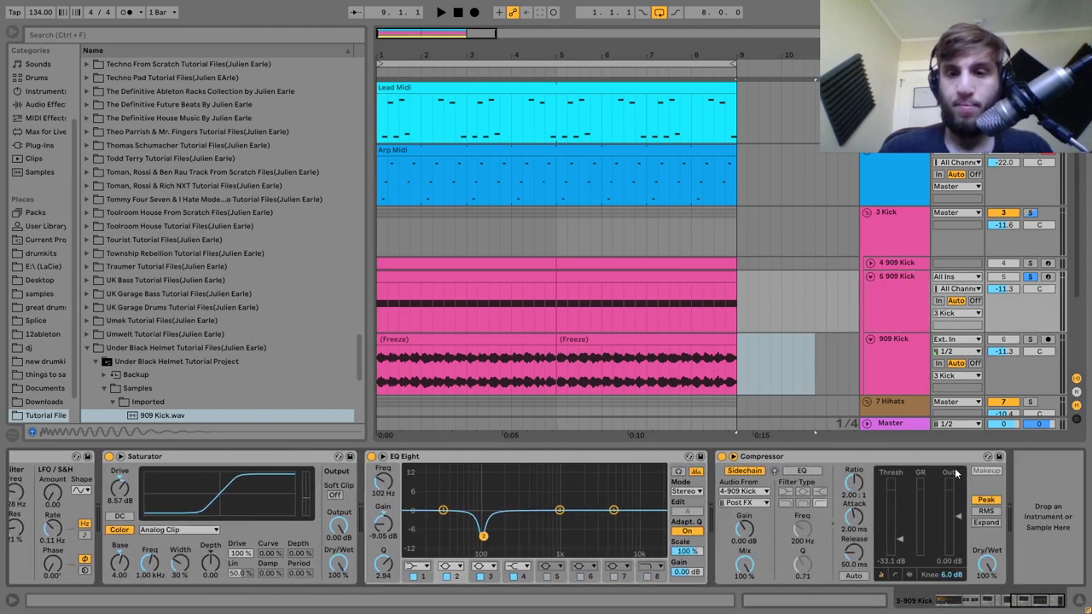
left_click(673, 372)
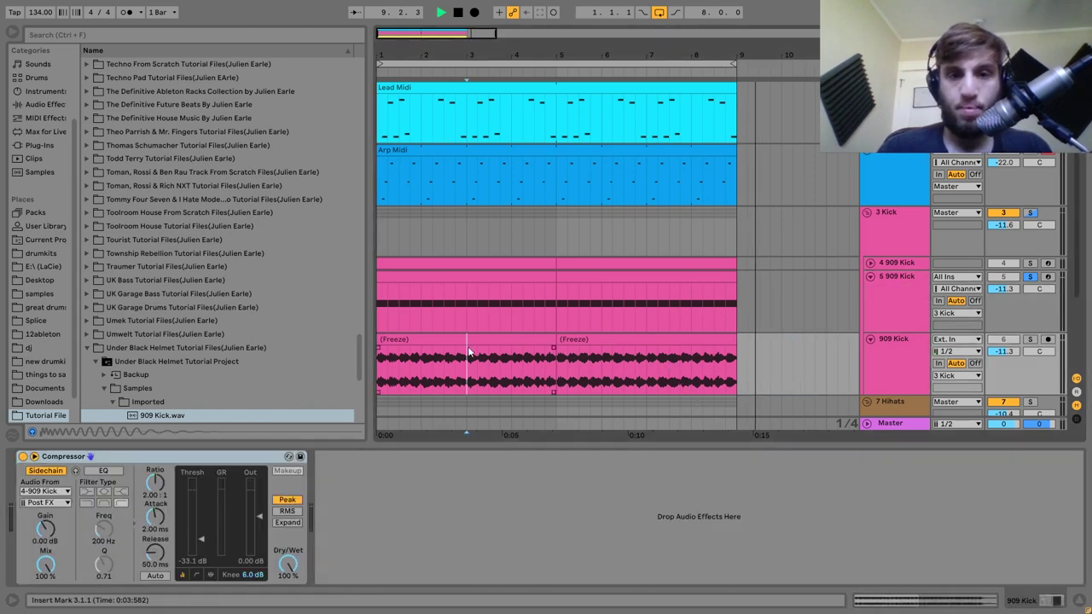
Solo and play the flattened 909 Kick audio track with its Compressor, and delete that track.
left_click(465, 366)
key("space")
left_click(1033, 339)
left_click(897, 362)
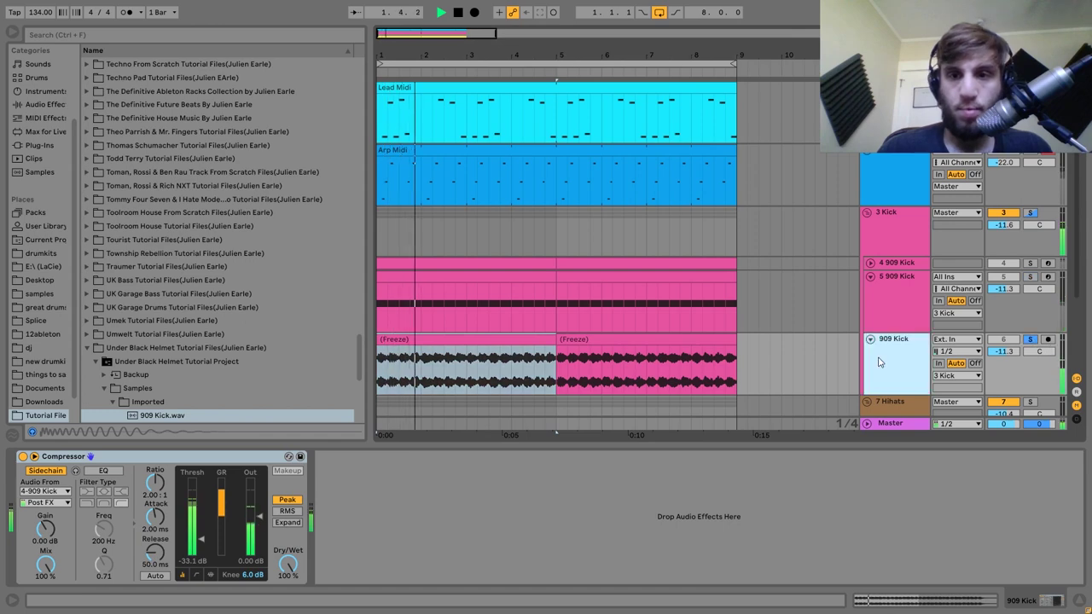
key("plus")
key("plus")
key("plus")
key("minus")
key("minus")
key("minus")
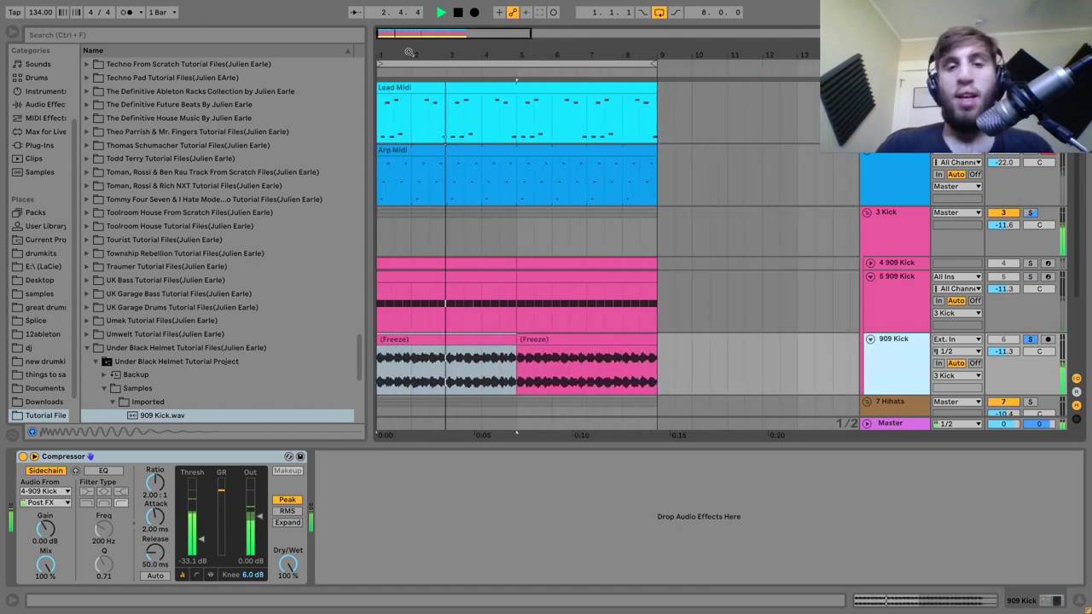
key("Delete")
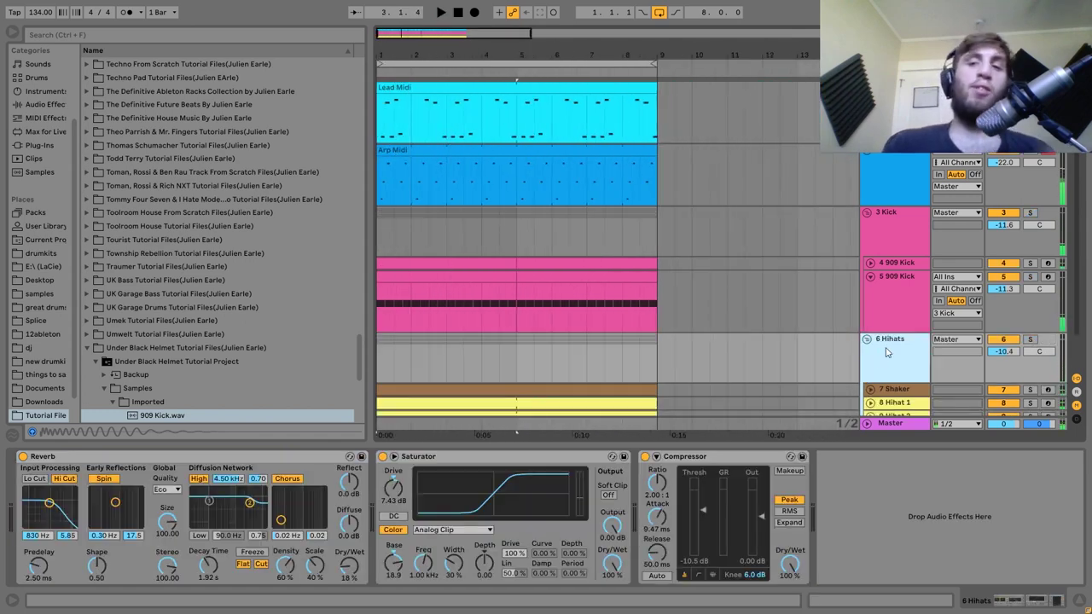
Solo the 4 909 Kick track and play it while viewing its 909 Kick sample and Saturator.
left_click(1031, 263)
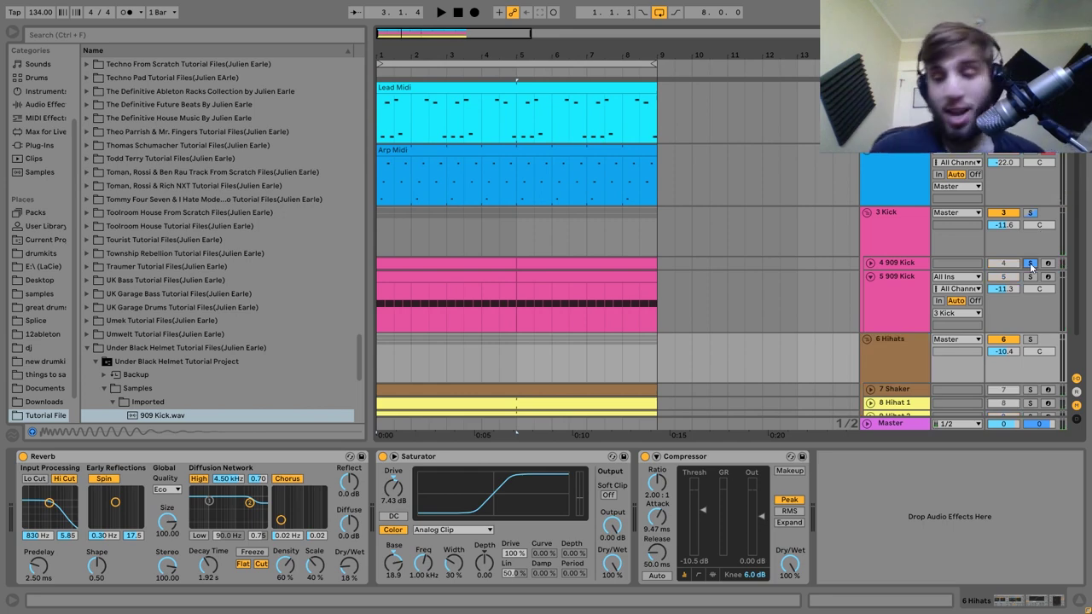
left_click(896, 264)
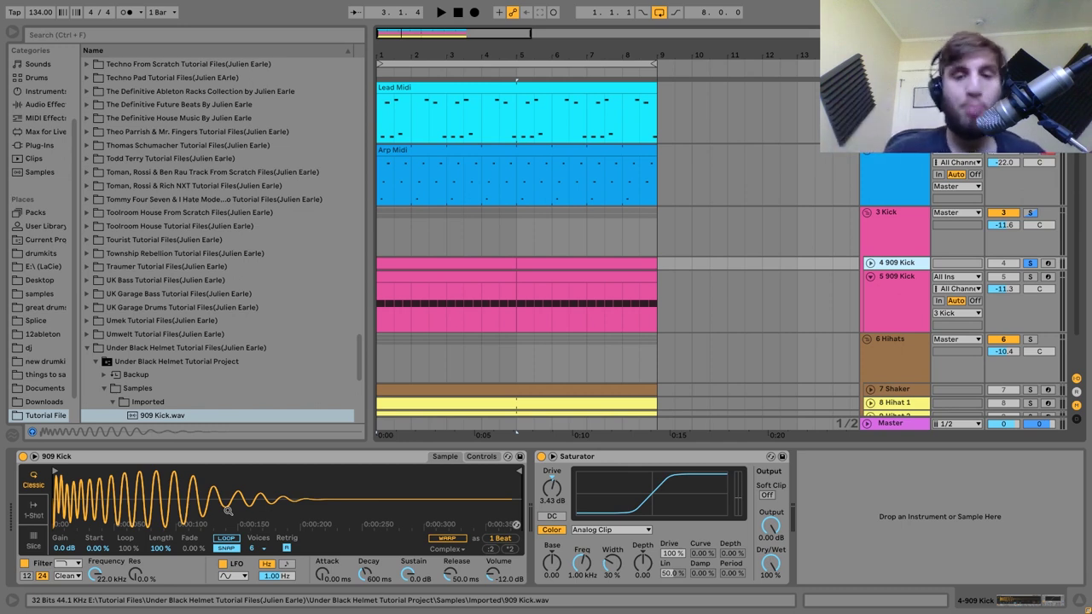
key("space")
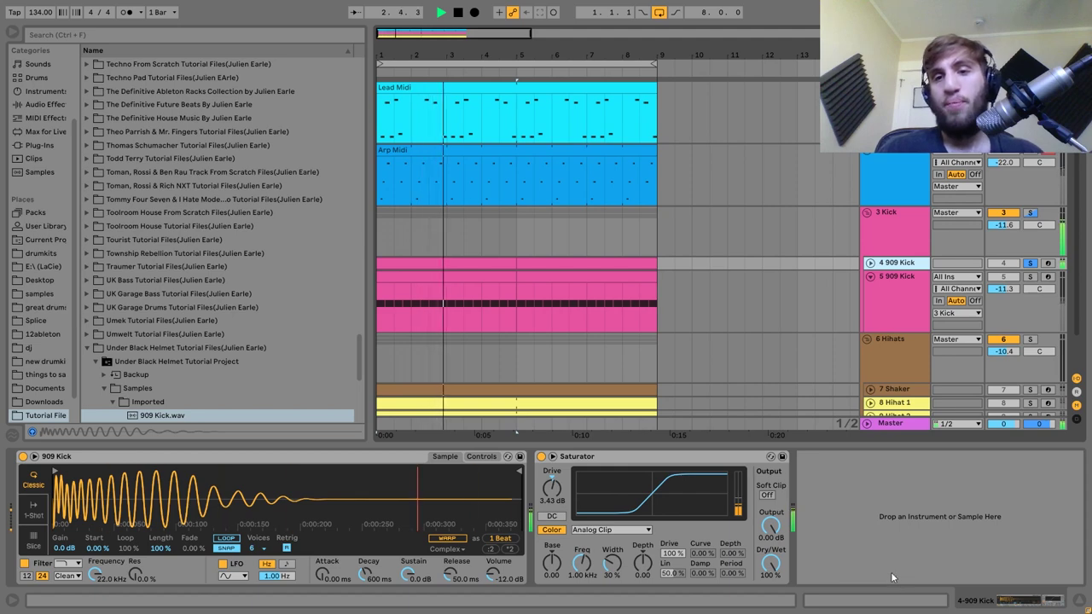
key("space")
Solo the 5 909 Kick track and look through its effect chain from Reverb to Compressor.
left_click(1006, 269)
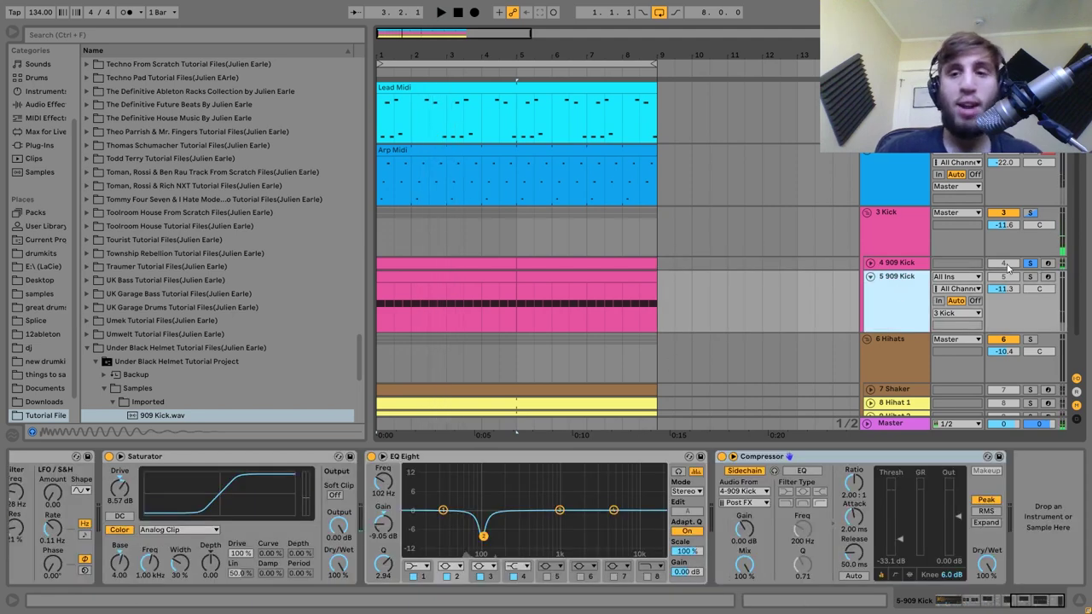
left_click(1029, 277)
scroll(706, 519, "left", 6)
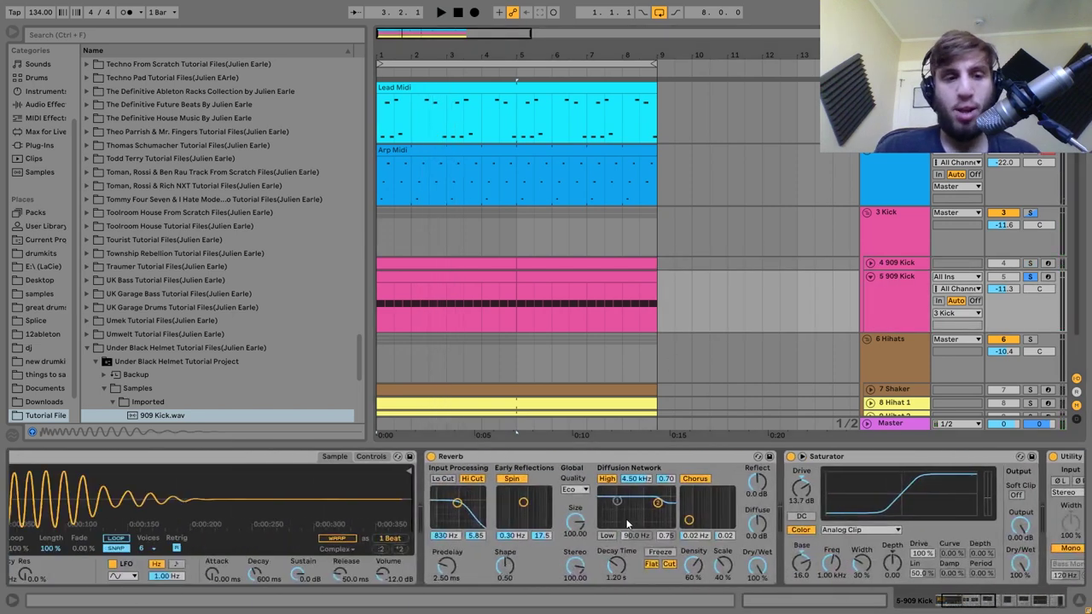
scroll(603, 499, "right", 6)
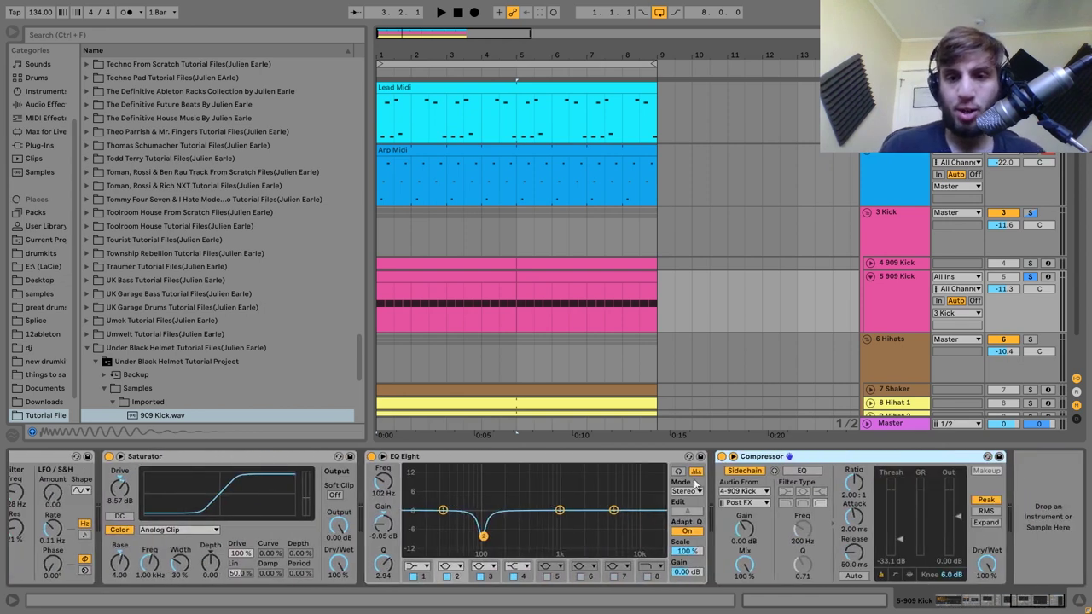
Bypass the second kick's EQ Eight, both Saturators, Auto Filter, Utility and Reverb, and play the dry kick.
scroll(721, 462, "left", 6)
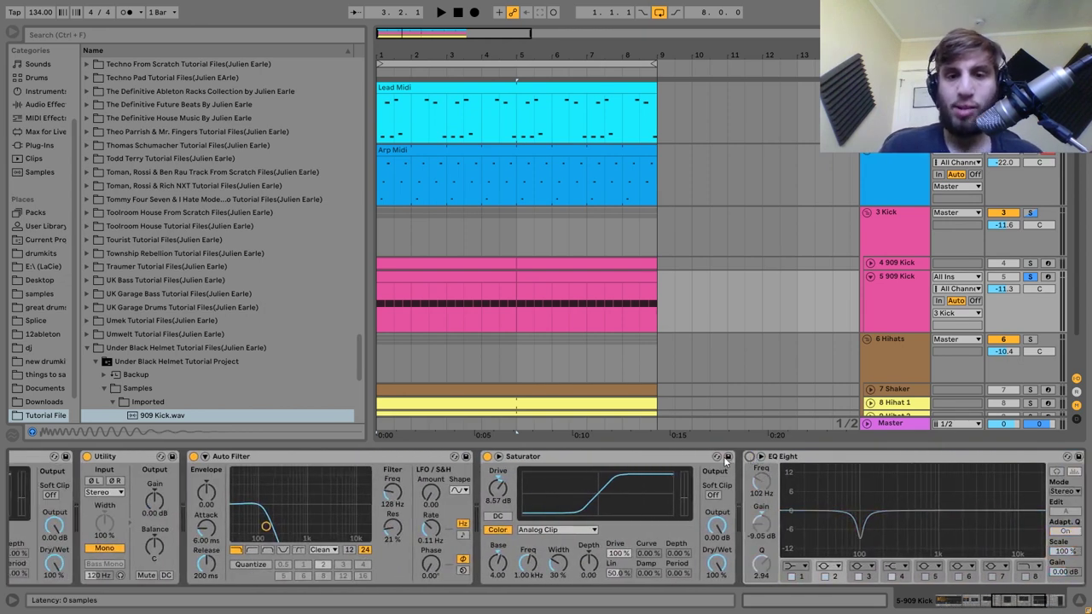
left_click(901, 457)
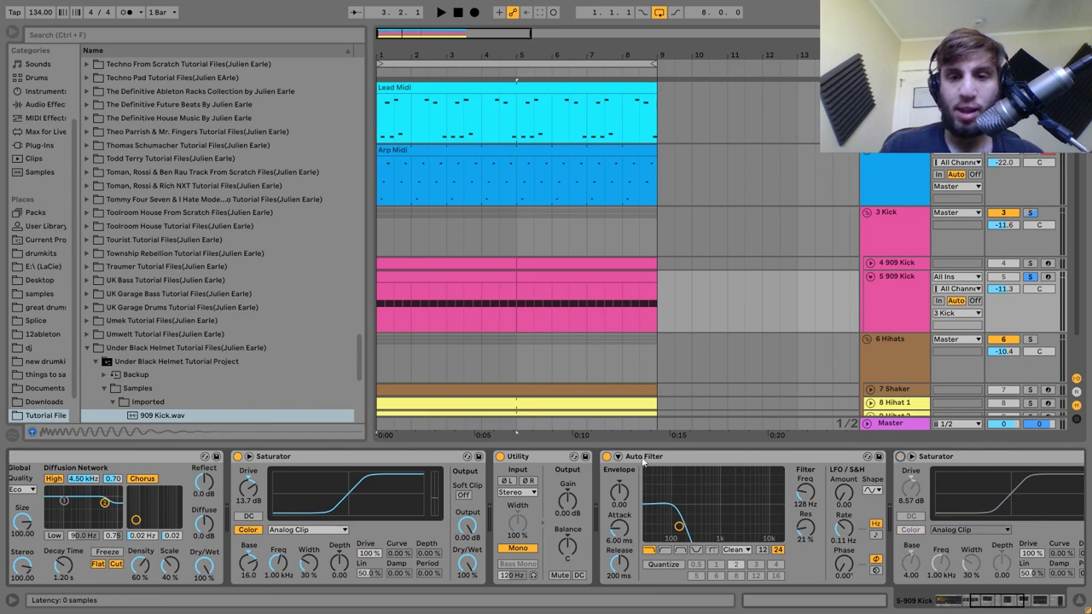
left_click(607, 457)
scroll(674, 457, "left", 3)
left_click(733, 456)
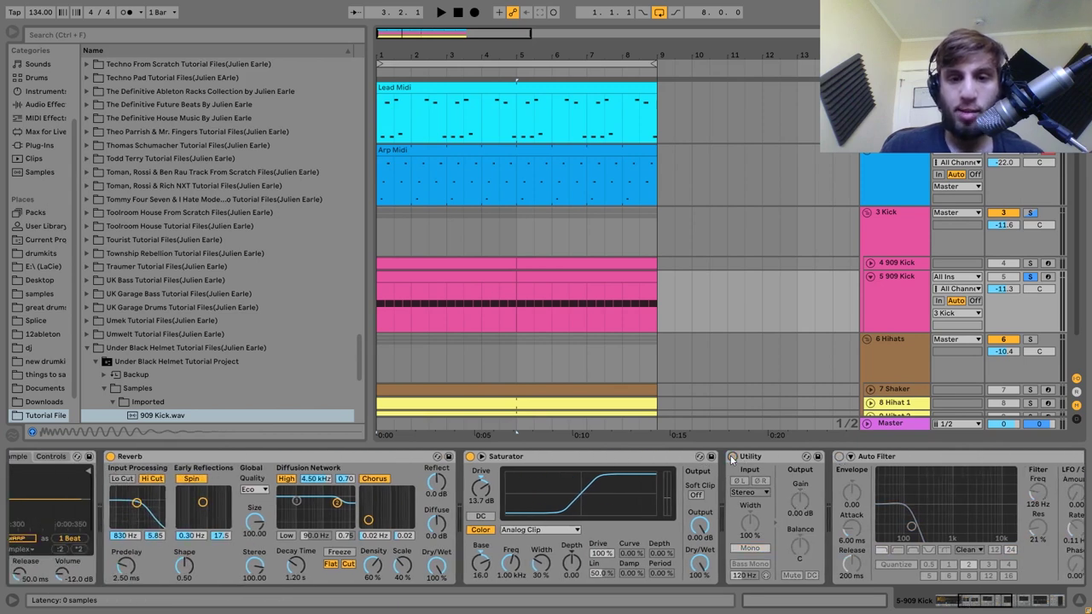
scroll(591, 456, "left", 2)
left_click(553, 457)
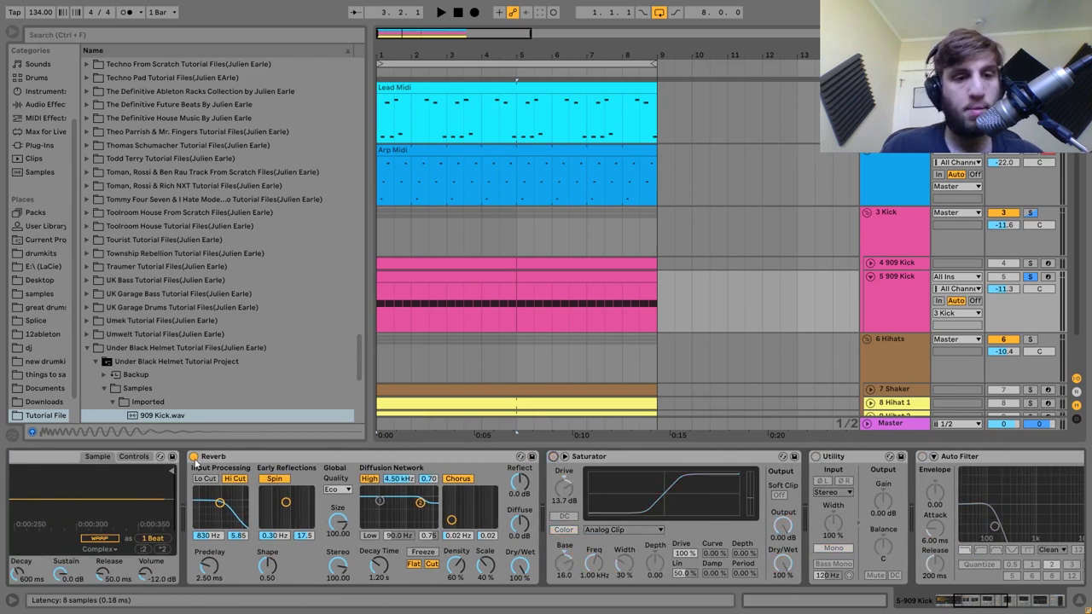
left_click(194, 457)
scroll(194, 457, "left", 2)
key("space")
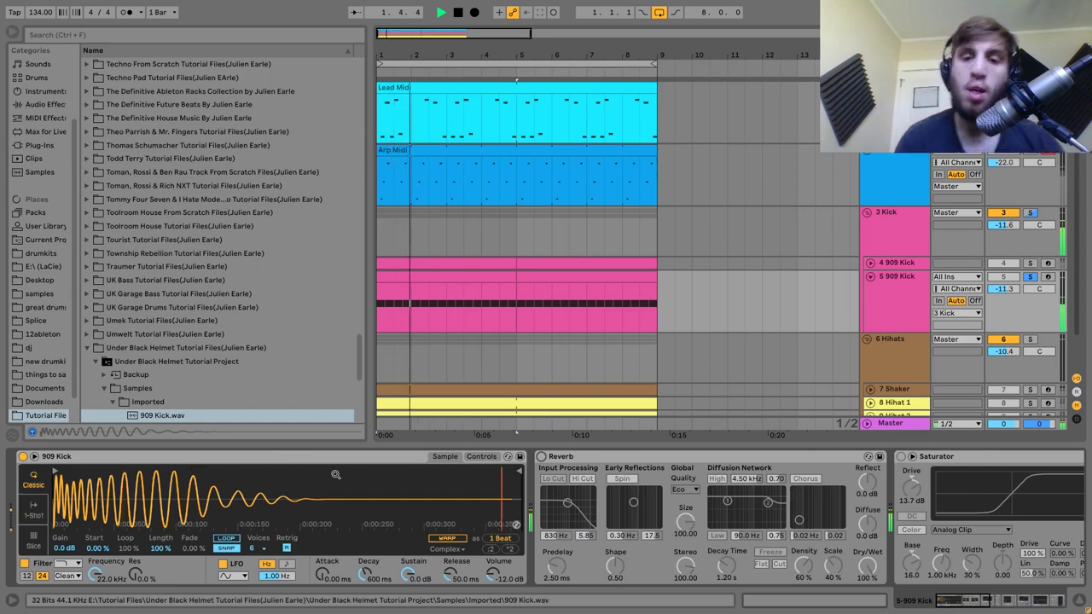
key("space")
Switch the kick's Reverb and first Saturator back on in turn, playing the track to hear each.
scroll(335, 474, "right", 3)
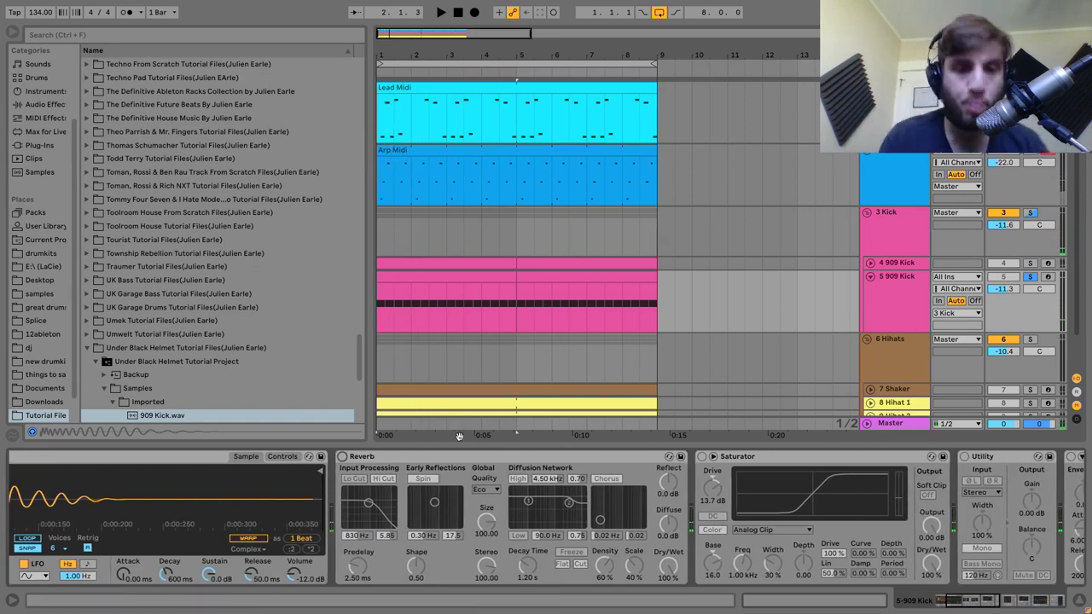
key("ctrl+z")
key("space")
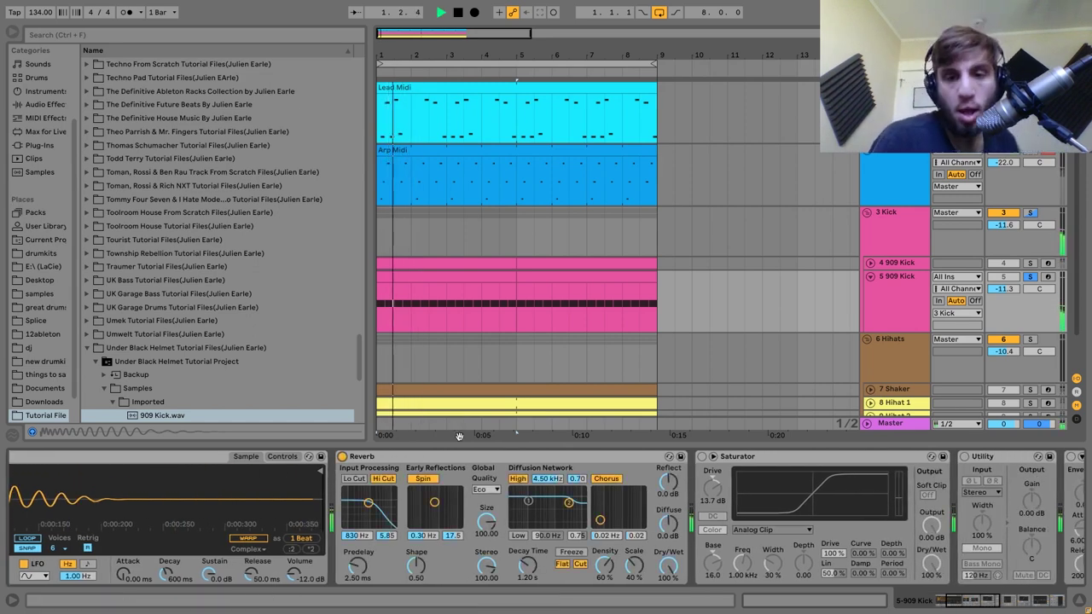
left_click(702, 457)
key("space")
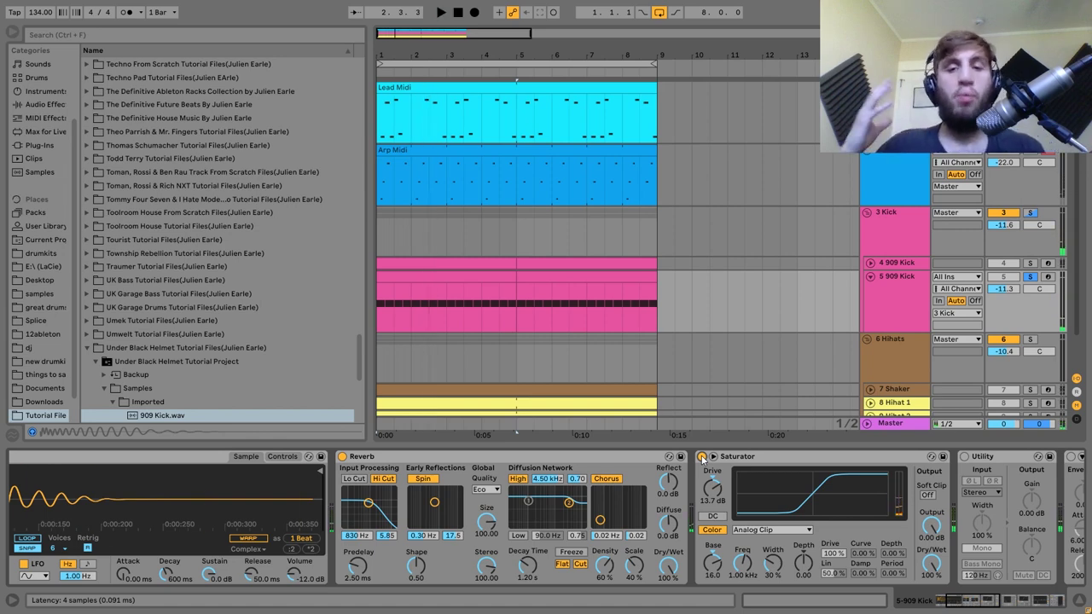
key("space")
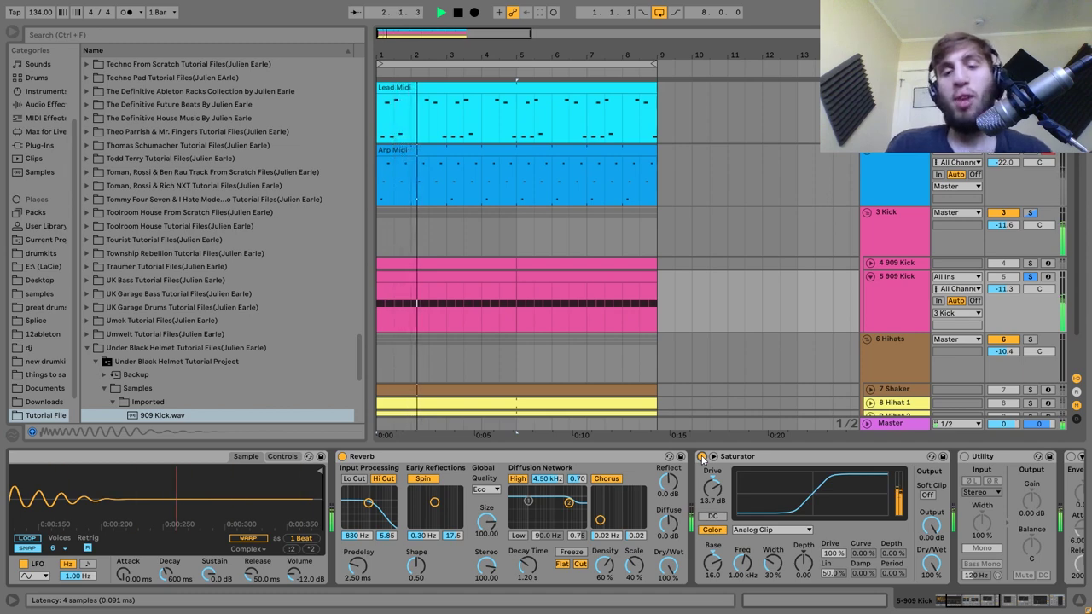
key("space")
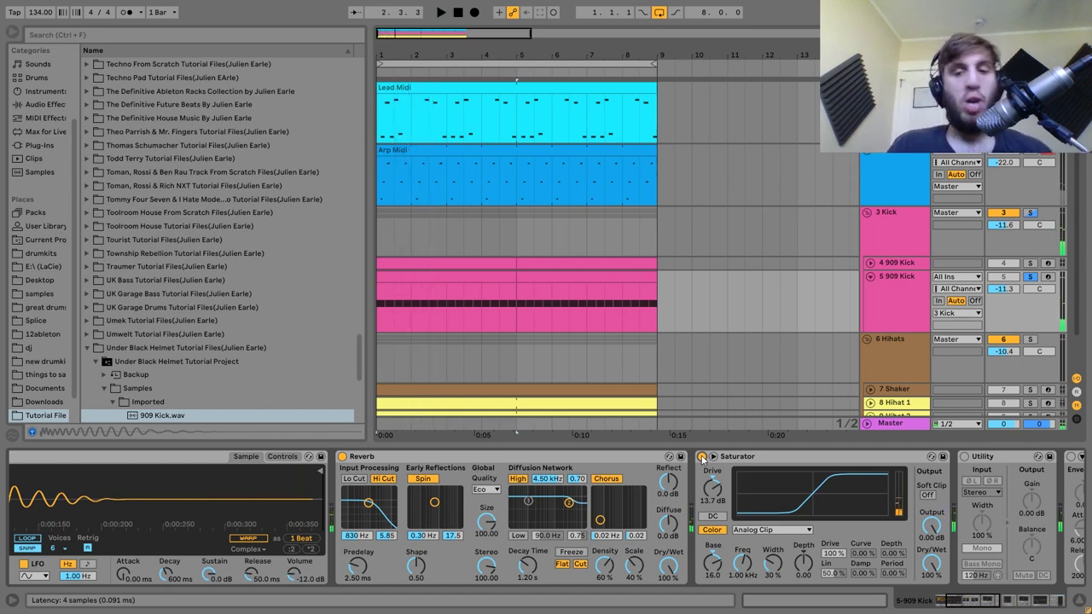
Switch the mono Utility after the kick's first Saturator back on and play the track.
scroll(702, 458, "right", 5)
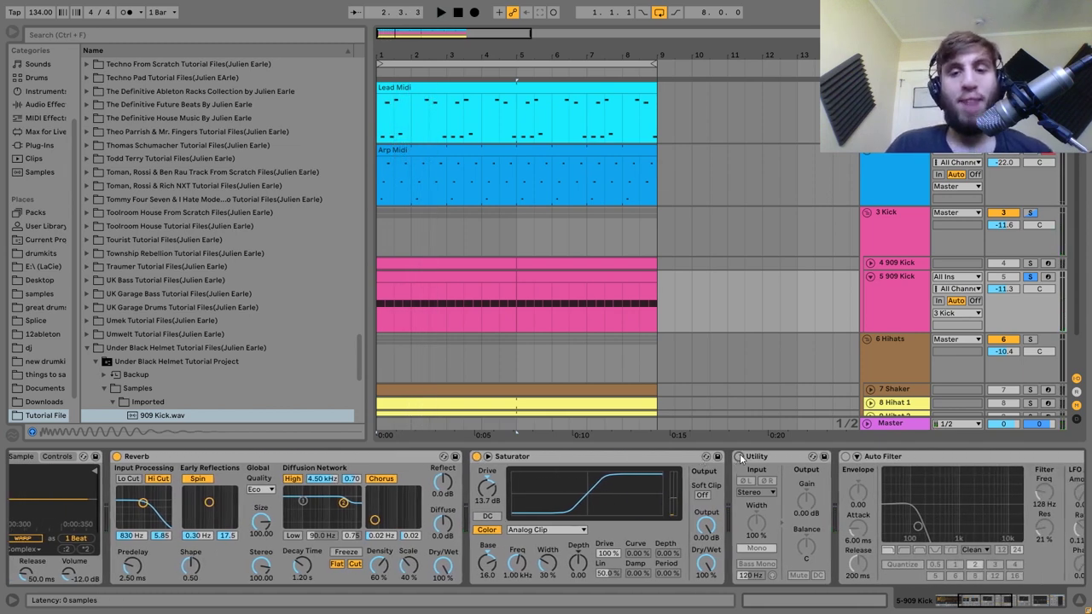
left_click(738, 456)
key("space")
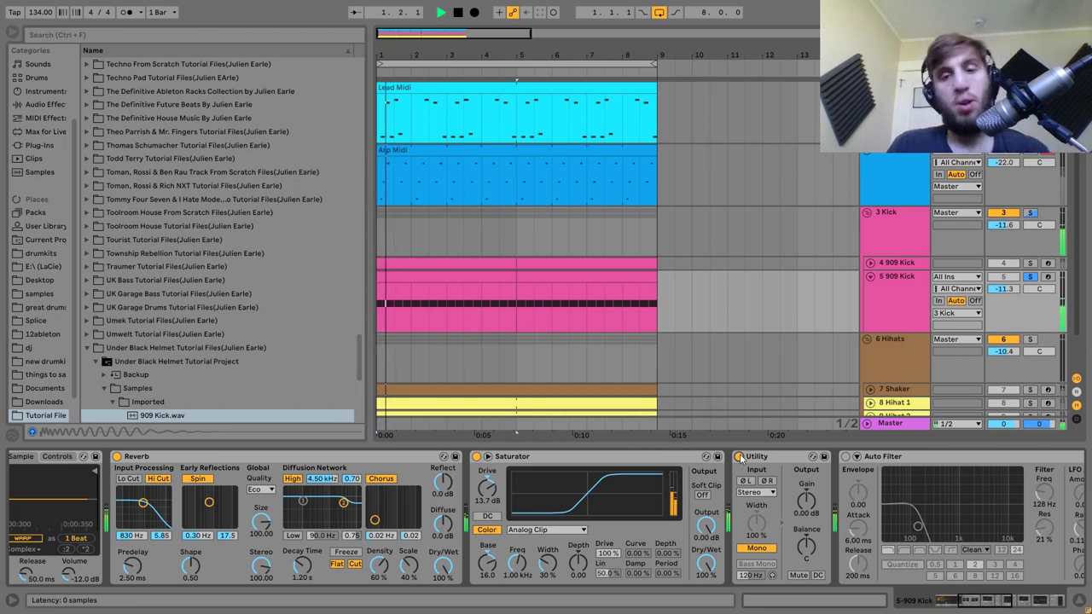
Switch the second kick's Auto Filter back on, toggling it off and on during playback to compare the sound.
scroll(739, 454, "right", 8)
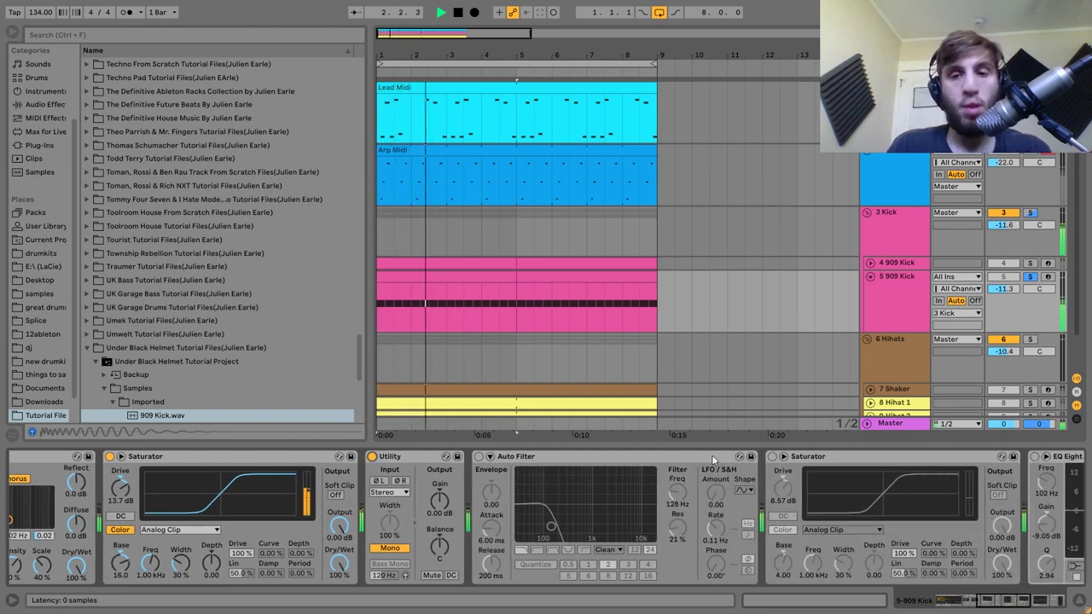
scroll(643, 468, "right", 2)
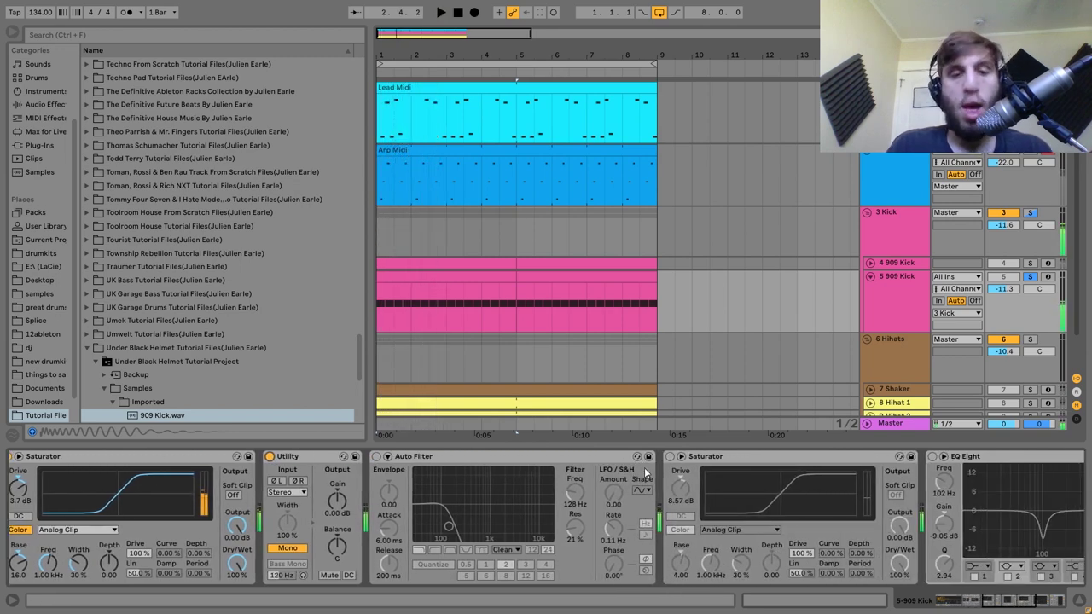
left_click(377, 457)
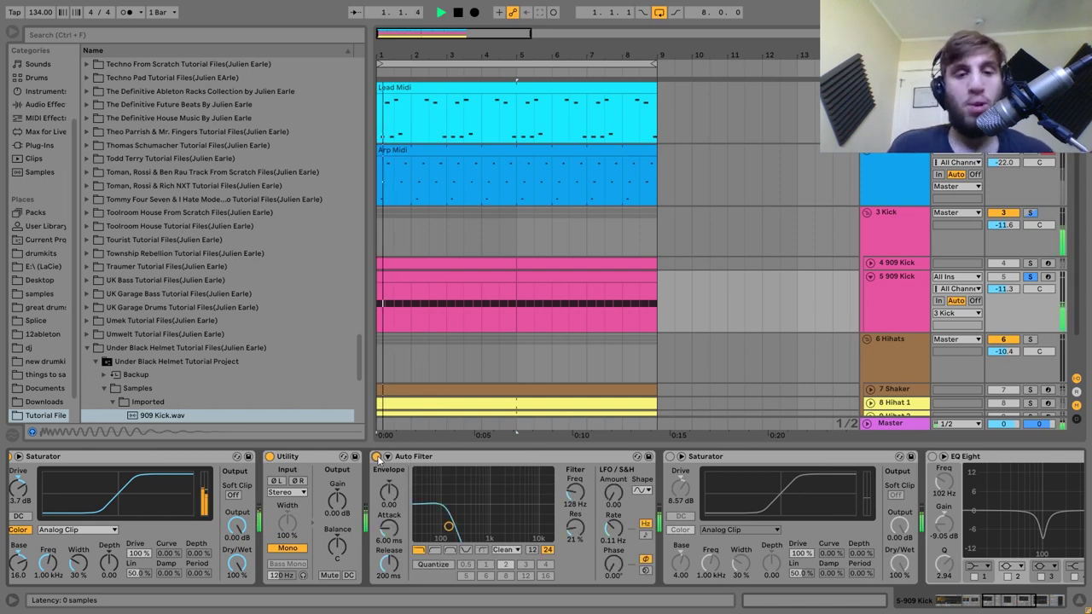
left_click(377, 457)
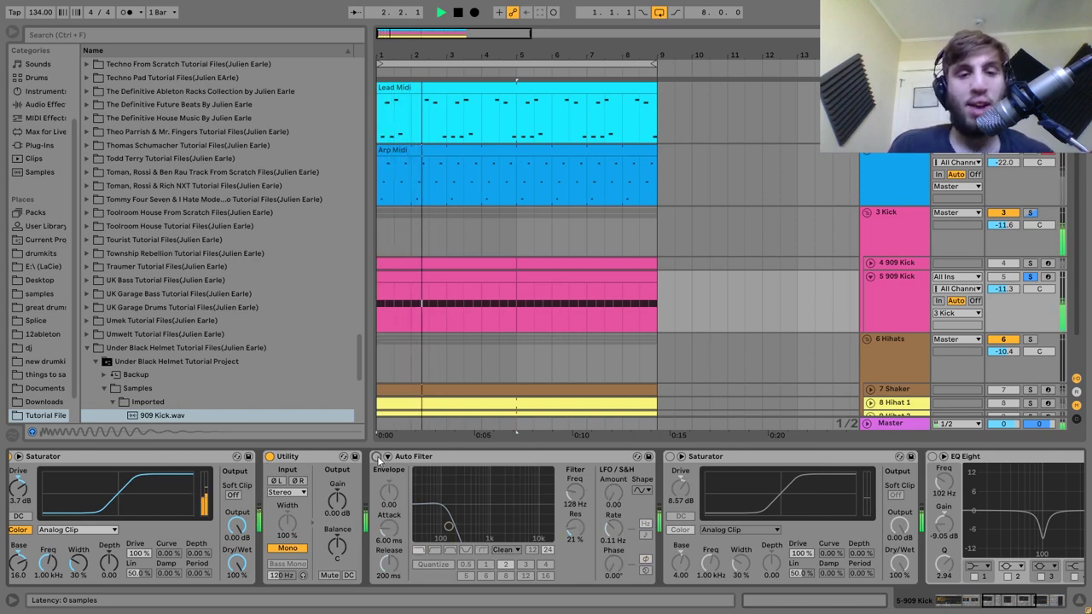
left_click(377, 457)
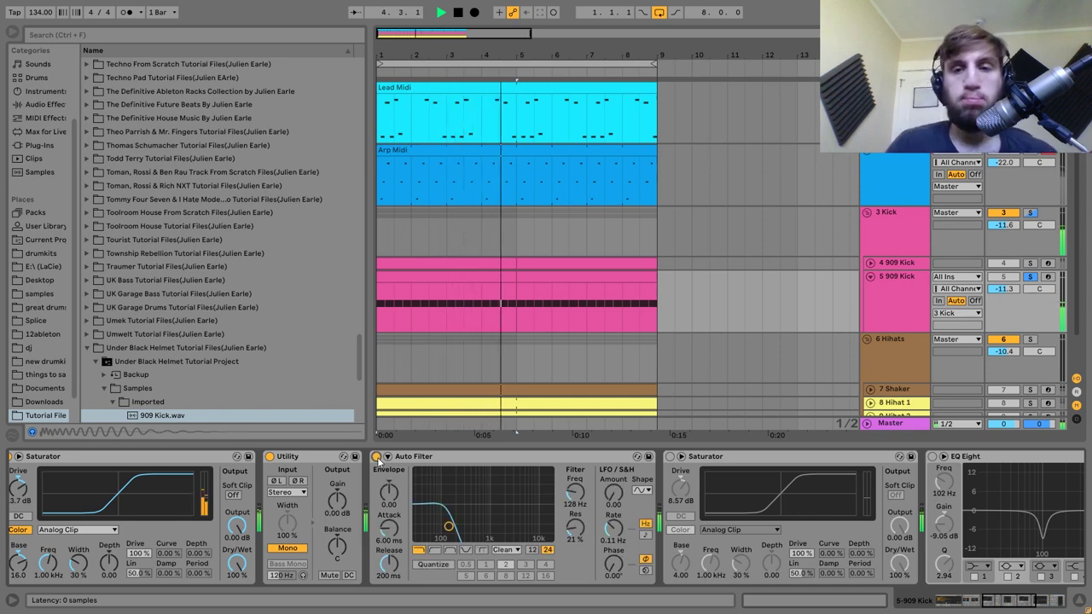
Switch the second Saturator, after the Auto Filter, back on and play the kick.
scroll(378, 459, "right", 5)
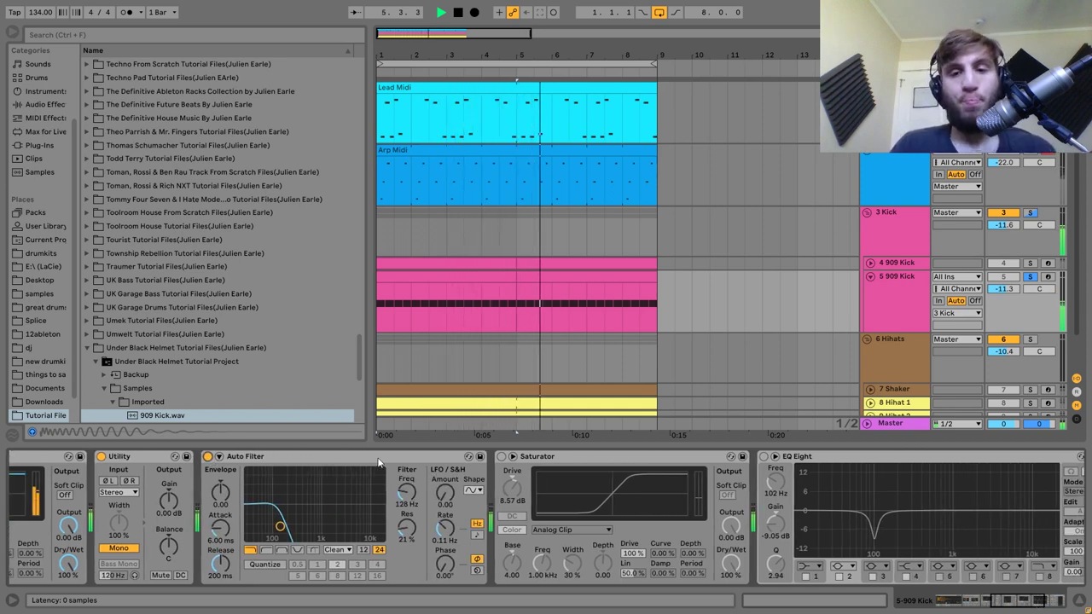
scroll(475, 496, "right", 3)
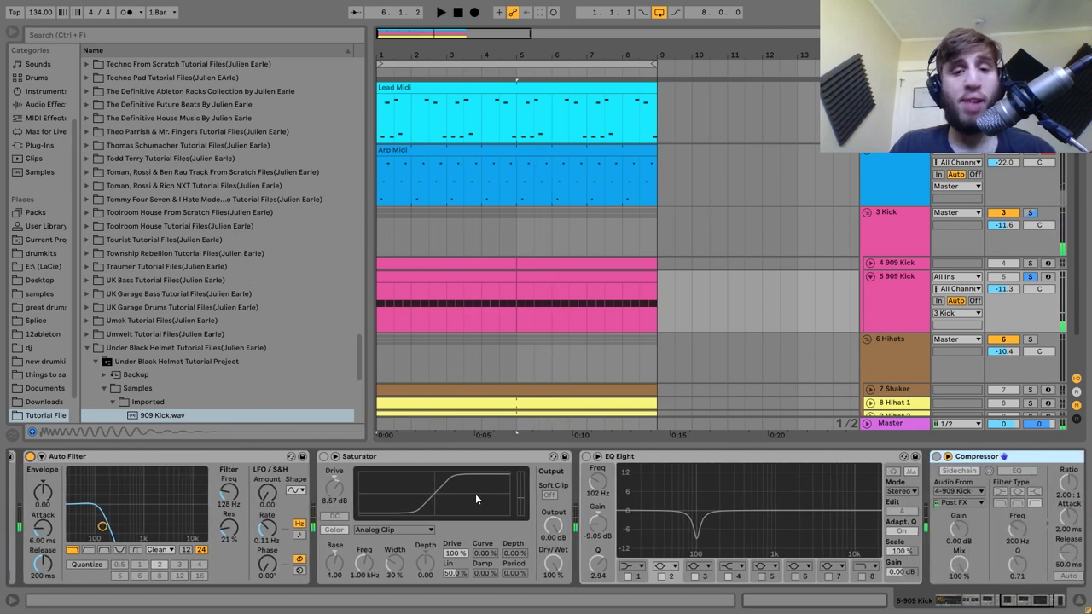
left_click(324, 457)
key("space")
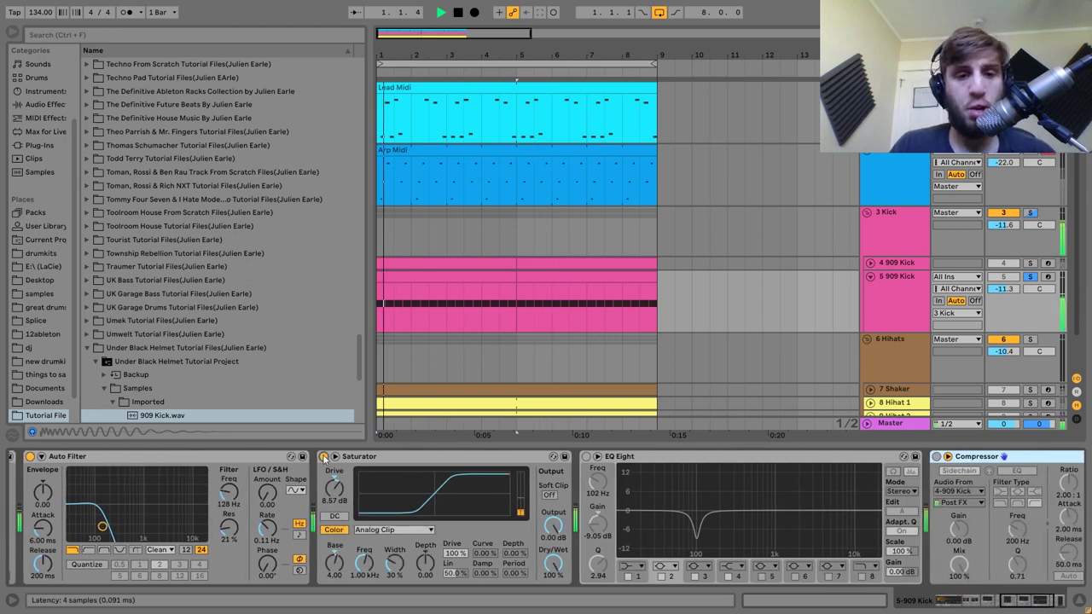
scroll(570, 496, "right", 4)
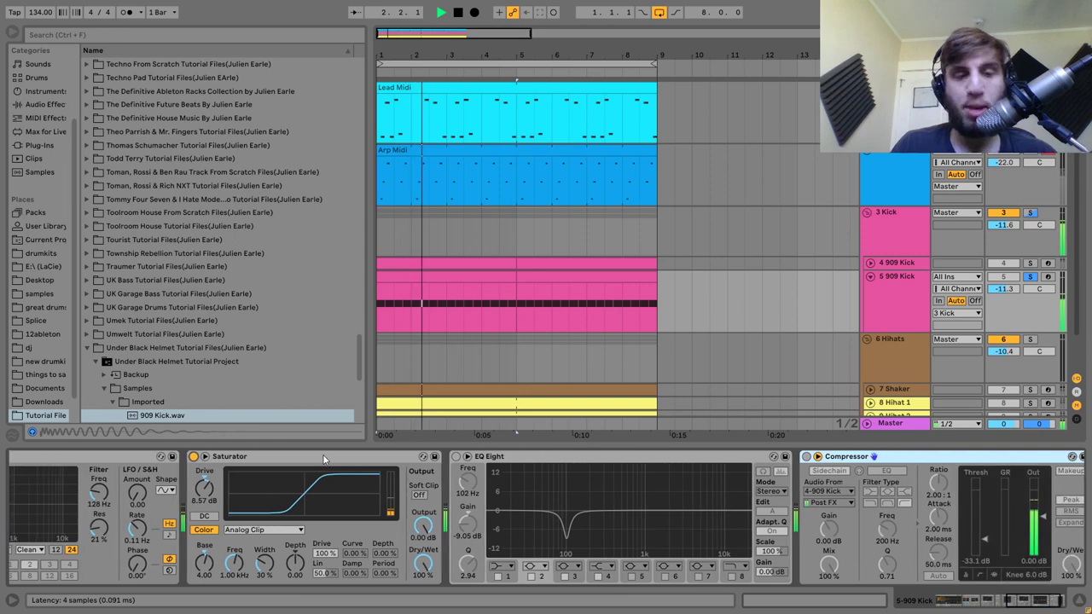
key("space")
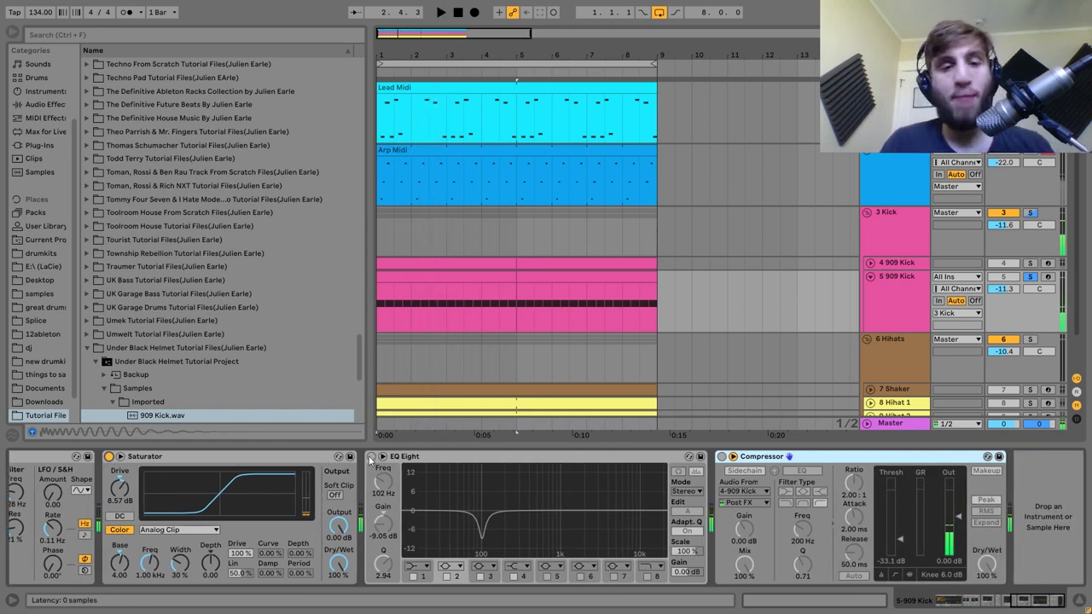
Switch the second kick's EQ Eight and sidechain Compressor back on, and move the solo to the 3 Kick group.
left_click(371, 456)
key("space")
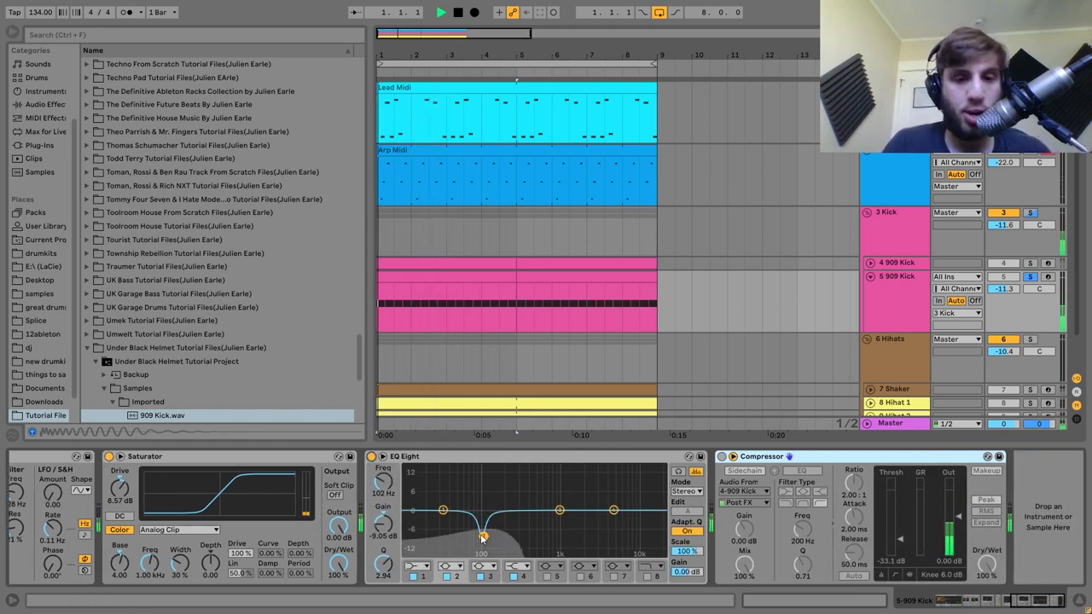
left_click(1030, 276)
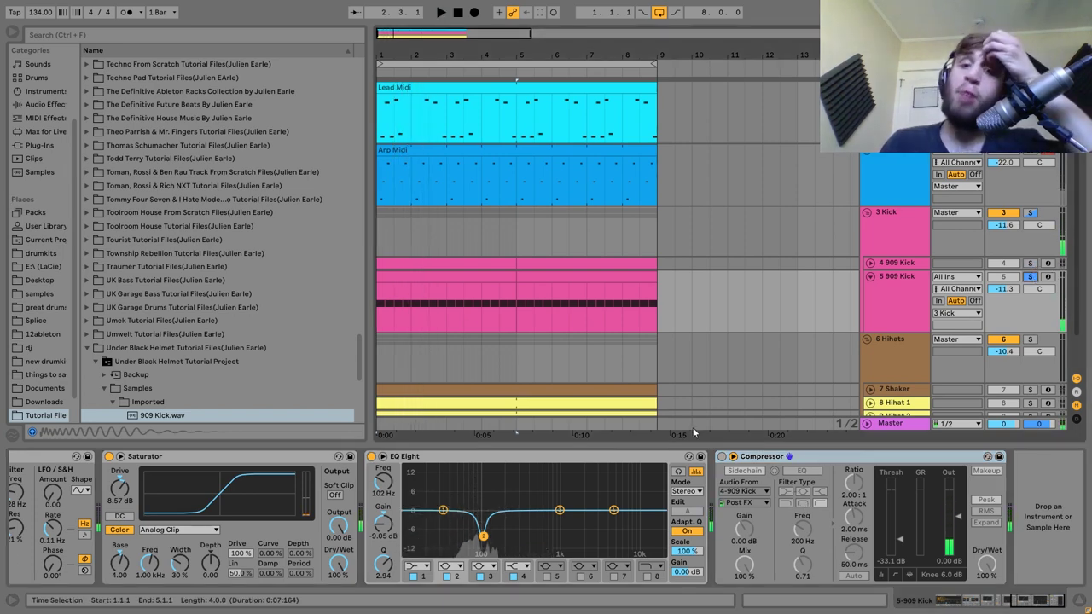
left_click(722, 456)
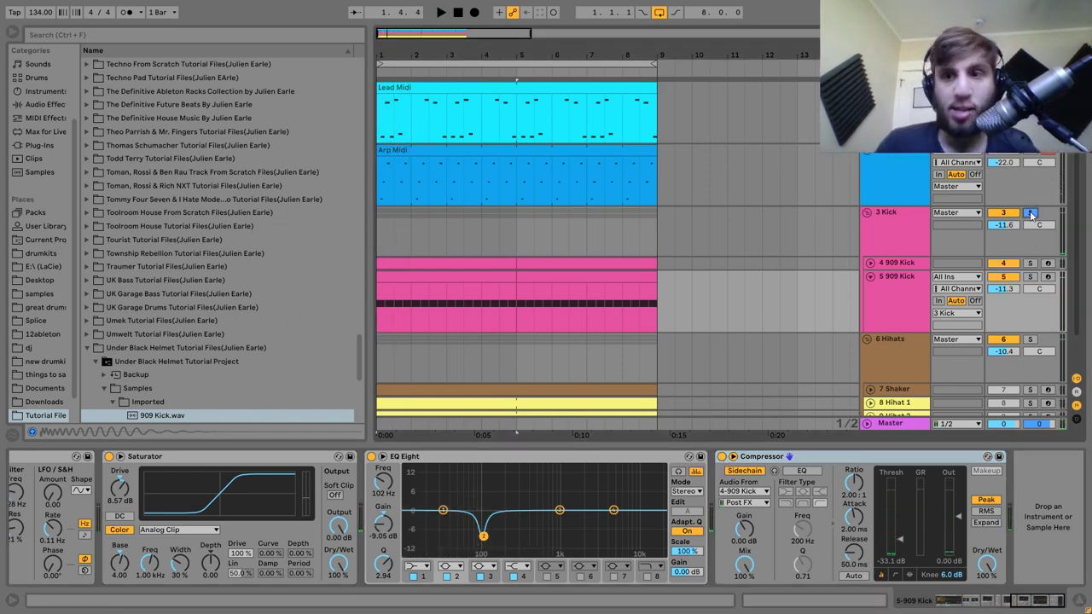
Bypass both EQ Eights, the Saturator and the Drum Buss on the 3 Kick group and play the unprocessed kicks.
left_click(918, 222)
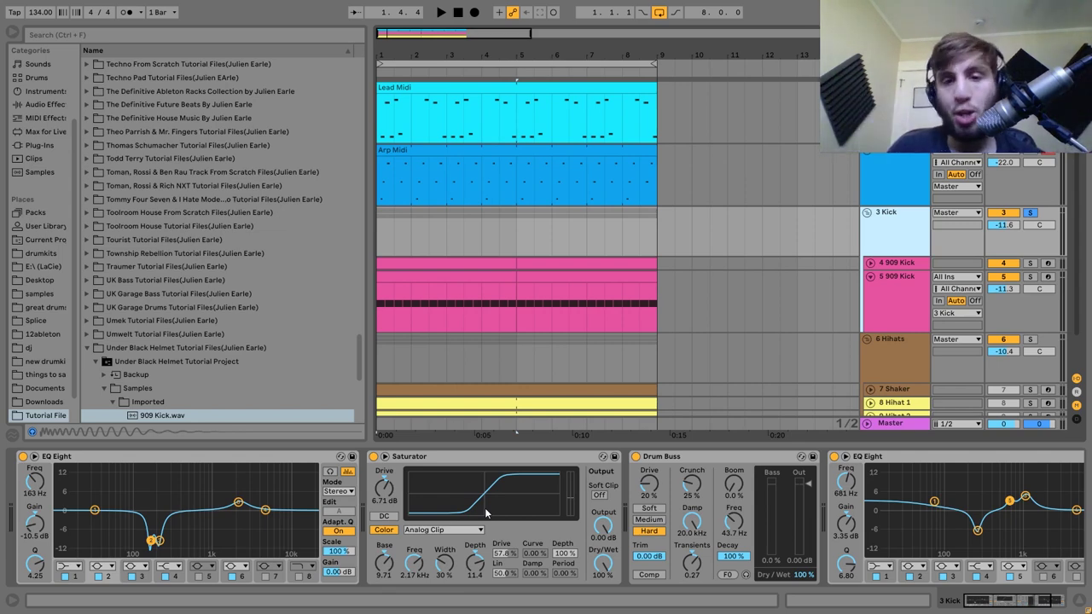
scroll(646, 467, "down", 3)
left_click(670, 460)
scroll(671, 461, "up", 2)
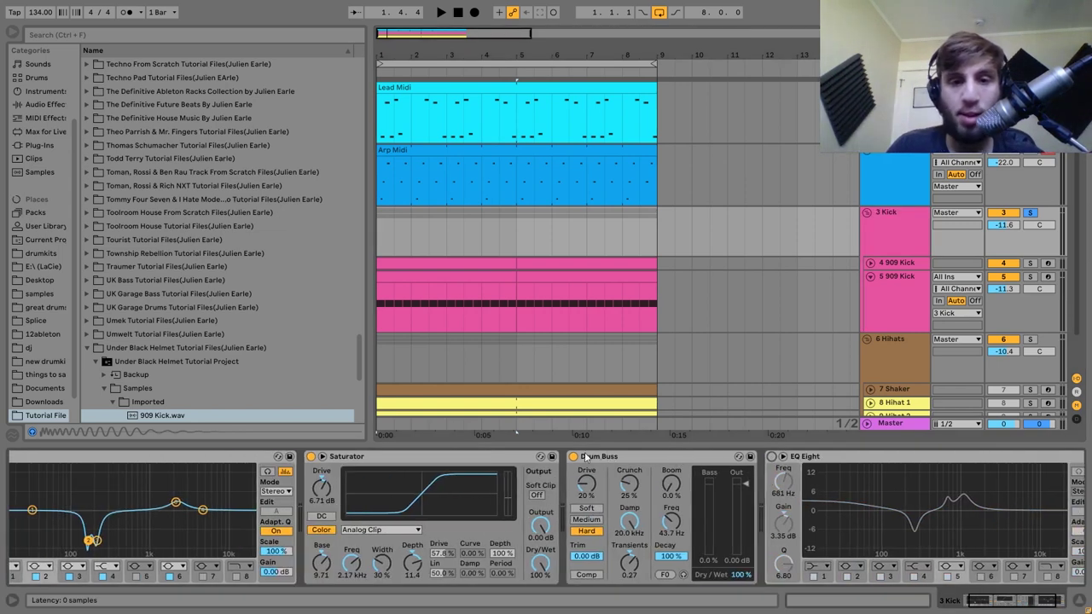
left_click(573, 456)
scroll(575, 458, "up", 1)
left_click(372, 456)
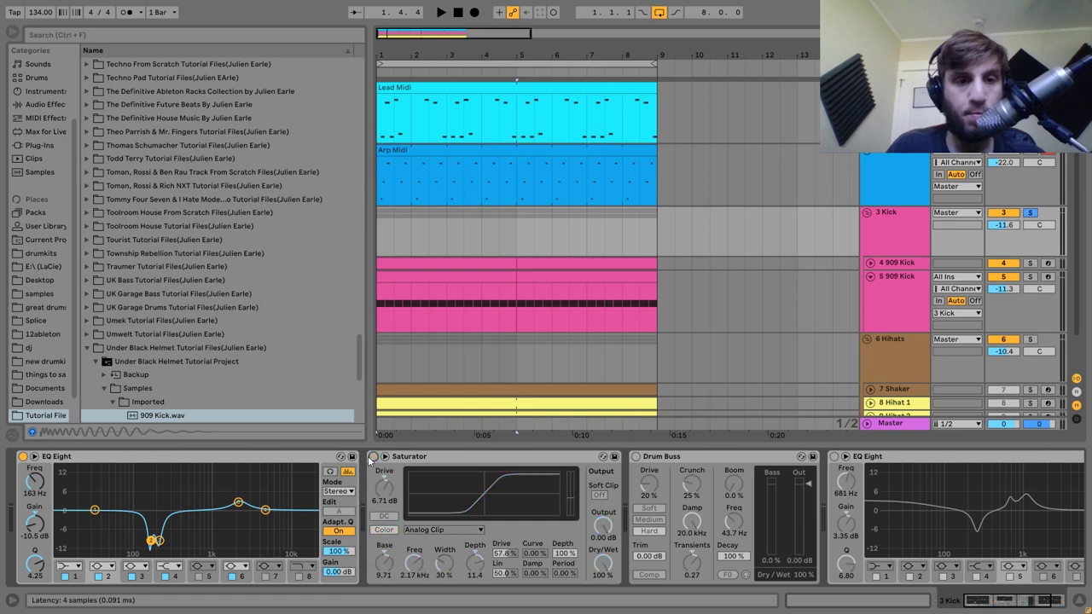
left_click(22, 456)
key("space")
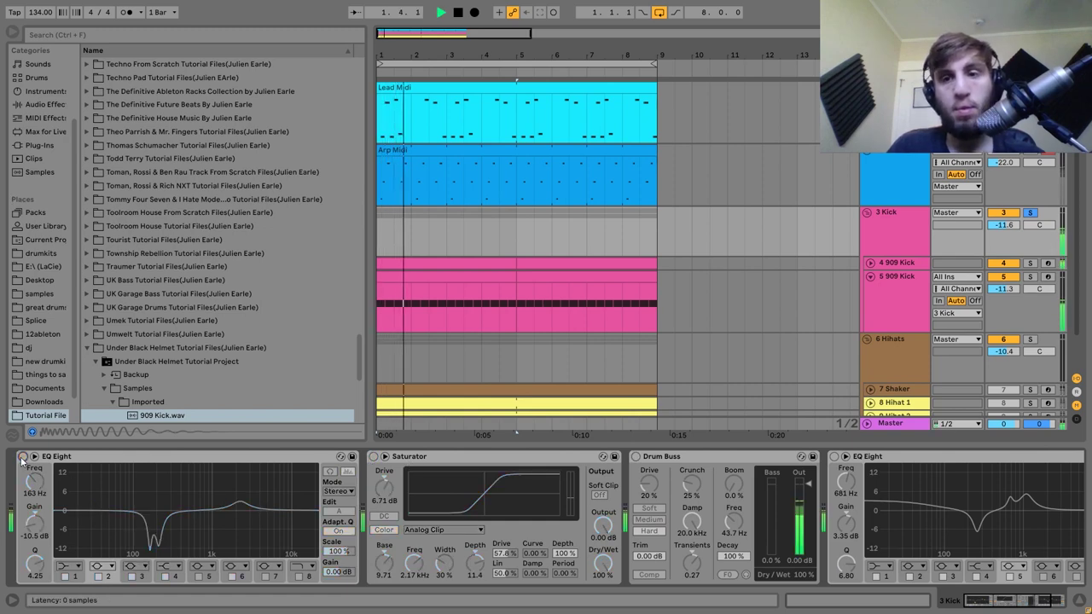
Switch the 3 Kick group's effects back on, play the group and select the high boost band in the first EQ Eight.
left_click(22, 457)
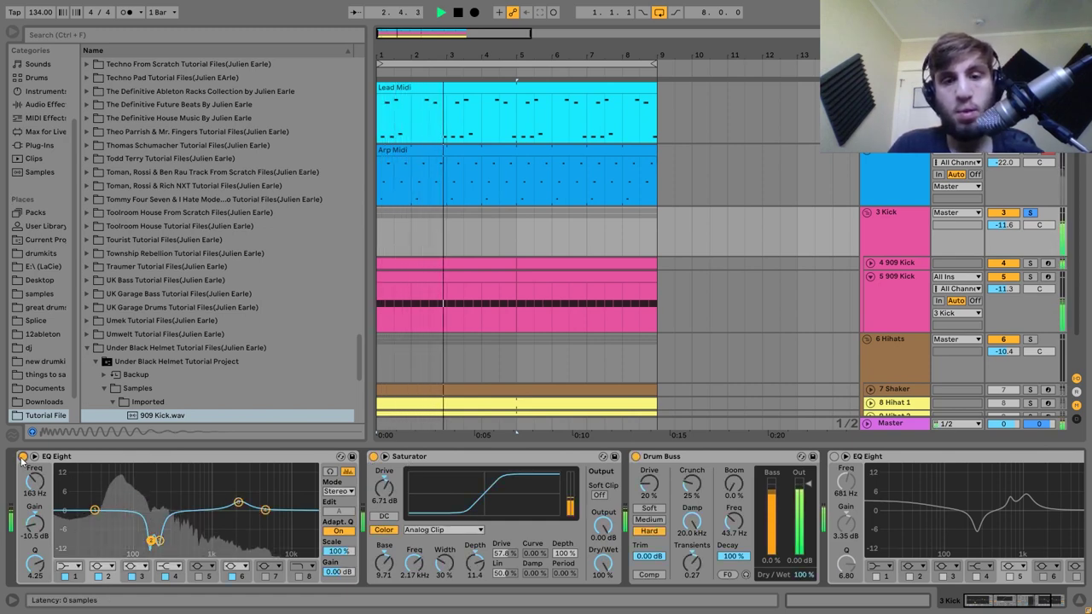
key("space")
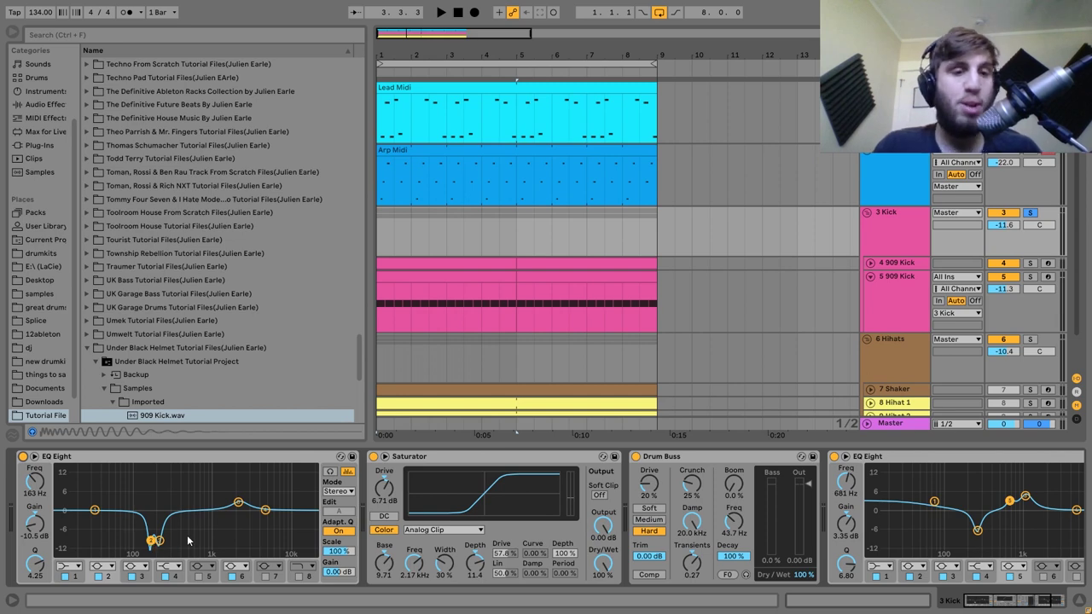
left_click(239, 504)
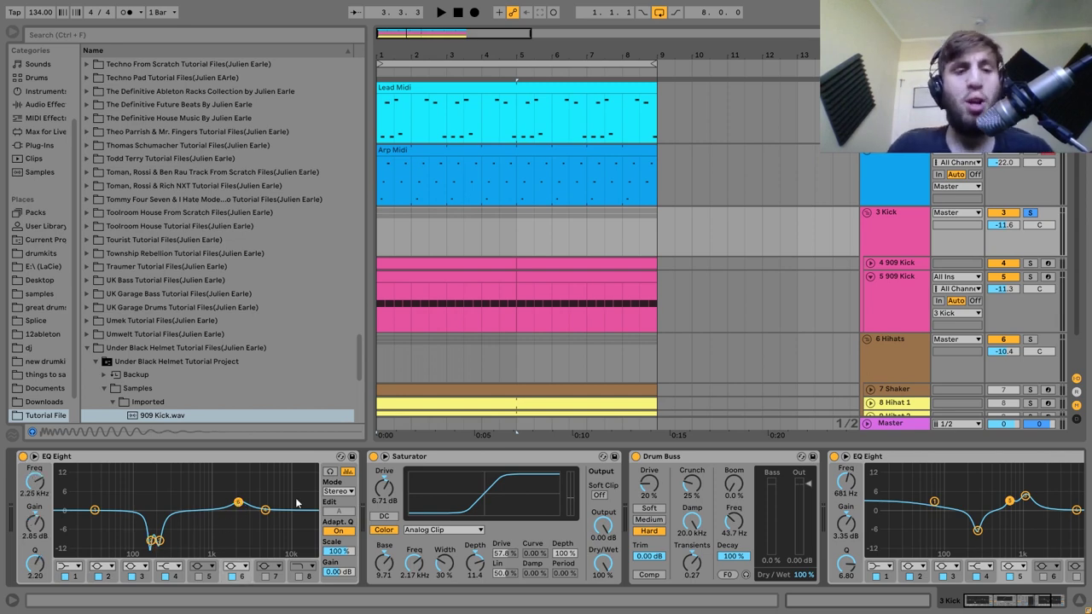
key("space")
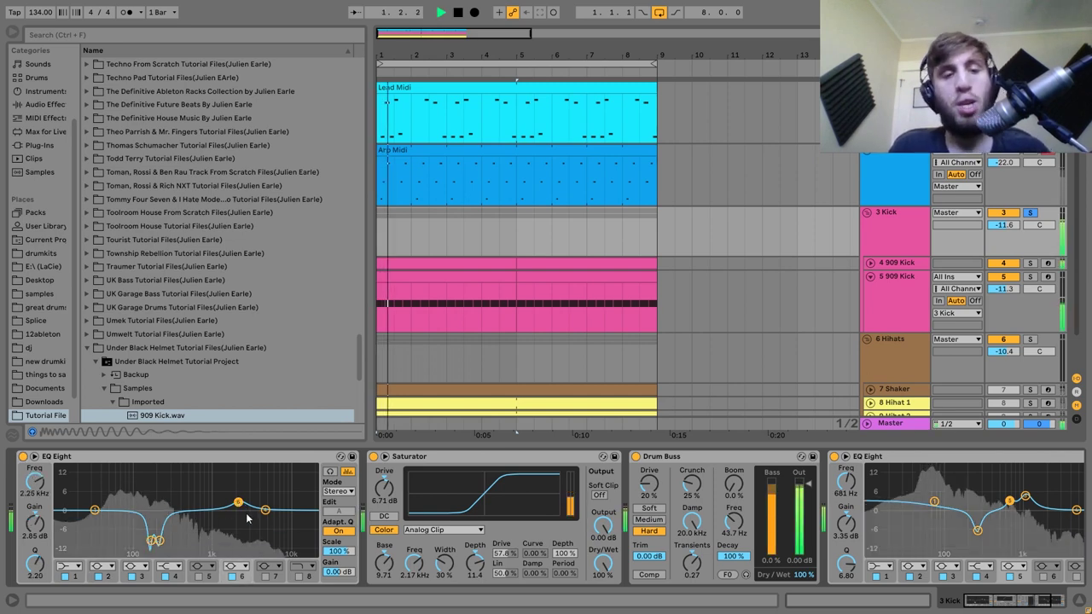
Review the kick group's Saturator and Drum Buss in turn and play the group.
scroll(247, 516, "right", 5)
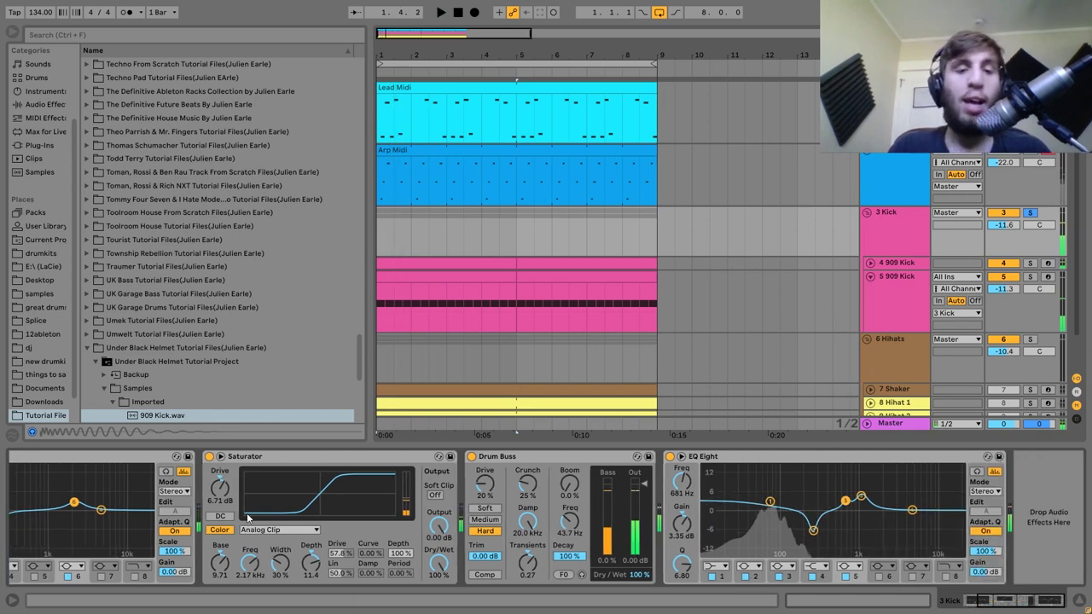
left_click(249, 466)
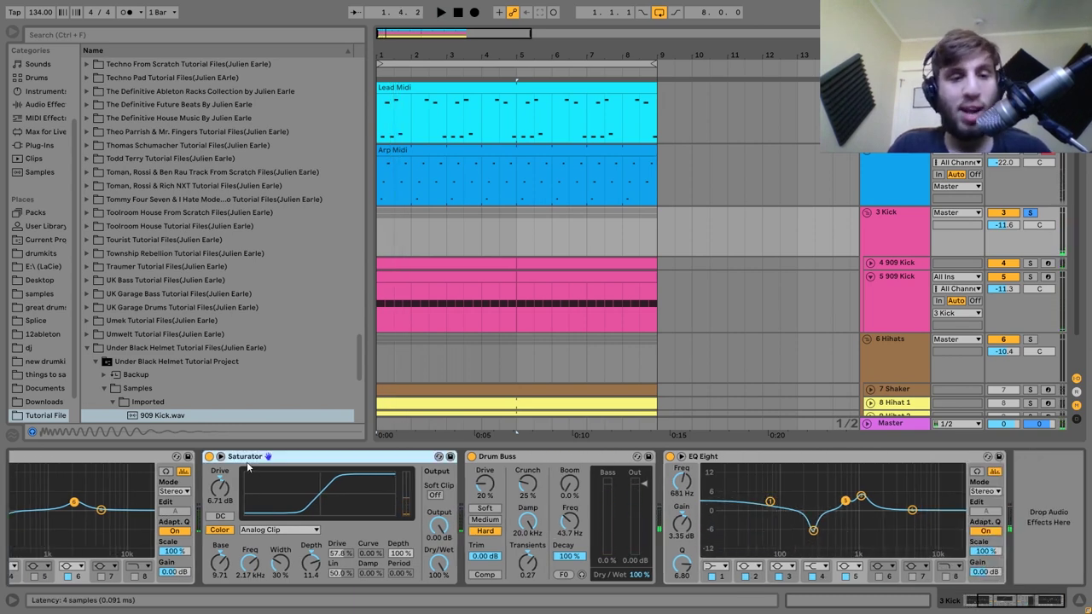
left_click(503, 464)
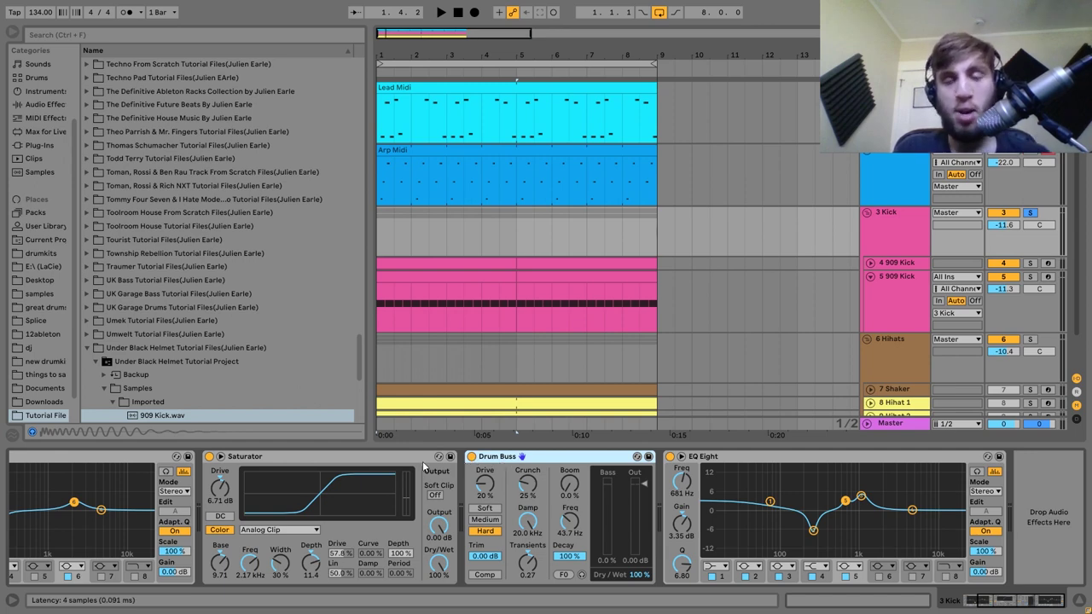
key("space")
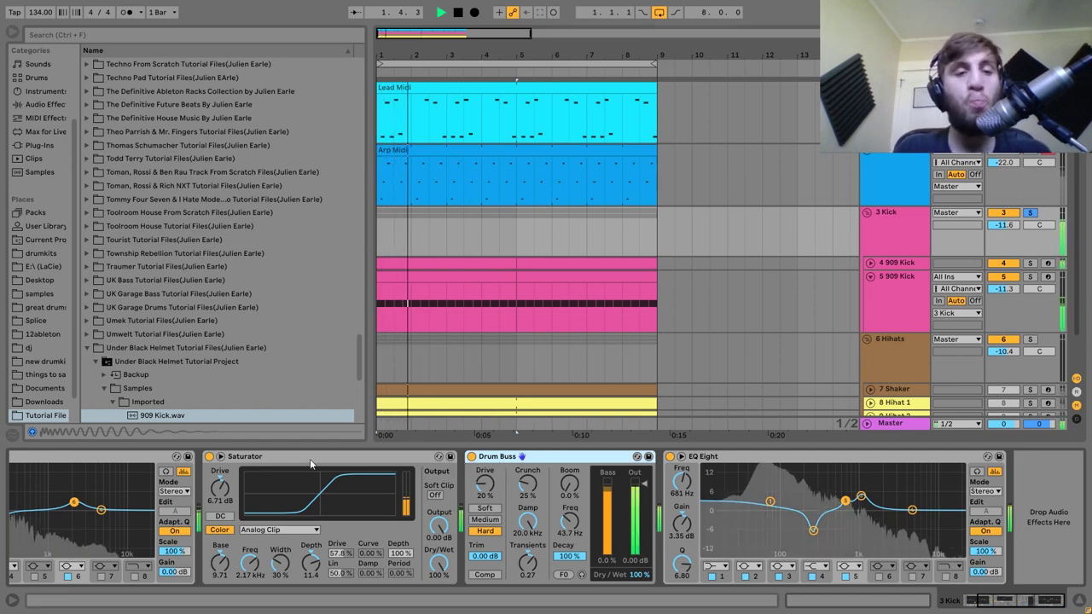
key("space")
Play the kick group with the Drum Buss bypassed, toggling the Saturator off and on first, and switch the Drum Buss back on.
left_click(471, 457)
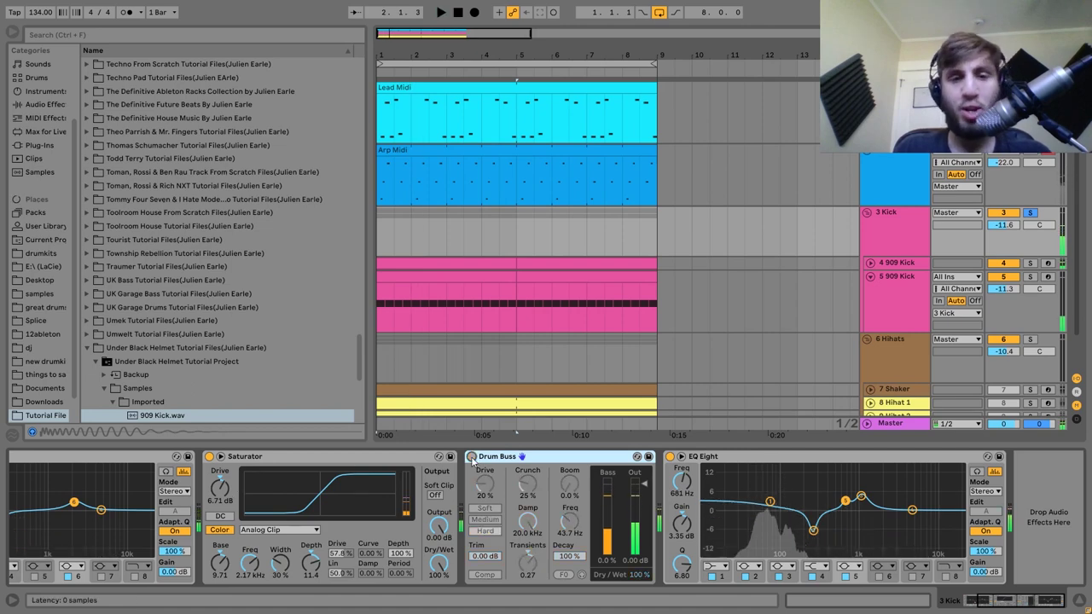
left_click(209, 457)
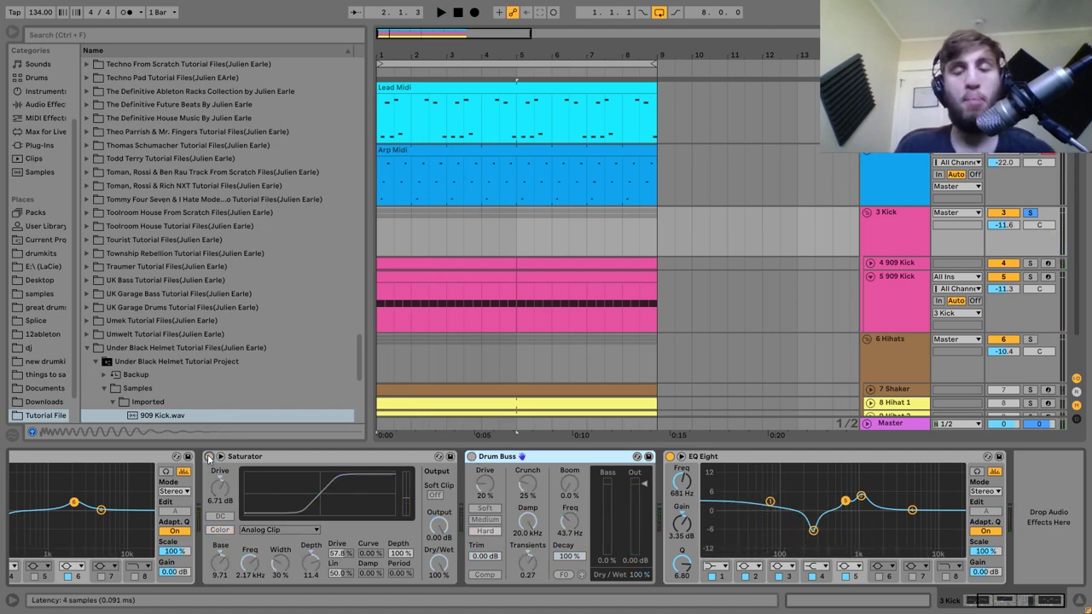
left_click(209, 457)
key("space")
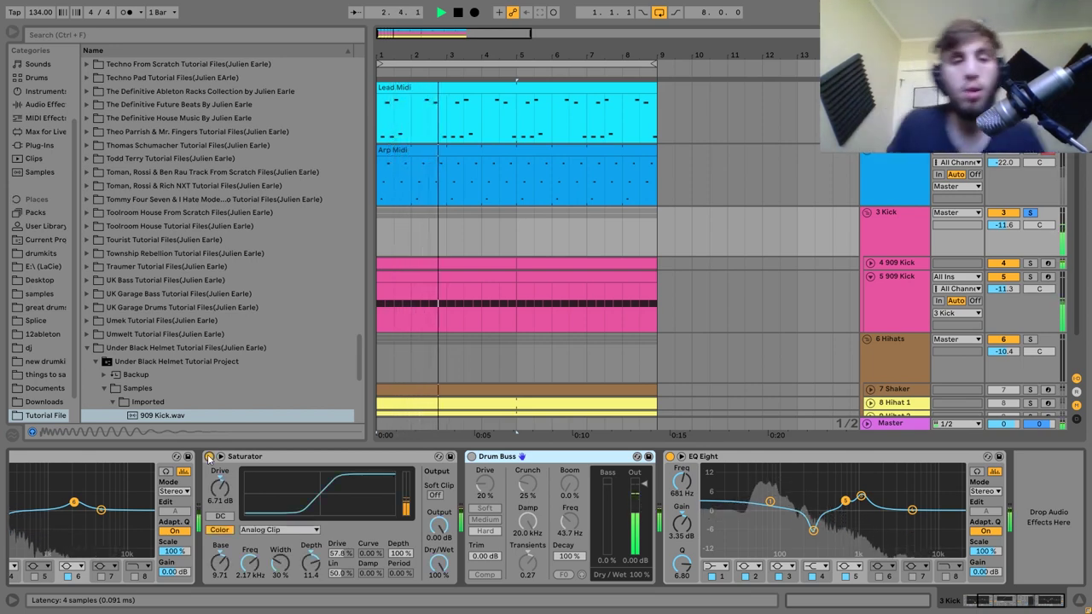
key("0")
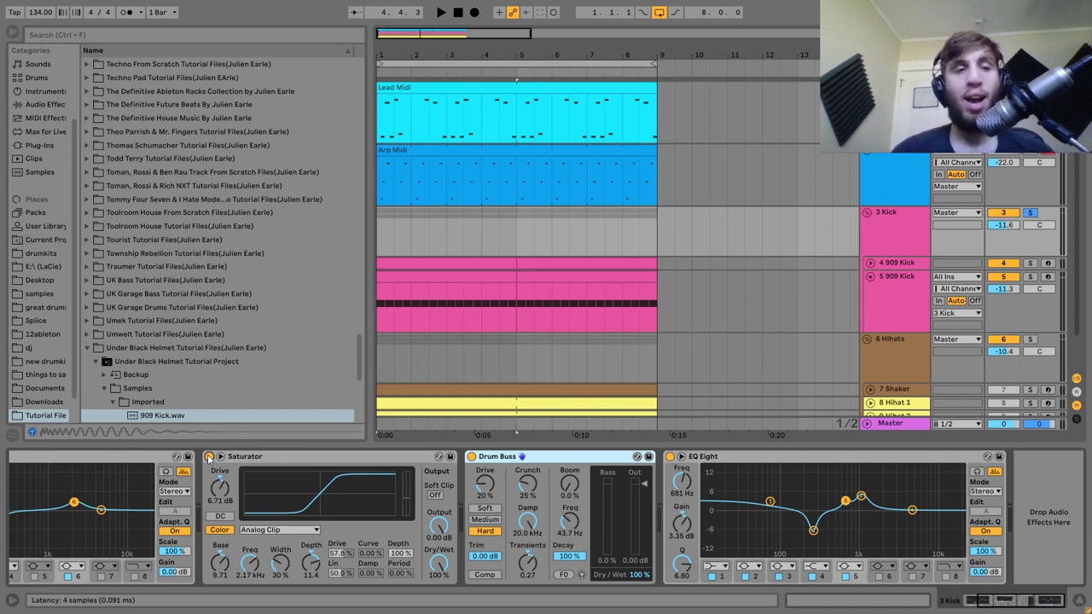
Play the kick group through the Drum Buss and examine its Hard distortion setting.
key("space")
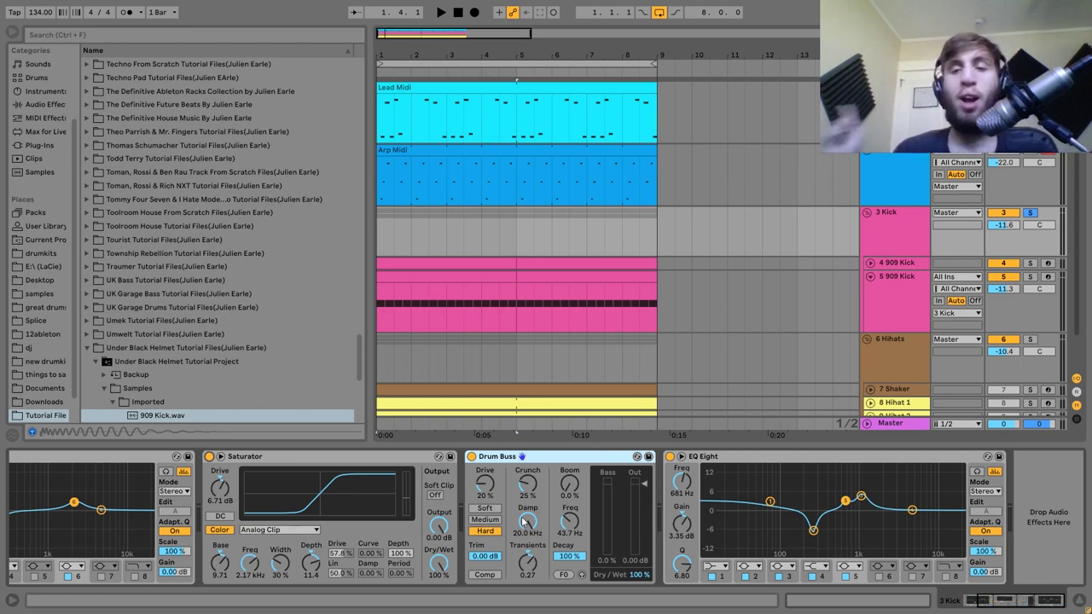
key("space")
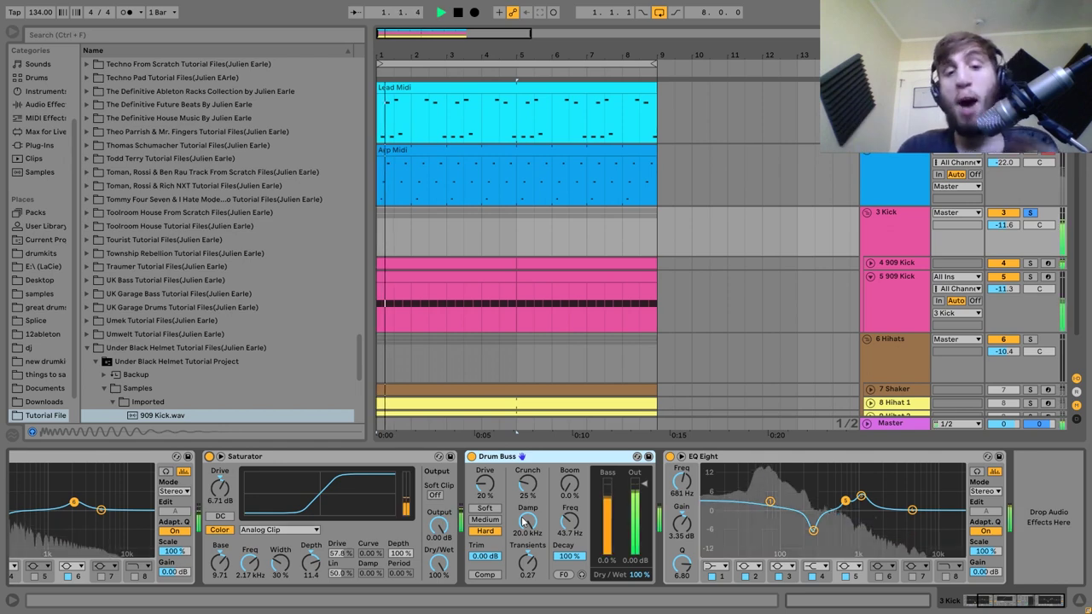
key("space")
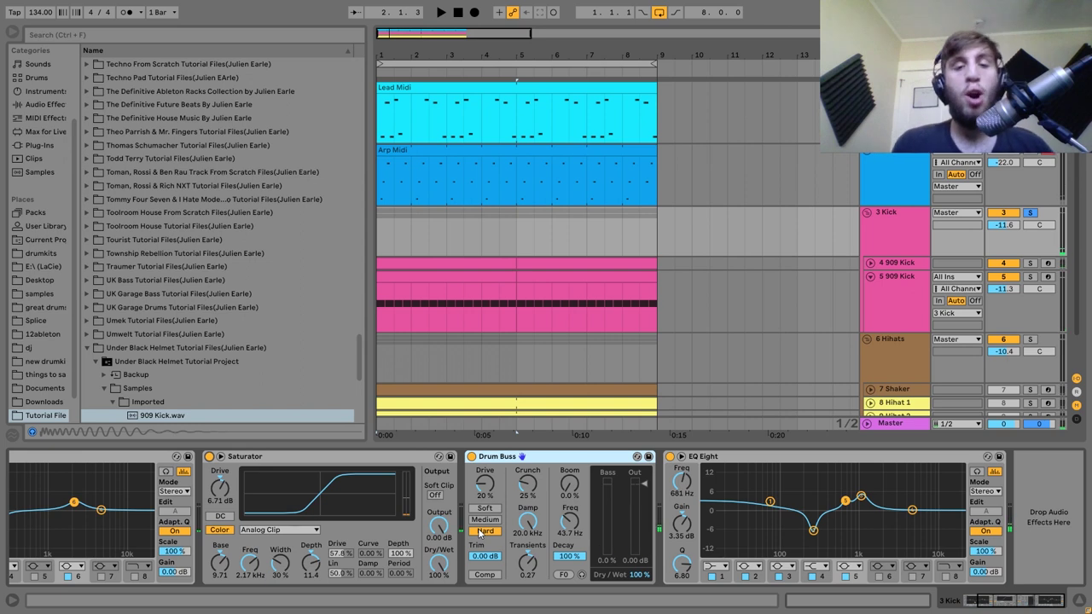
left_click(483, 531)
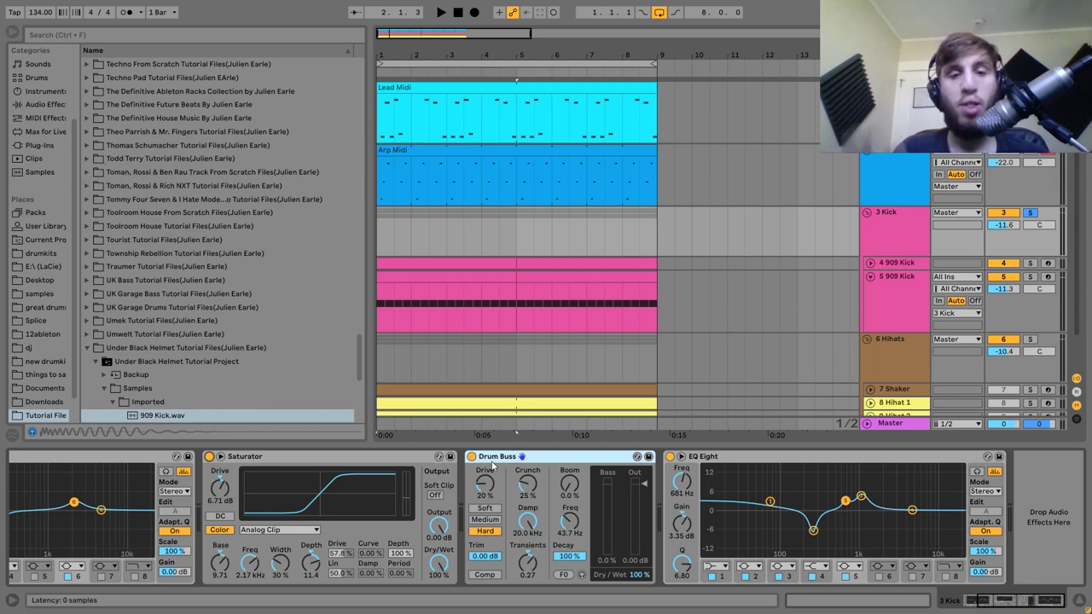
key("space")
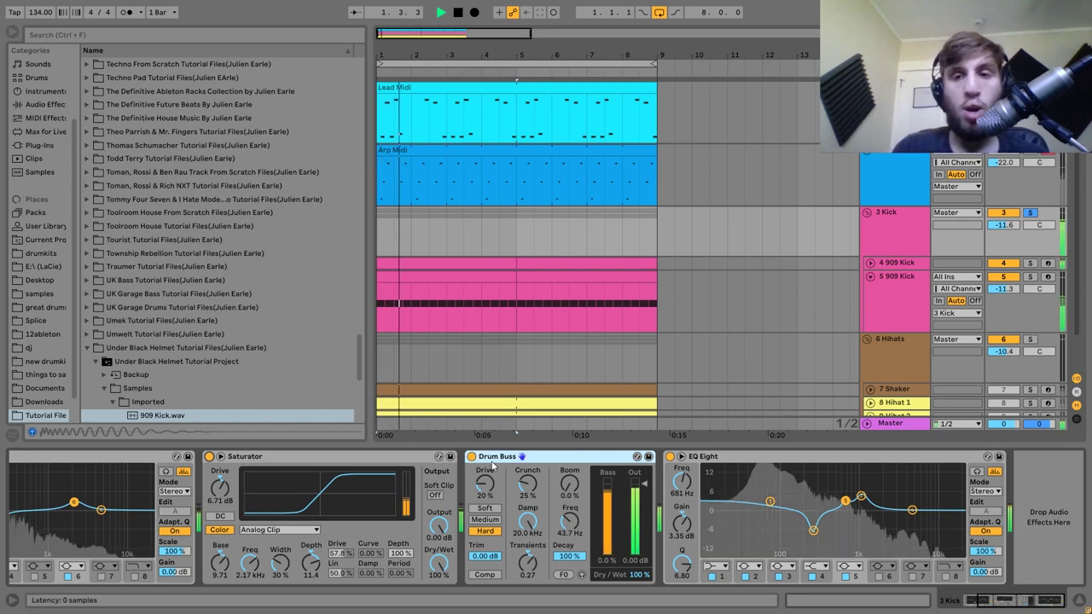
key("space")
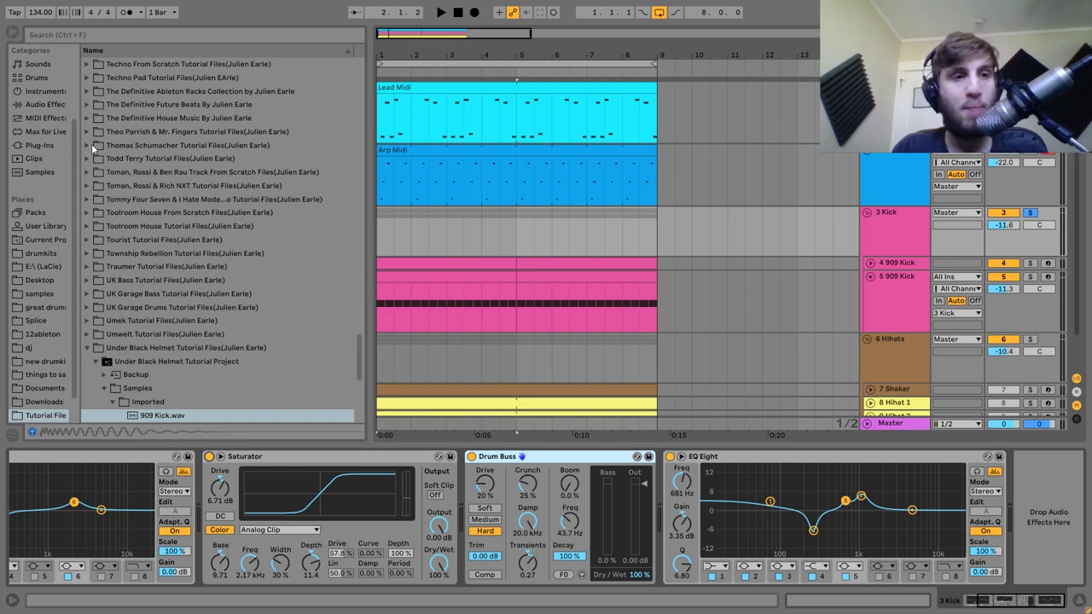
Add a Limiter at the end of the 3 Kick group's effect chain, switch it off and play the group.
left_click(46, 104)
scroll(190, 311, "down", 3)
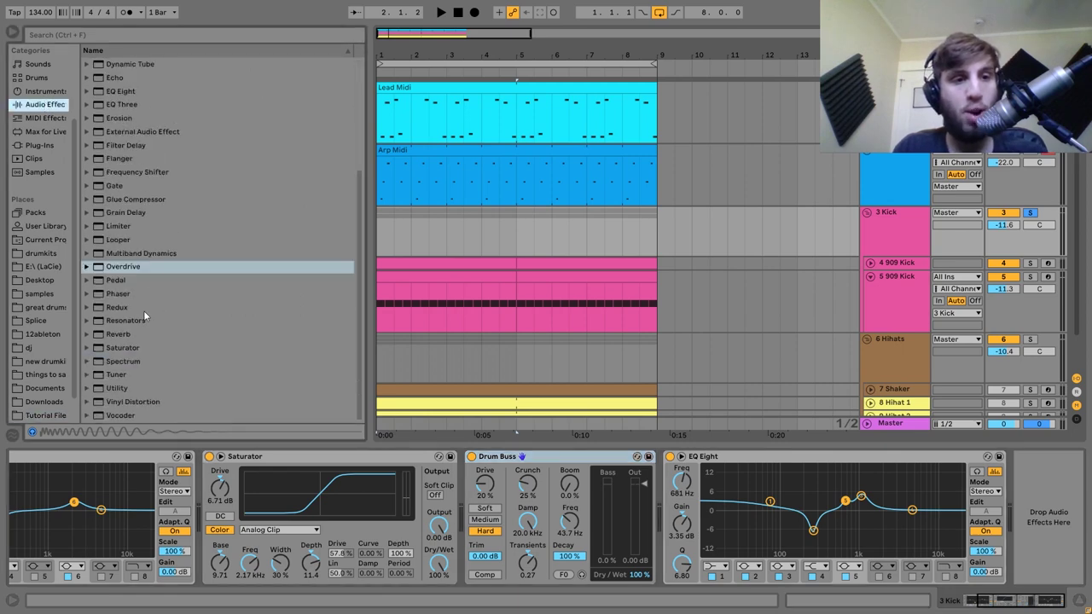
left_click(116, 226)
left_click_drag(115, 226, 1043, 480)
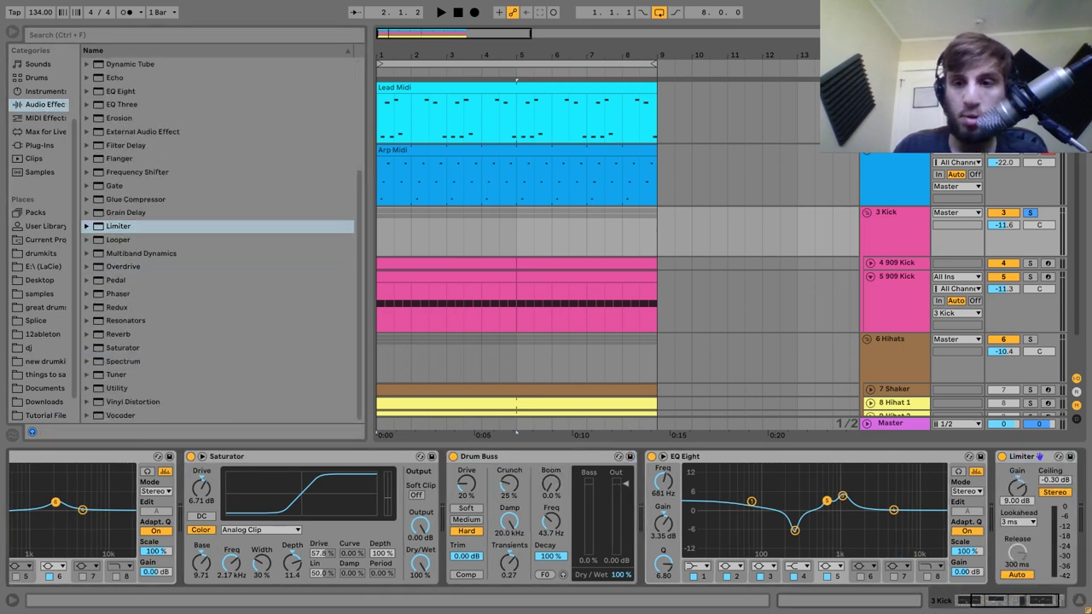
left_click(1001, 457)
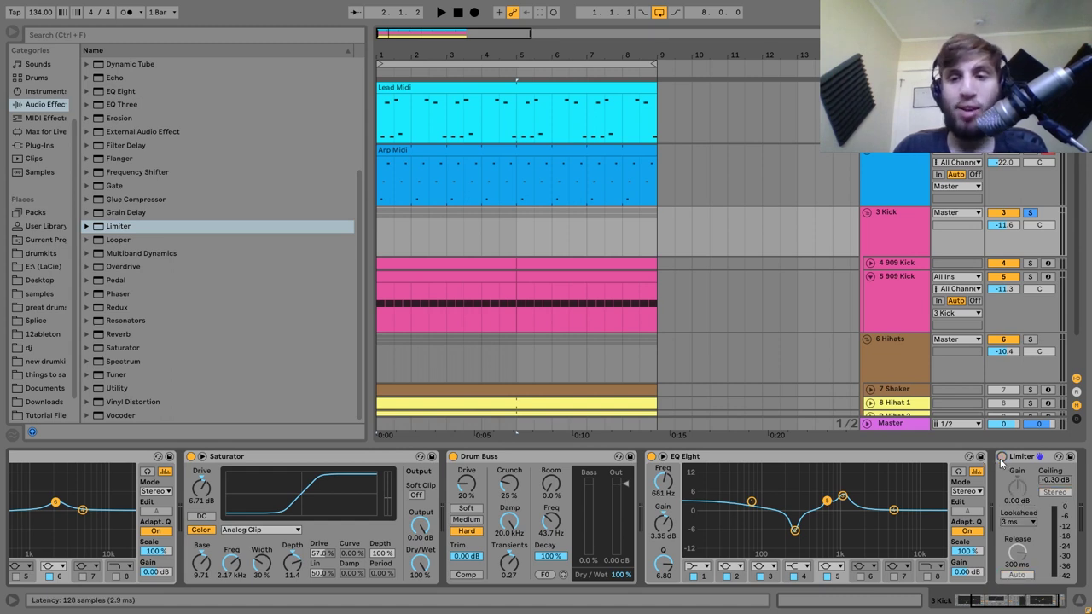
key("space")
Play the kick group with the Drum Buss distortion on Medium and the Limiter switched on at 6.50 dB gain.
left_click(467, 531)
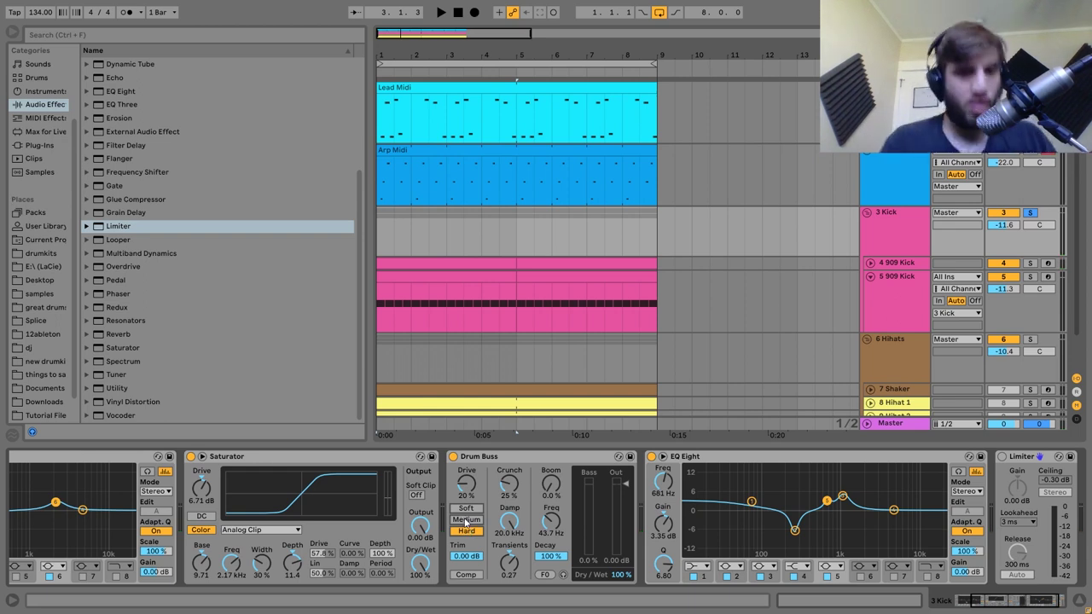
left_click(1002, 456)
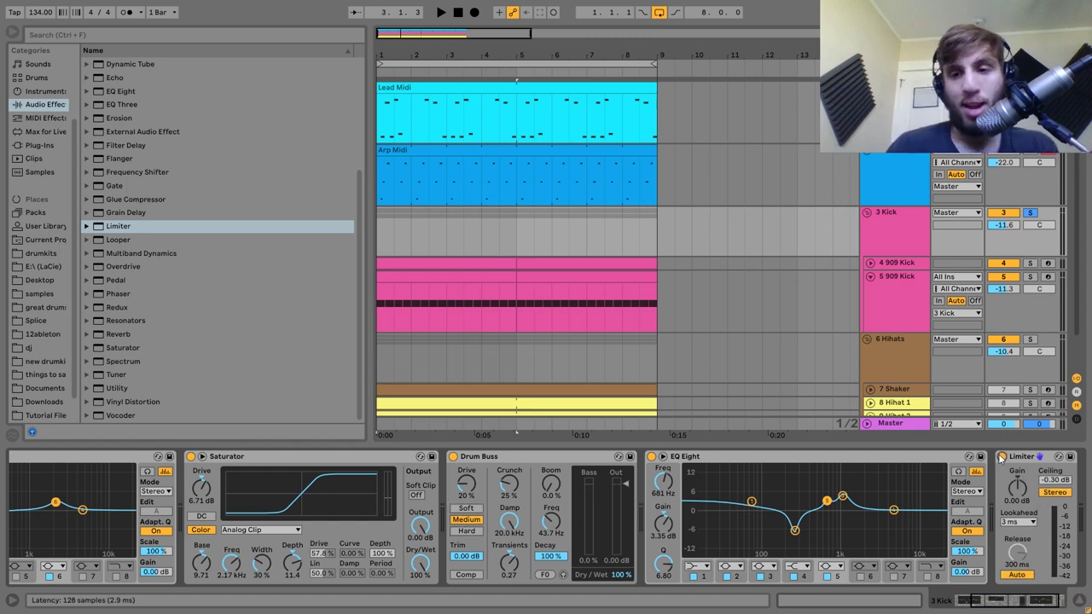
key("space")
left_click_drag(1029, 509, 1017, 482)
key("space")
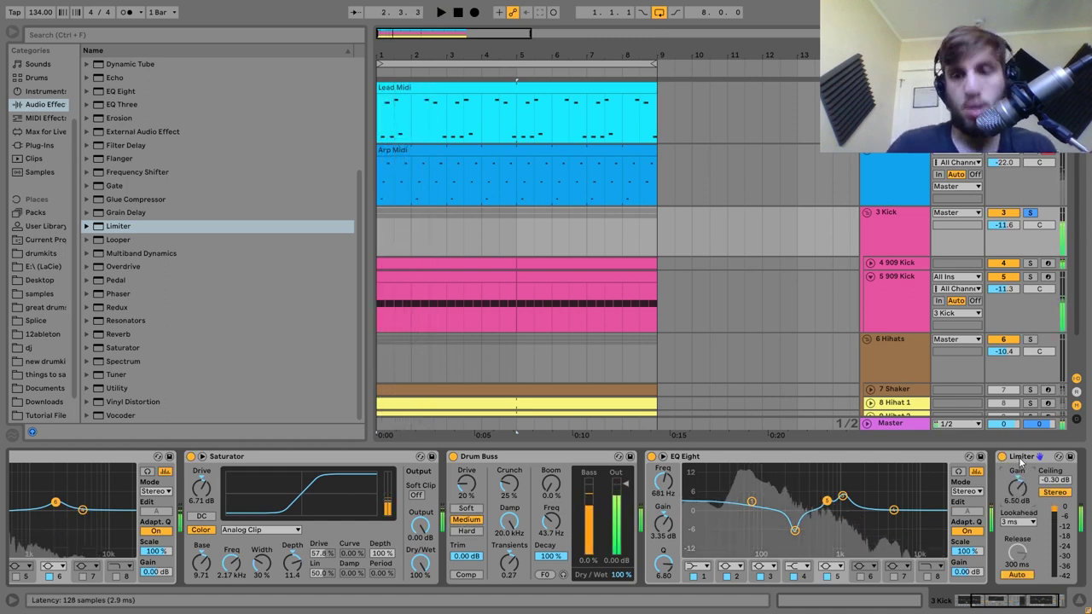
Remove the Limiter from the kick group and set the Drum Buss distortion back to Hard during playback.
key("Delete")
left_click(466, 532)
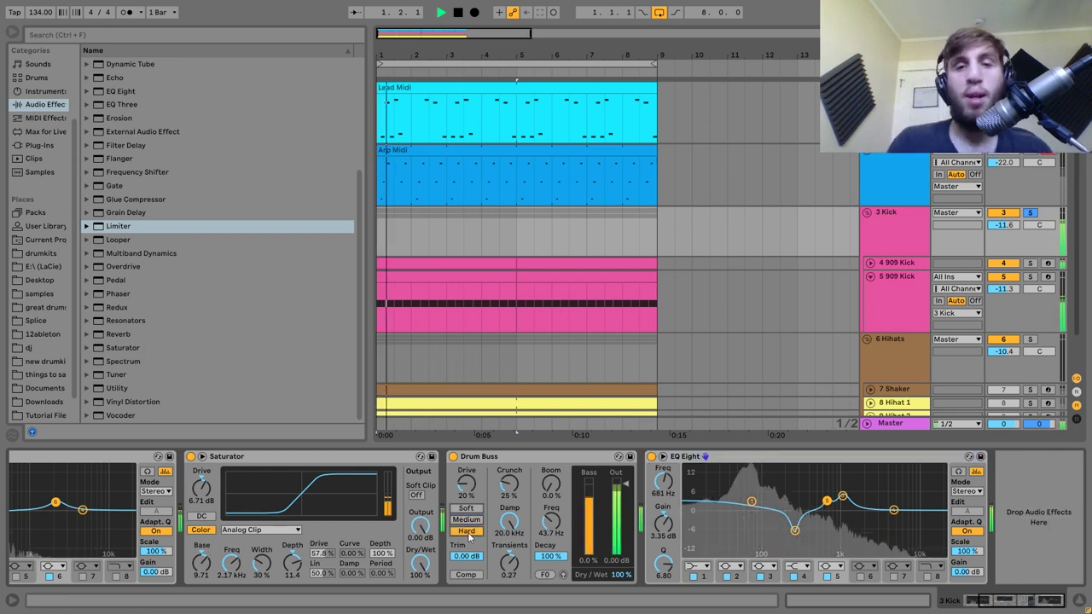
key("space")
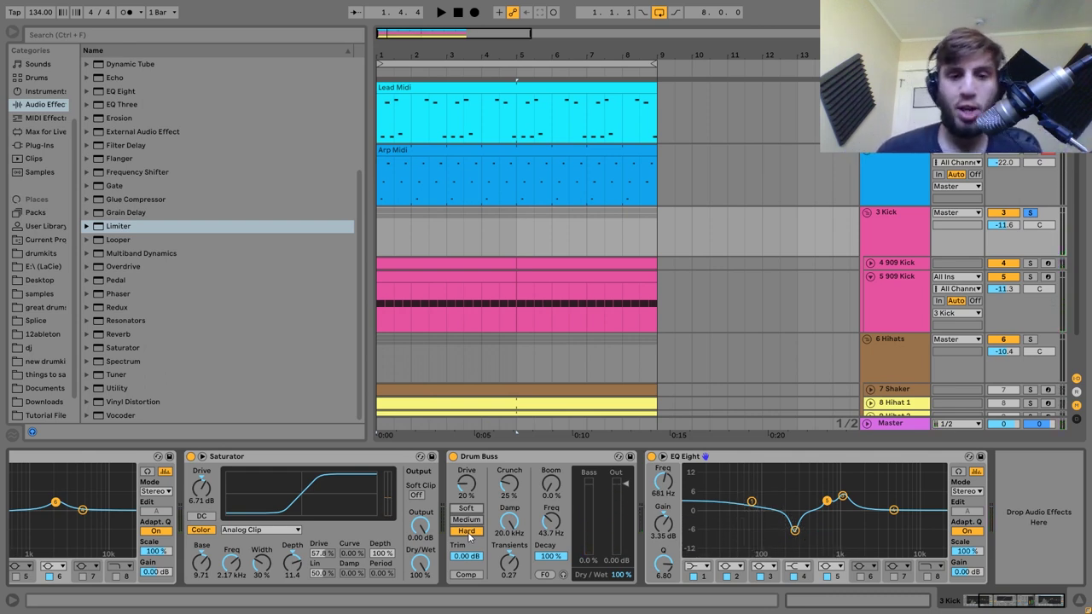
Play the kick group several times to examine the Drum Buss's Hard distortion and its Transients setting.
key("space")
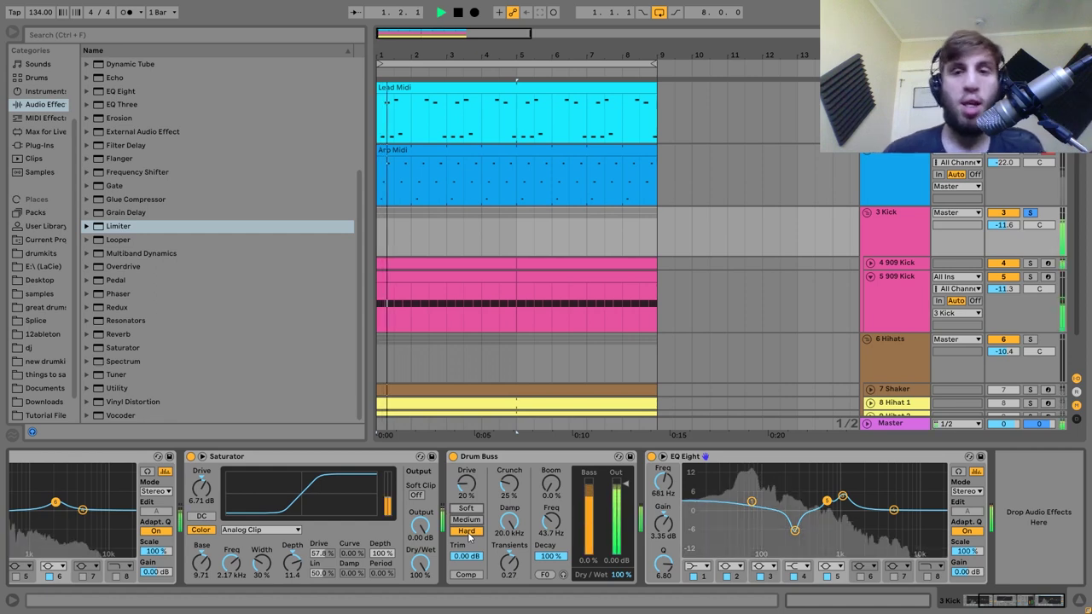
key("space")
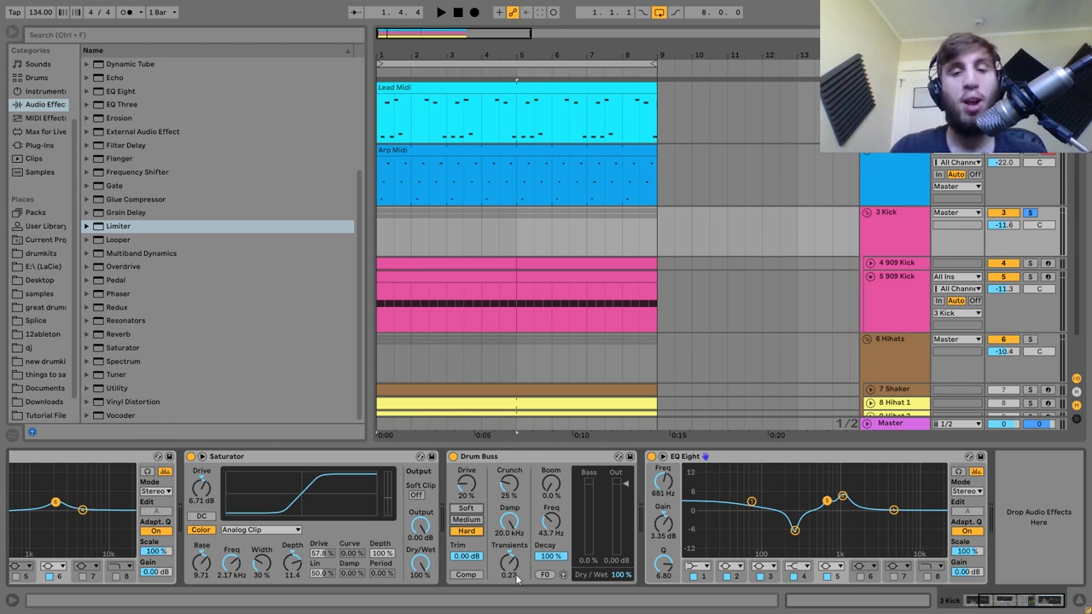
key("space")
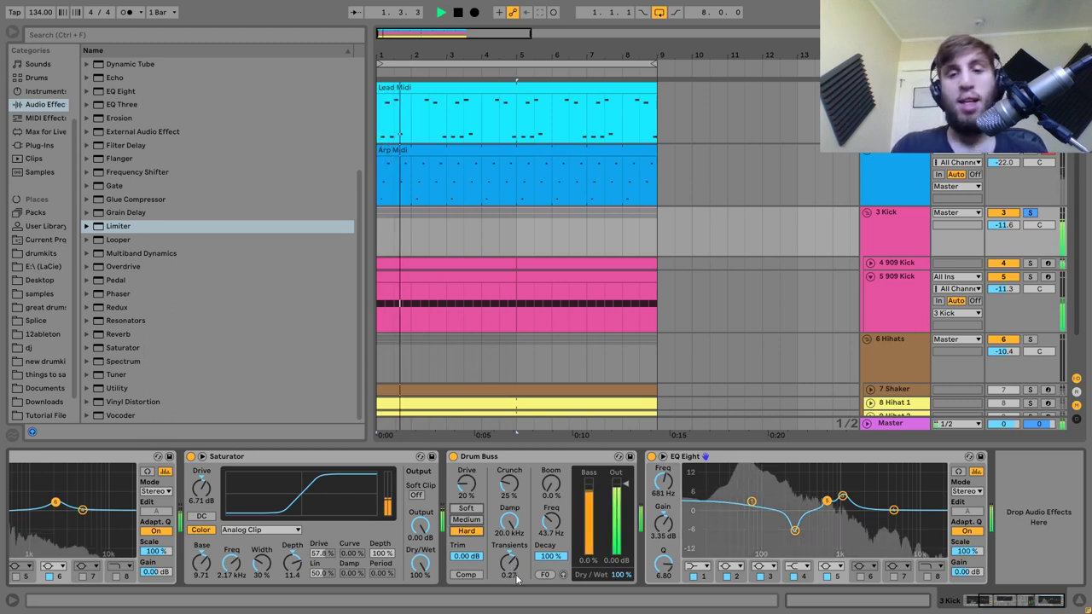
key("space")
key("space")
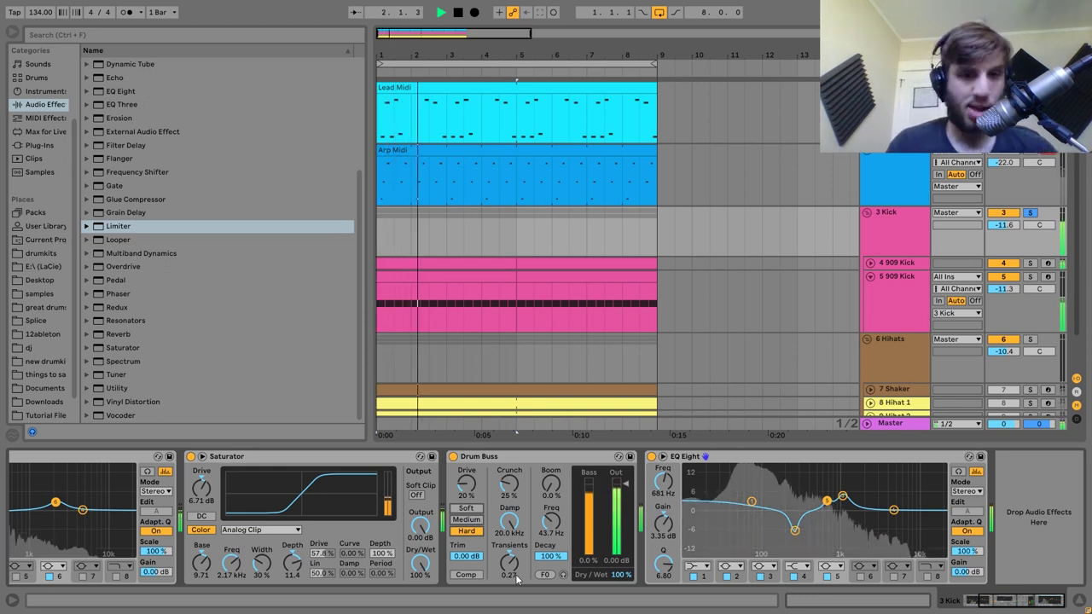
key("space")
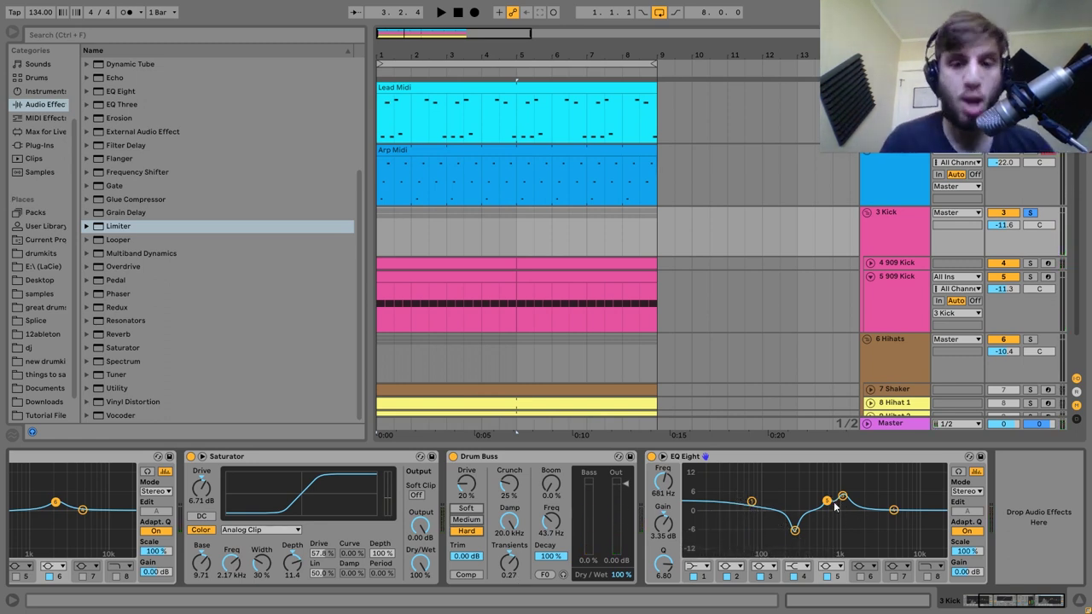
Compare the kick group's playback with the last EQ Eight switched off and on again.
left_click(653, 456)
key("space")
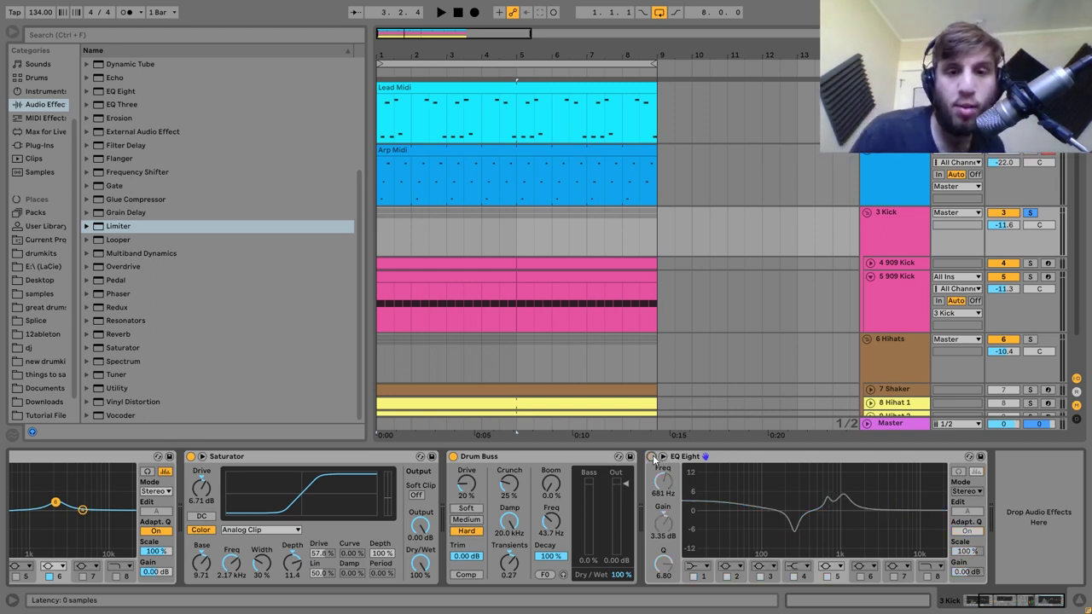
left_click(653, 457)
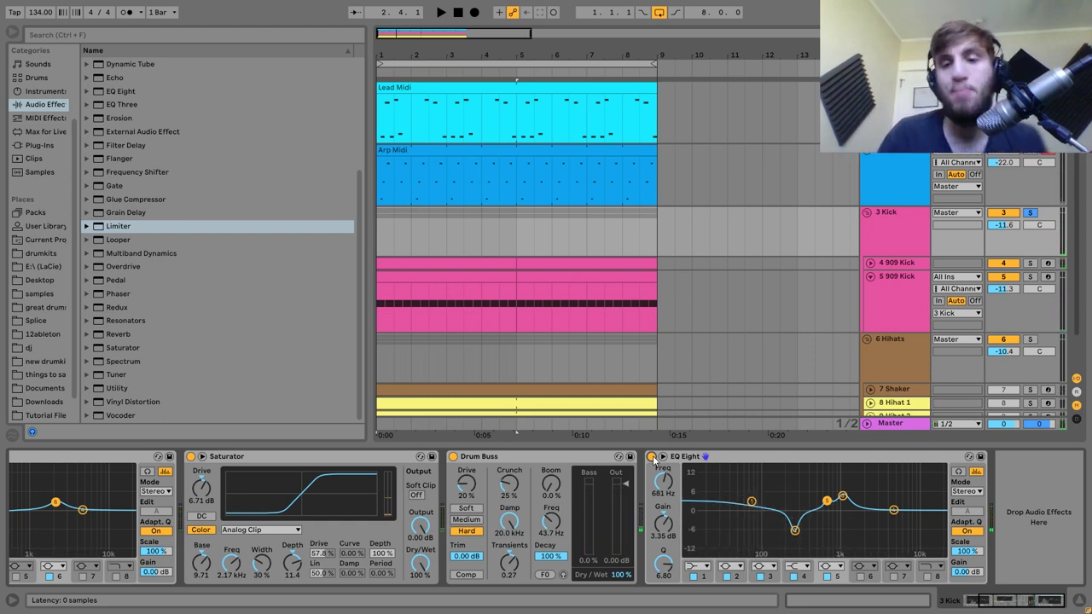
key("space")
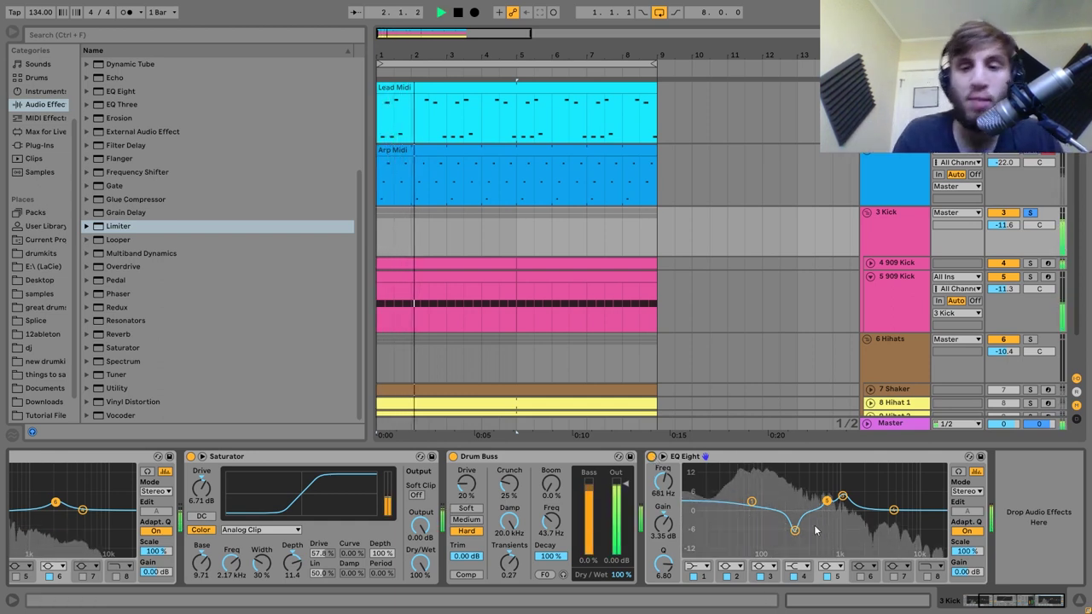
key("space")
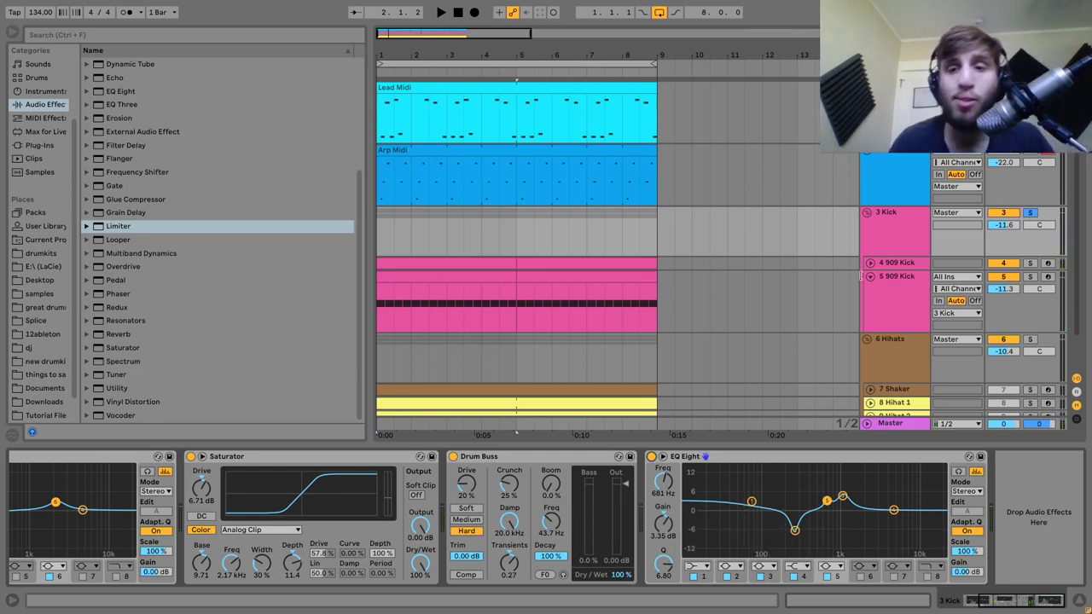
Solo the 7 Shaker track in the 6 Hihats group, unfold it and play its pattern with the Shaker sample shown.
scroll(860, 276, "down", 2)
left_click(902, 321)
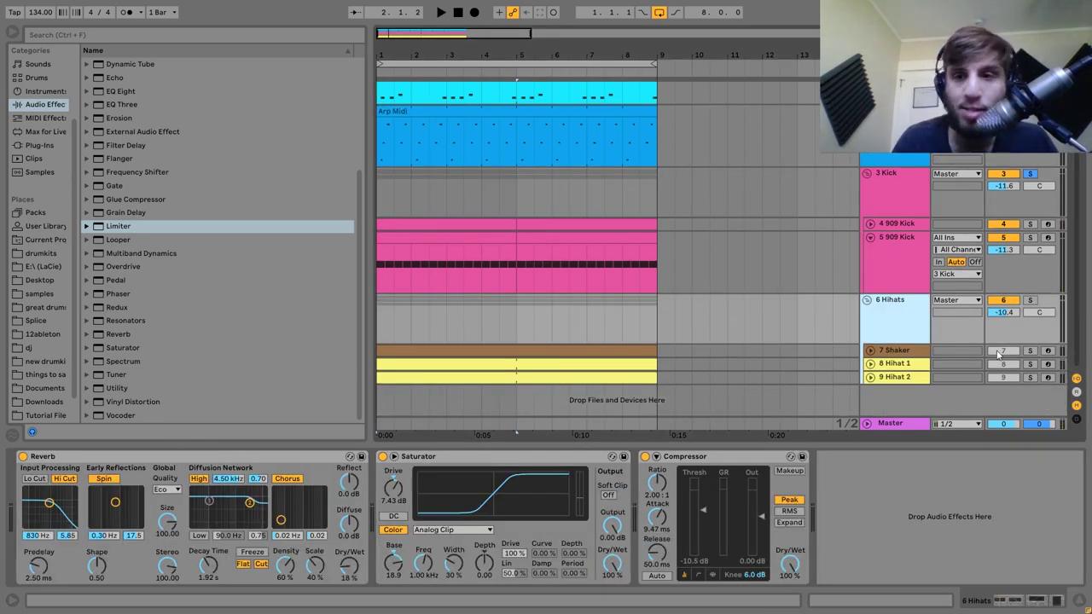
left_click(1030, 350)
left_click(907, 355)
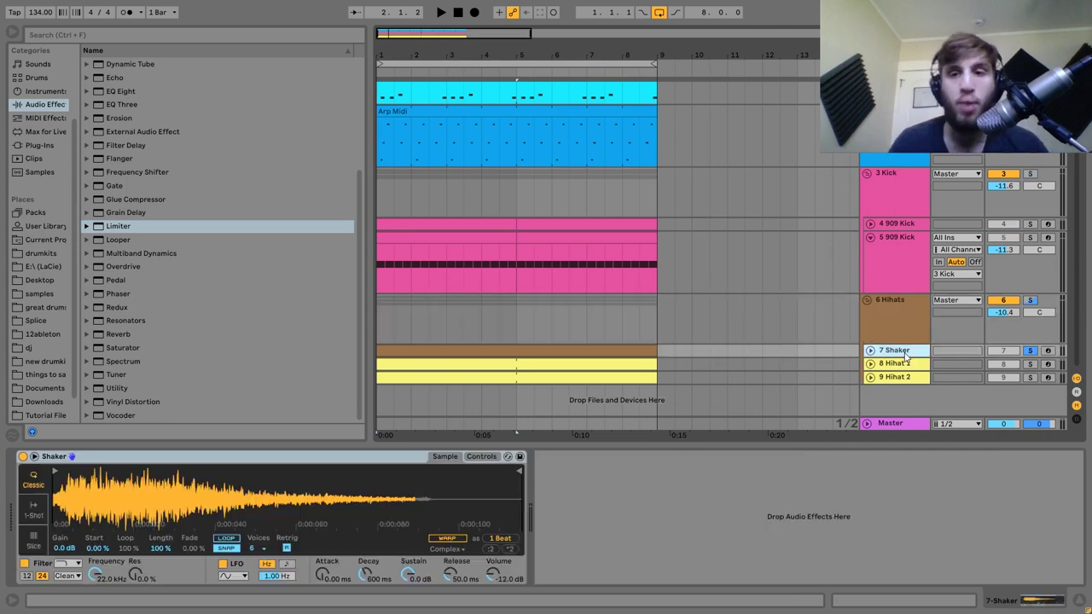
left_click(870, 351)
key("space")
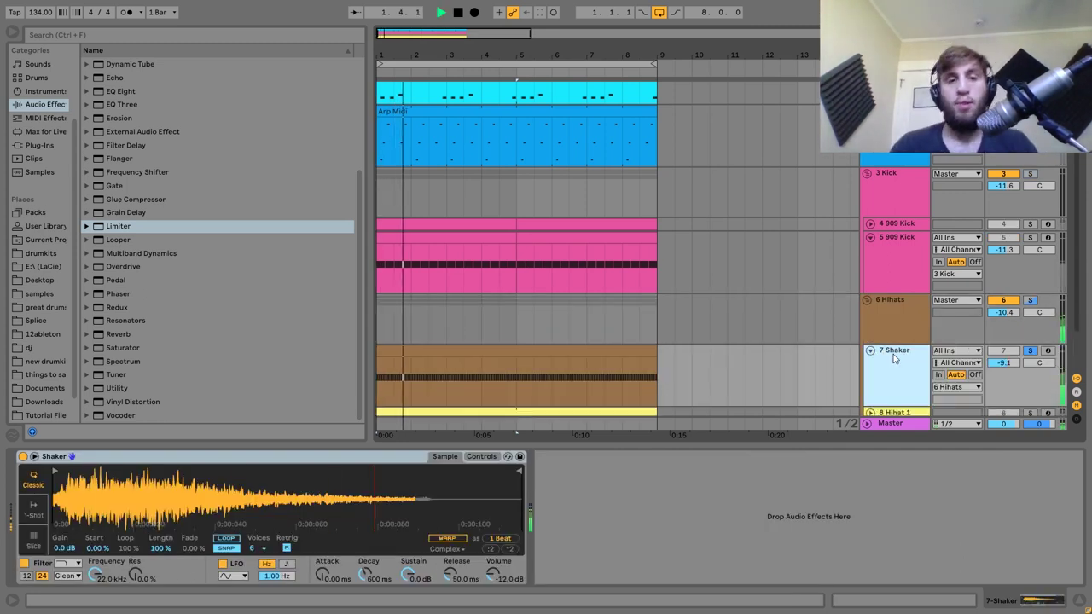
key("space")
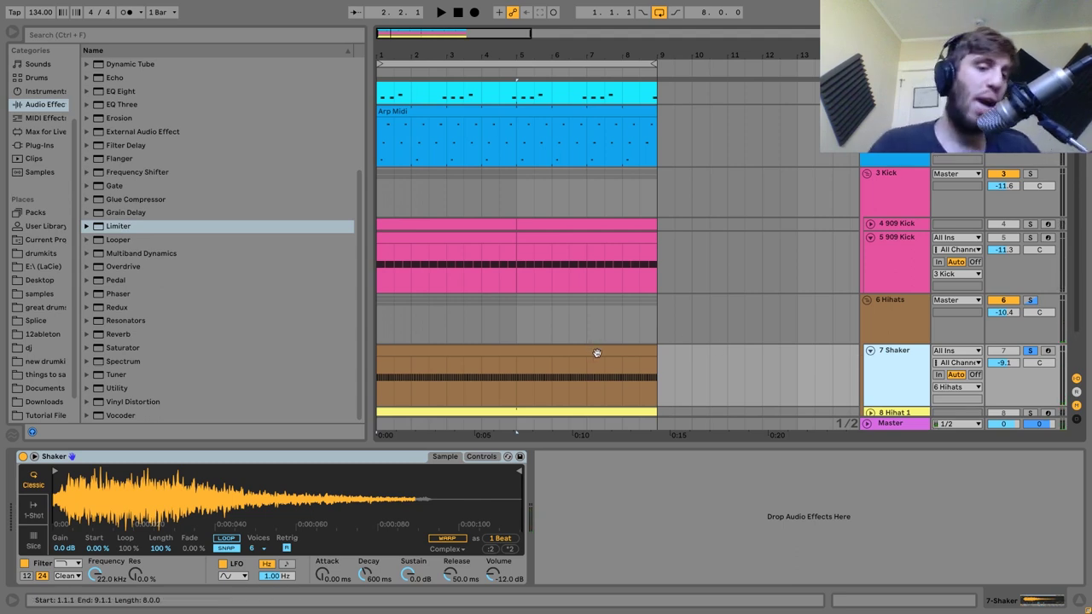
key("space")
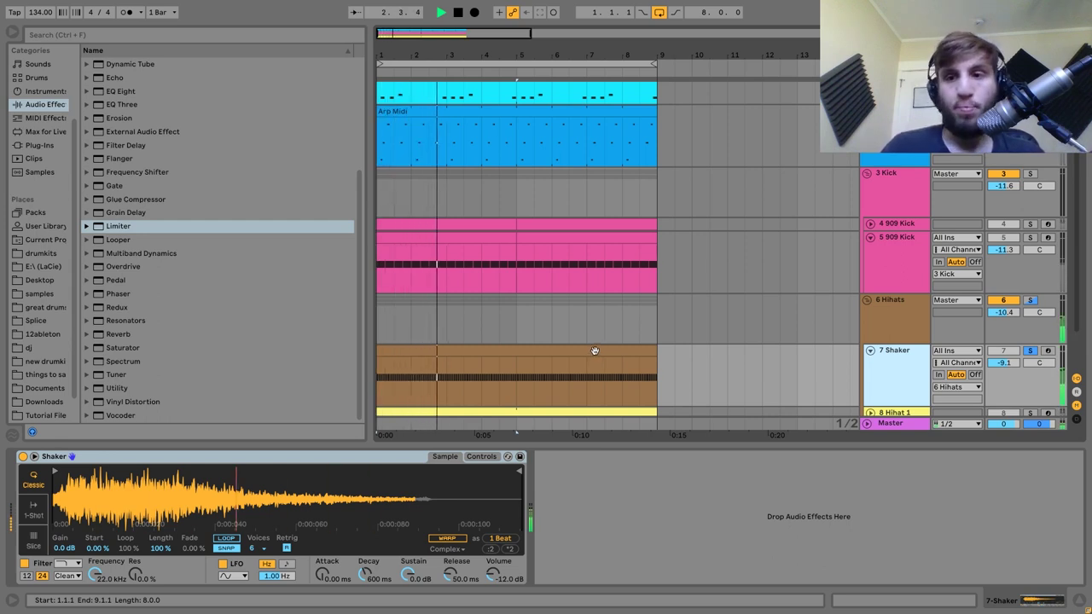
key("space")
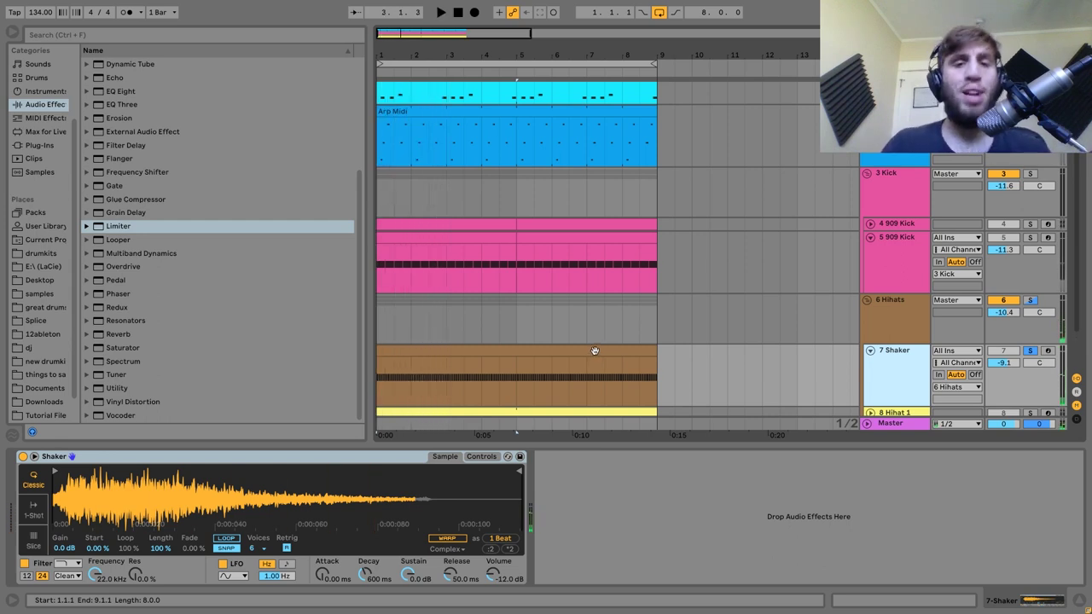
Open the Shaker MIDI clip and examine its C3 notes and velocities up close during playback.
double_click(595, 350)
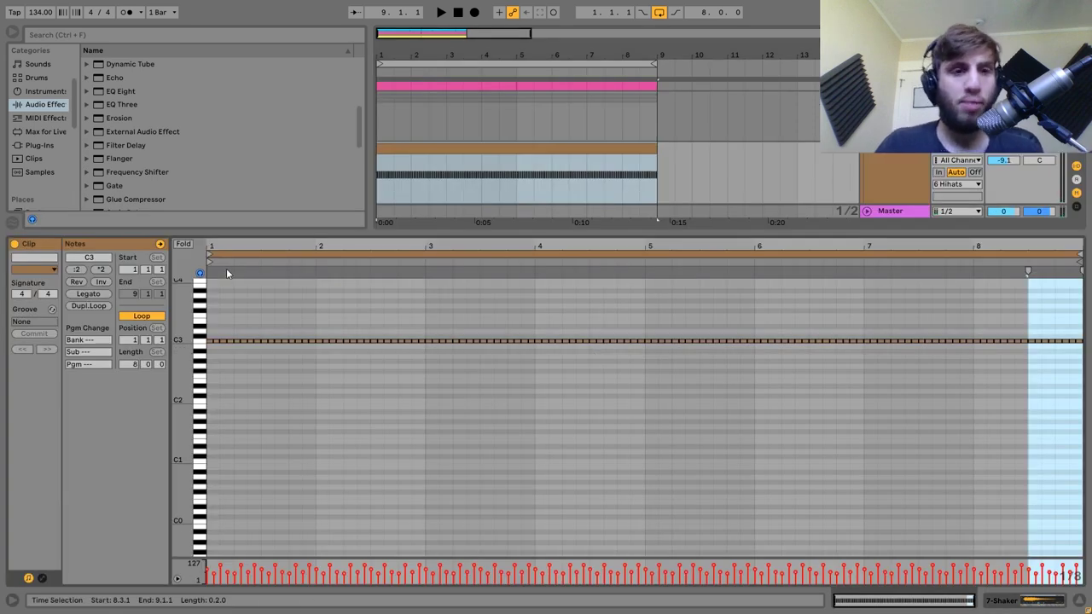
left_click_drag(226, 267, 226, 358)
key("space")
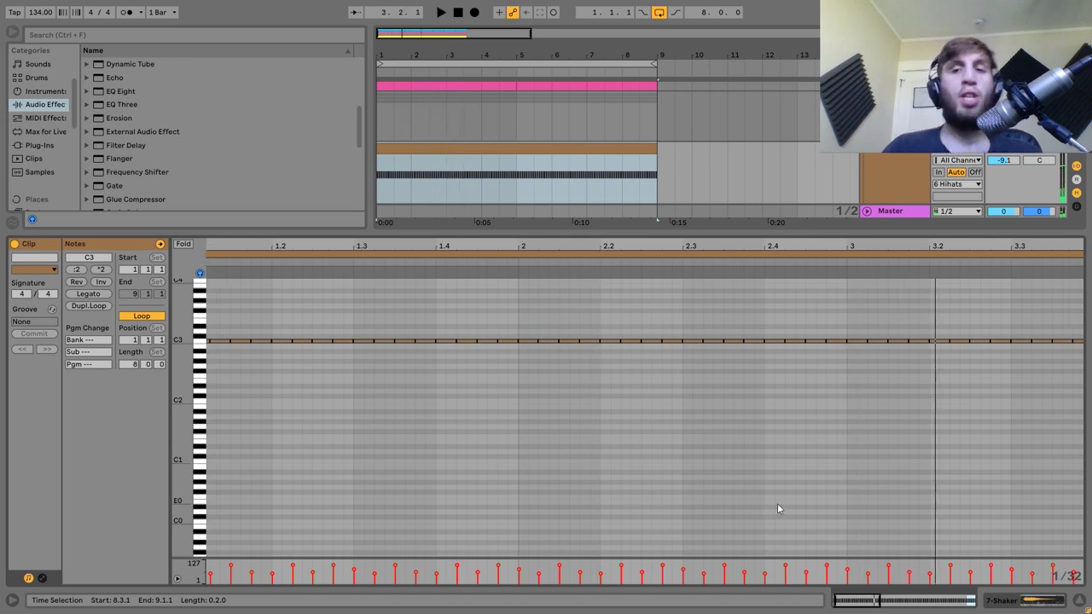
Return to the Shaker's sample device, unsolo the 7 Shaker track and play it within the full mix.
left_click(915, 166)
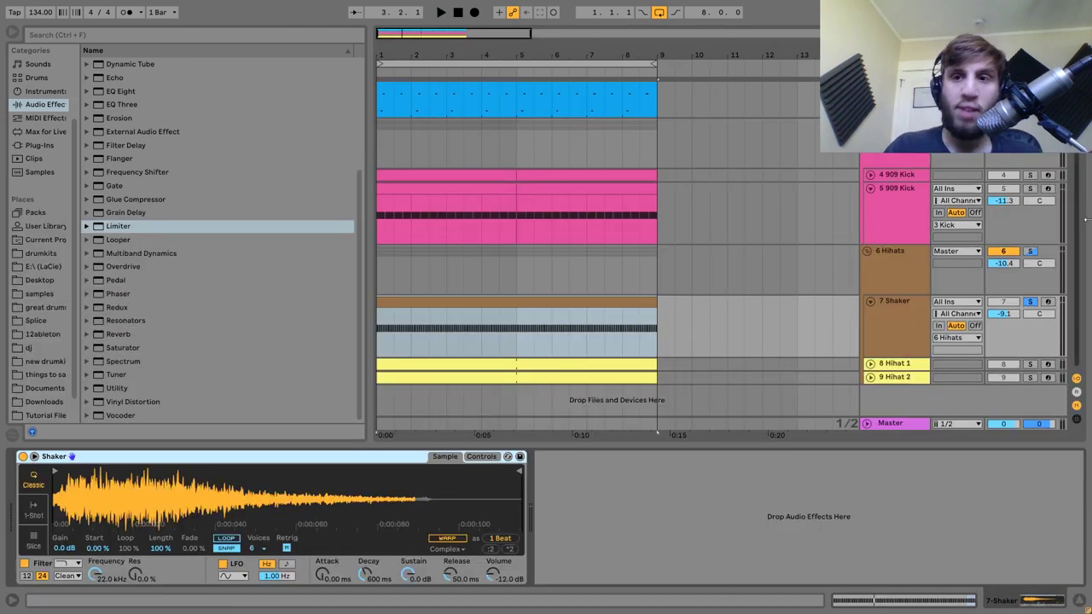
key("space")
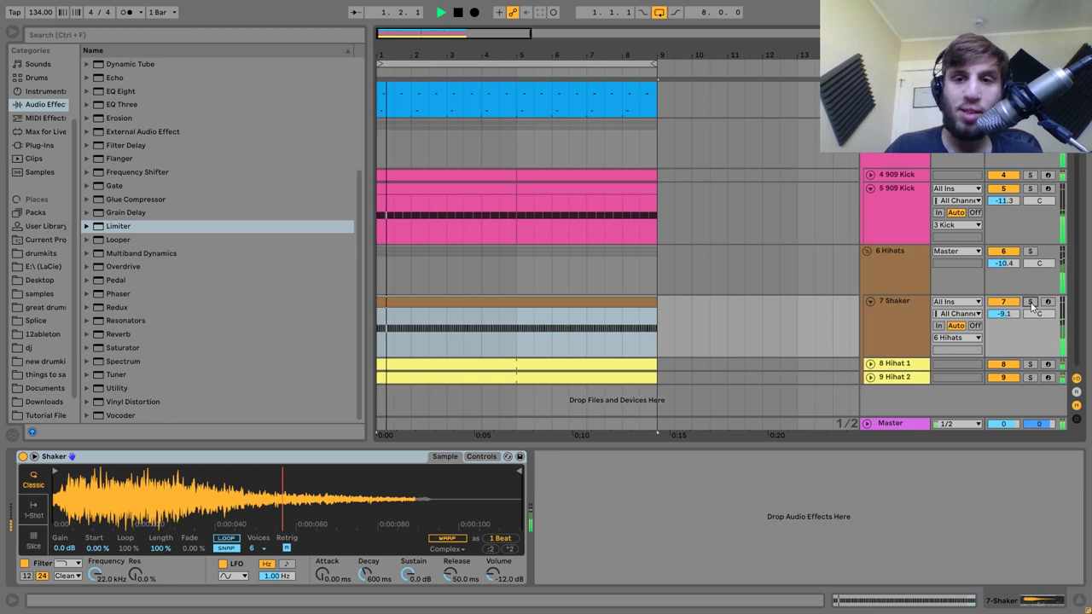
left_click(894, 308)
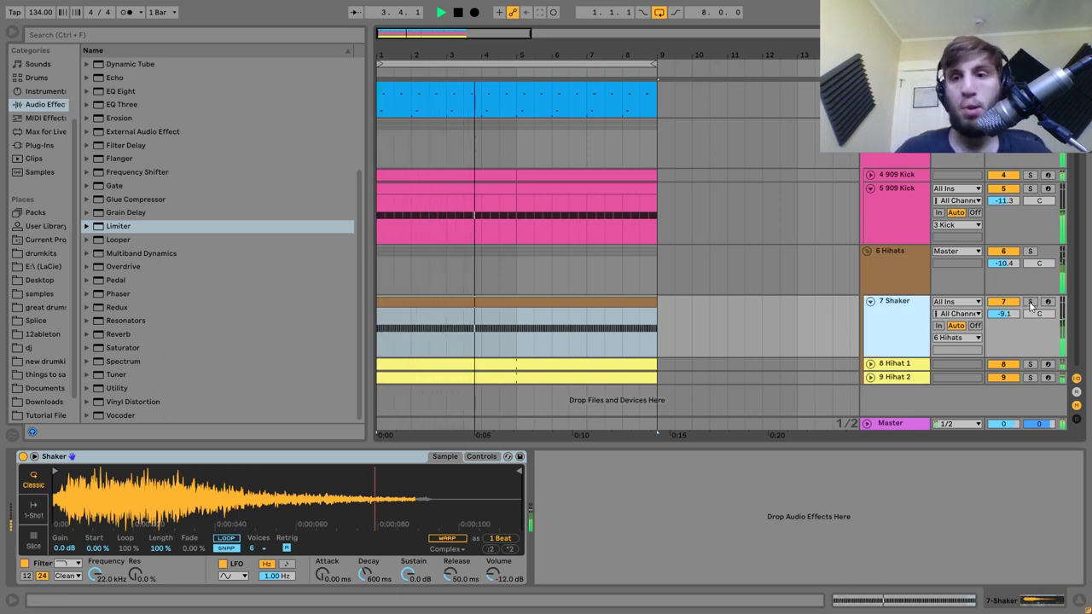
key("space")
Solo 8 Hihat 1 and 9 Hihat 2 together, unfold both tracks and play them.
left_click(1029, 363)
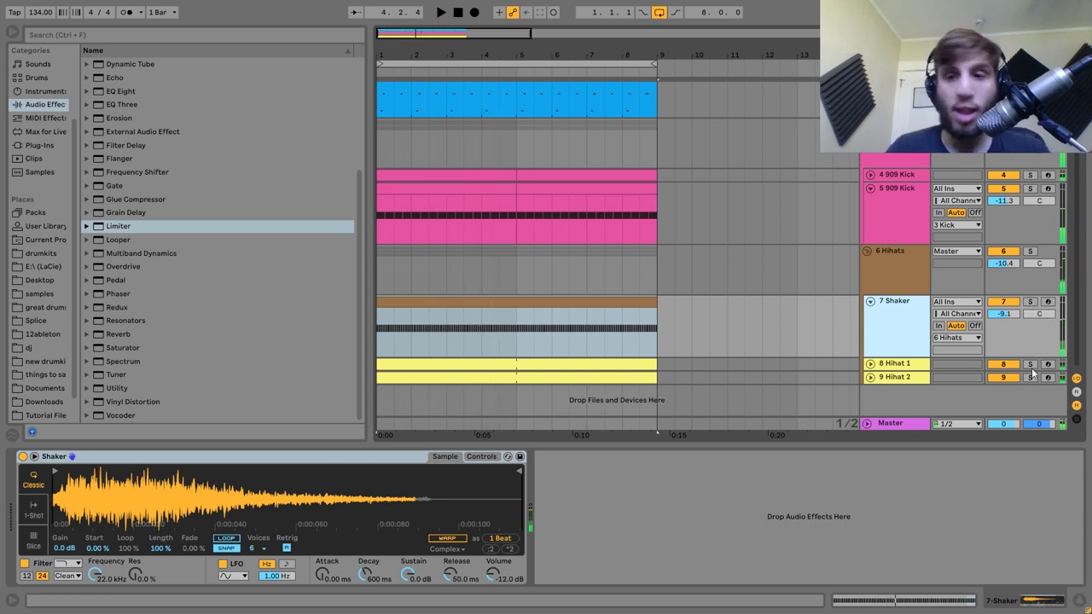
left_click(871, 361)
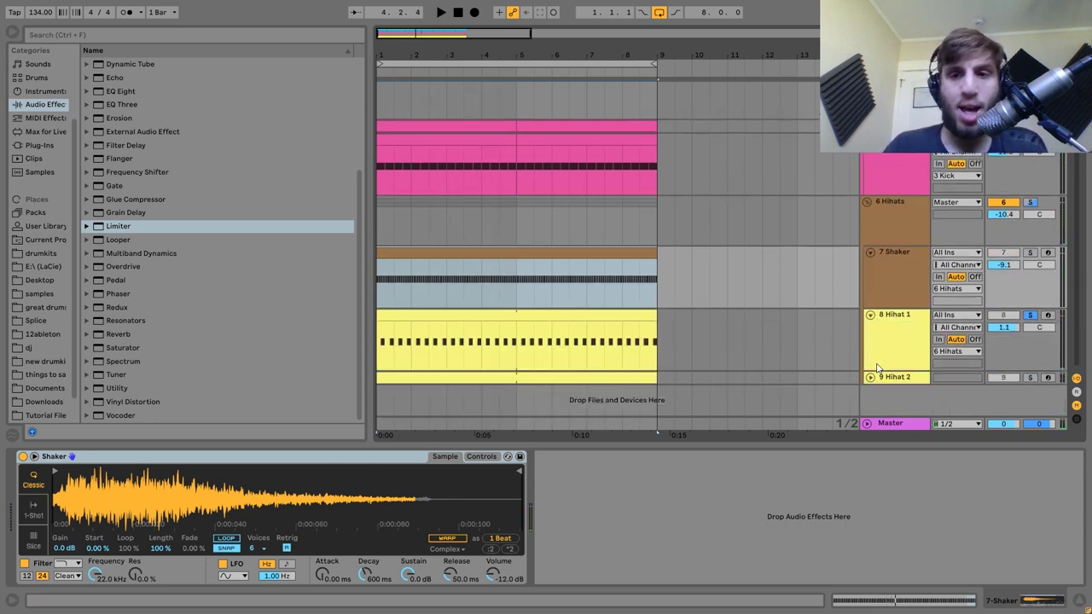
scroll(981, 376, "down", 2)
left_click(1029, 377, "ctrl")
left_click(870, 377)
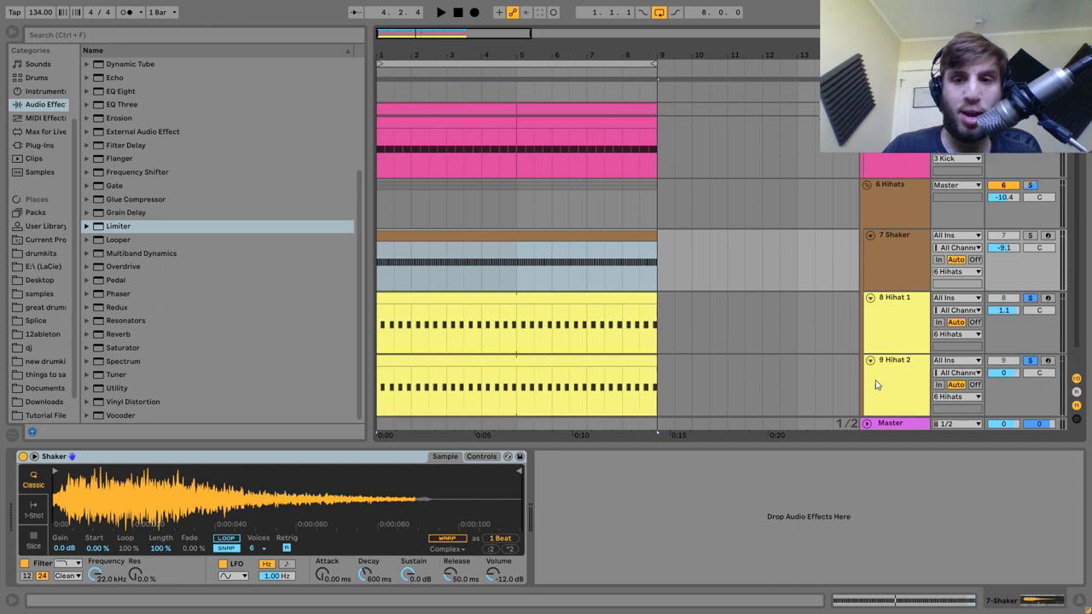
key("space")
Review the Hihat 1 and Hihat 2 samples by playing each track soloed on its own, and solo both again.
left_click(895, 333)
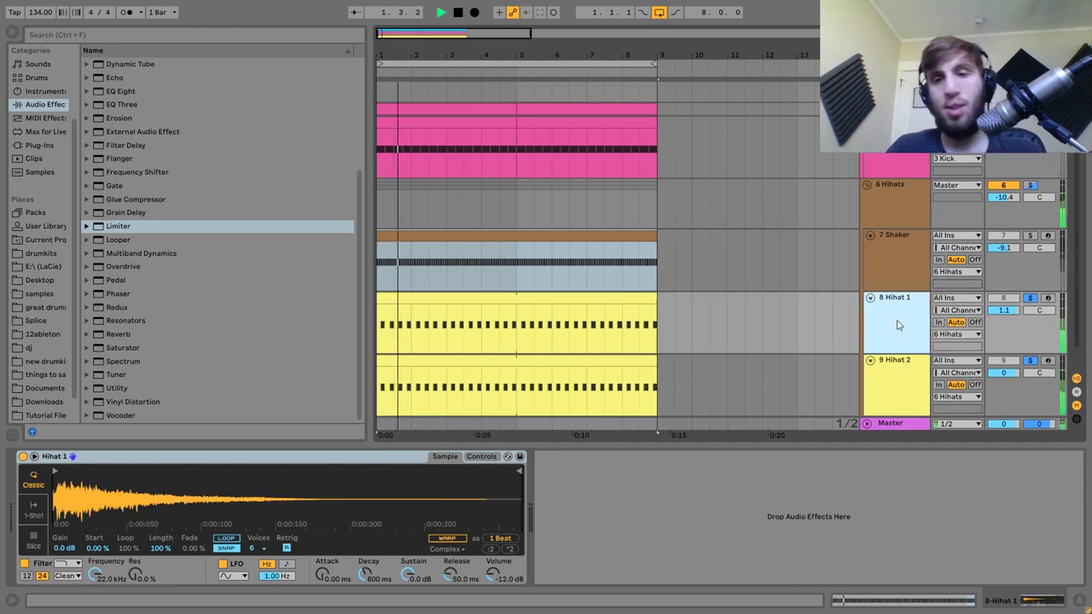
key("space")
left_click(1030, 361)
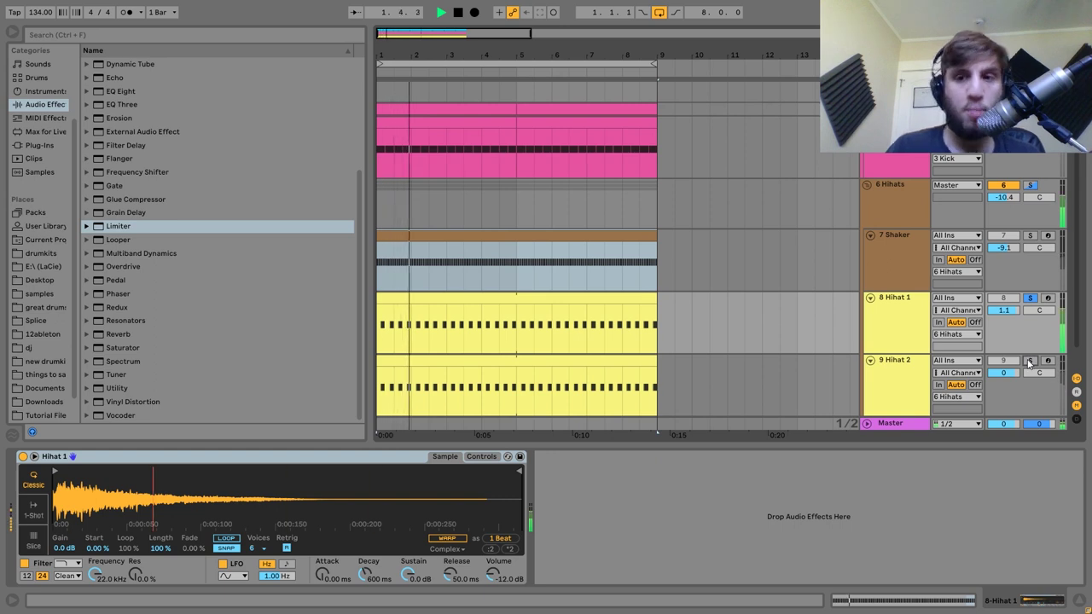
left_click(896, 374)
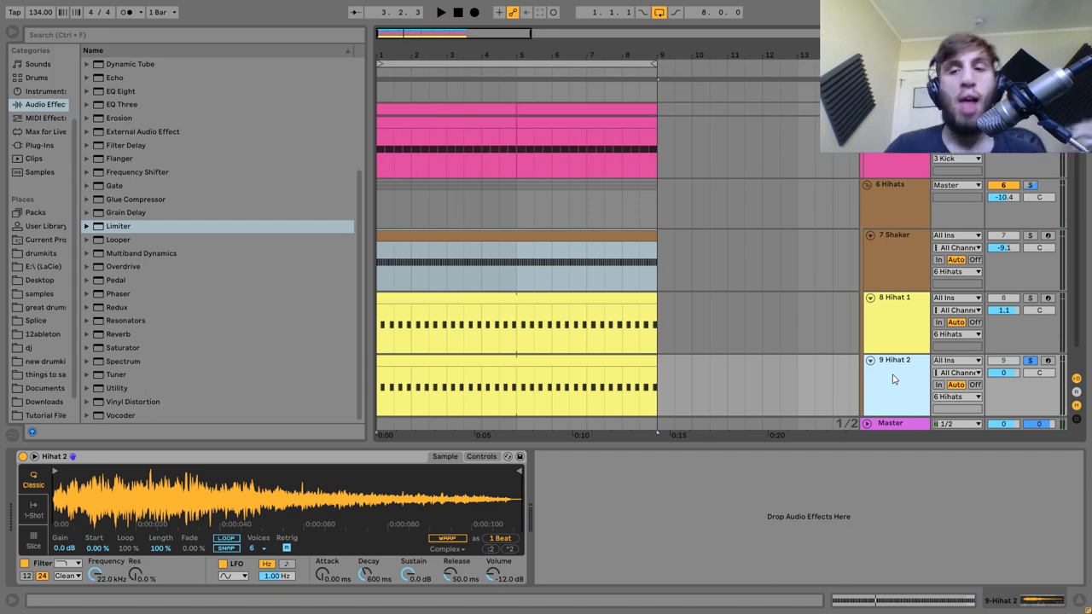
left_click(1030, 299)
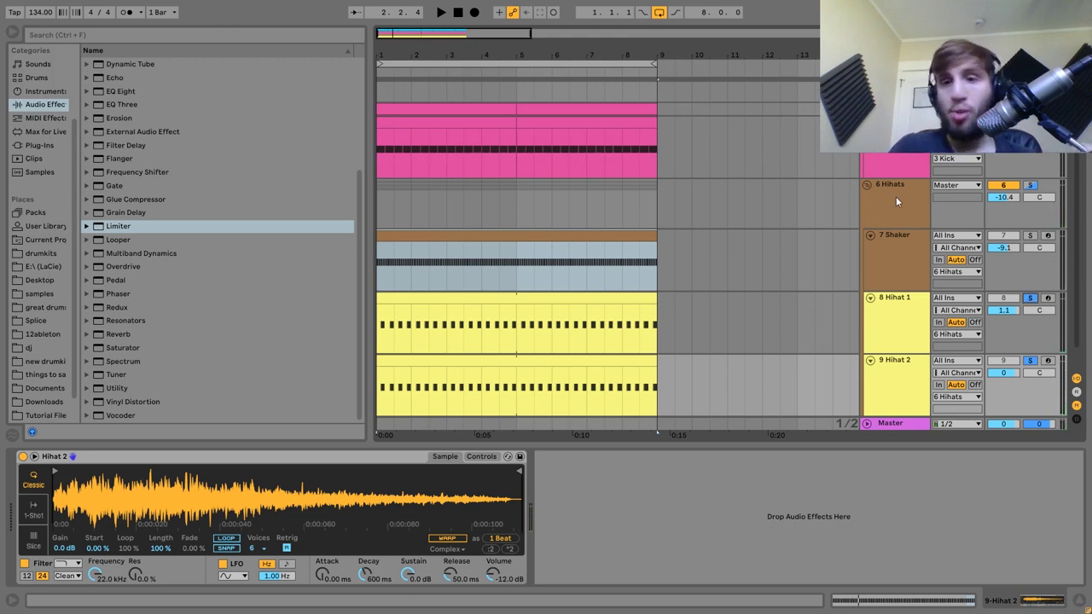
Solo the 6 Hihats group and compare its playback with the Reverb bypassed and re-enabled.
left_click(893, 203)
left_click(1031, 187)
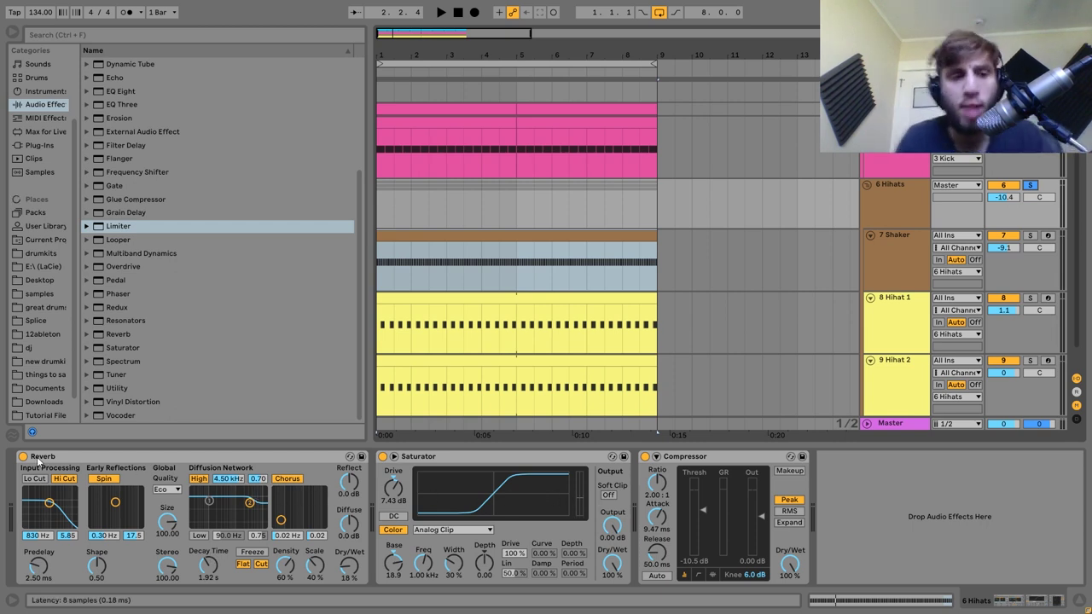
left_click(23, 456)
key("space")
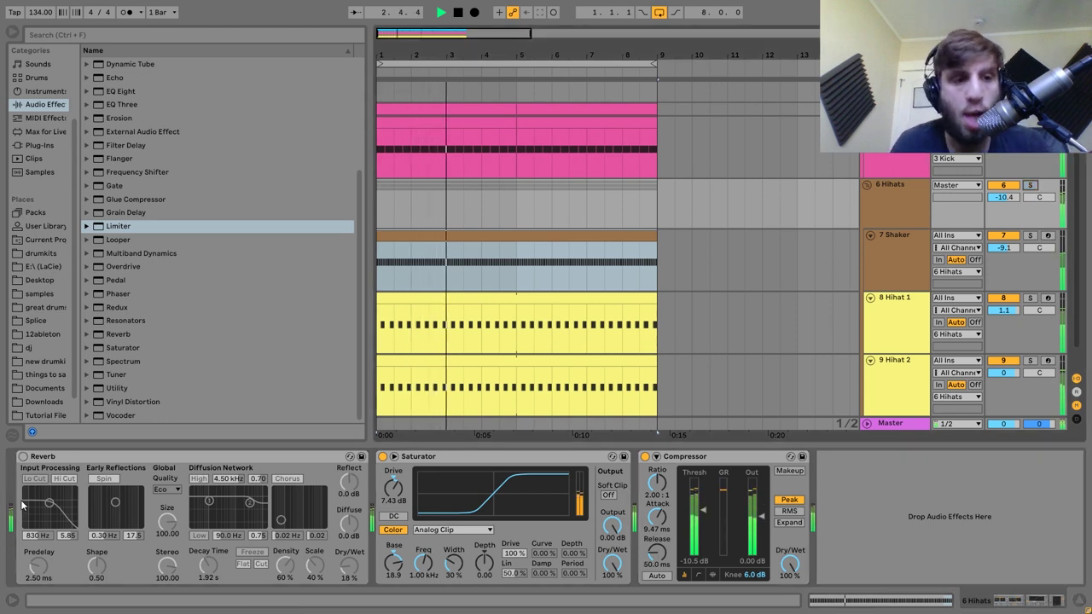
left_click(23, 456)
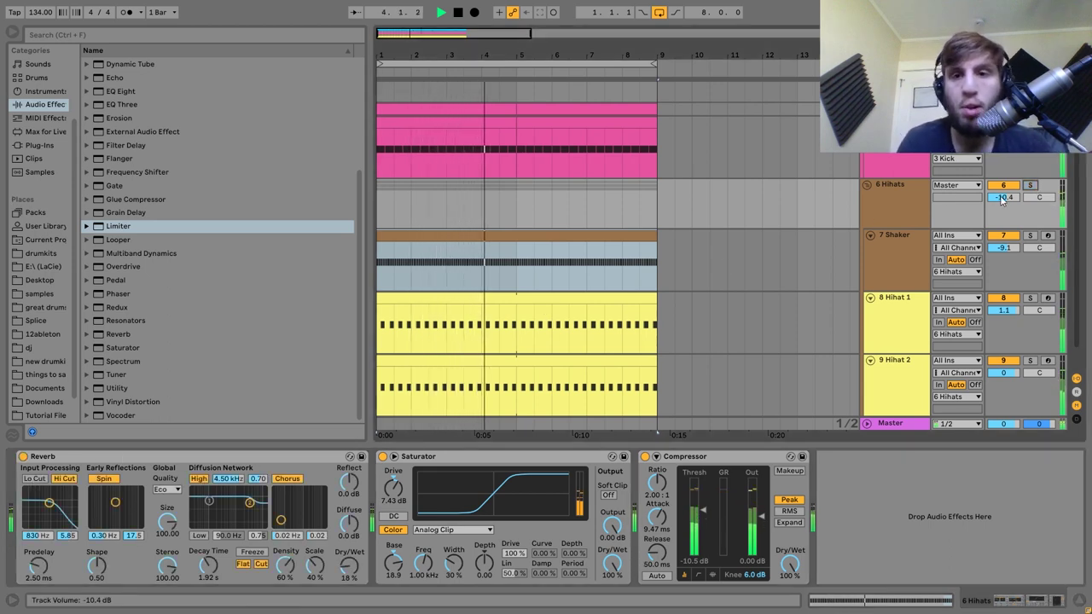
Play the 6 Hihats group within the full mix and soloed for comparison, and leave it soloed.
left_click(1031, 185)
key("space")
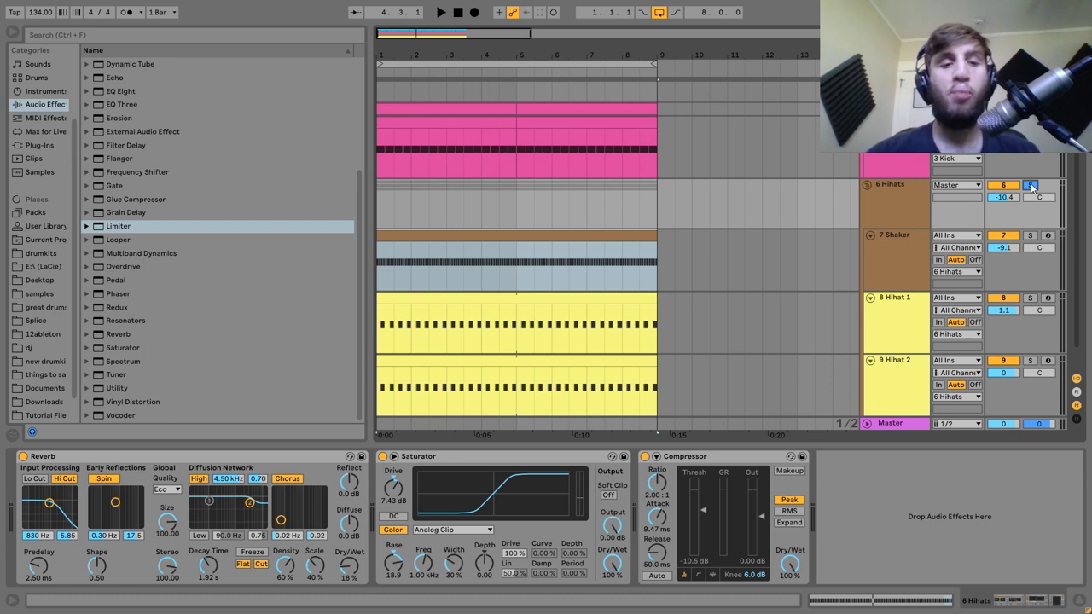
key("space")
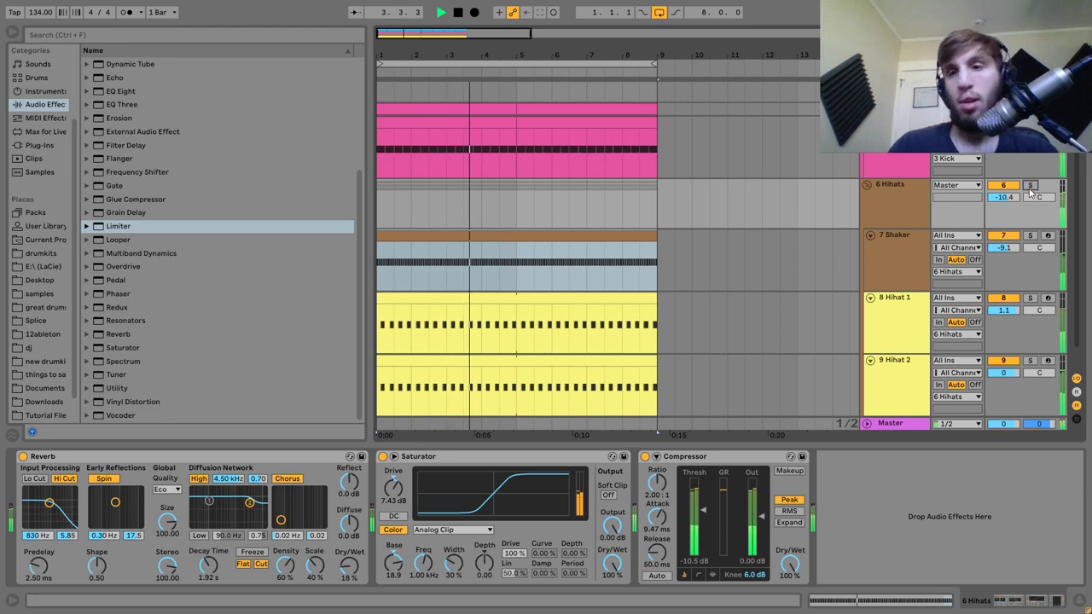
left_click(1031, 186)
left_click(1031, 186)
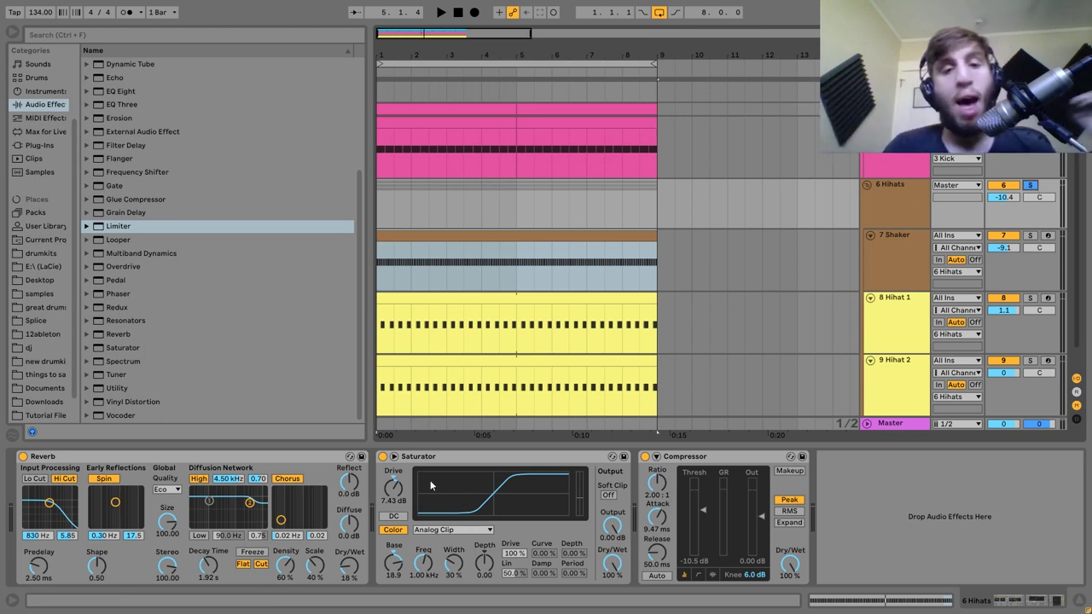
Compare the soloed hihats with the group's Saturator bypassed and re-enabled, and replay them with it active.
left_click(383, 457)
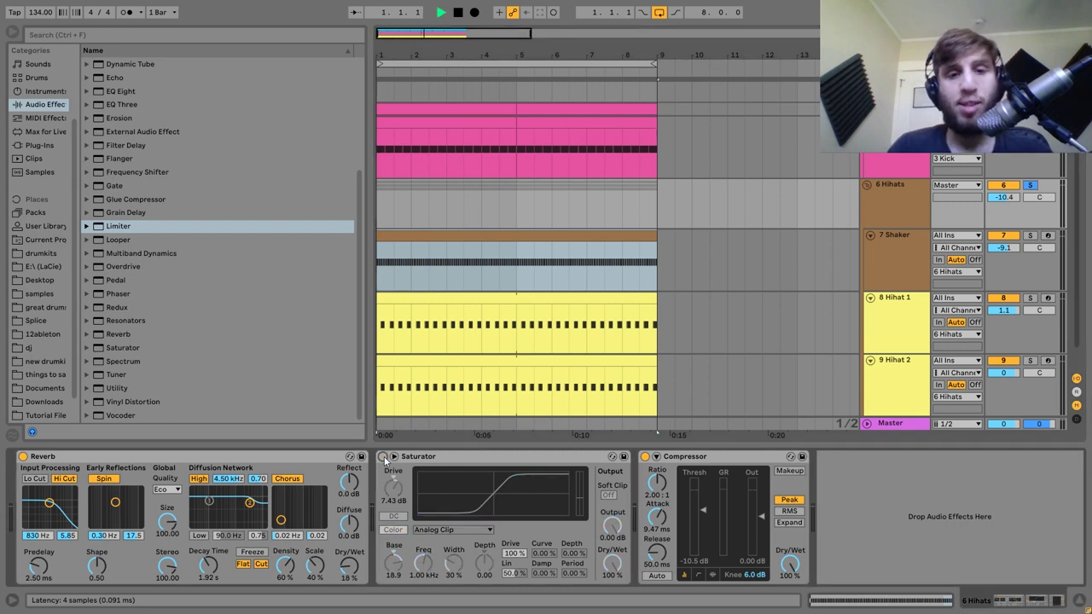
left_click(383, 457)
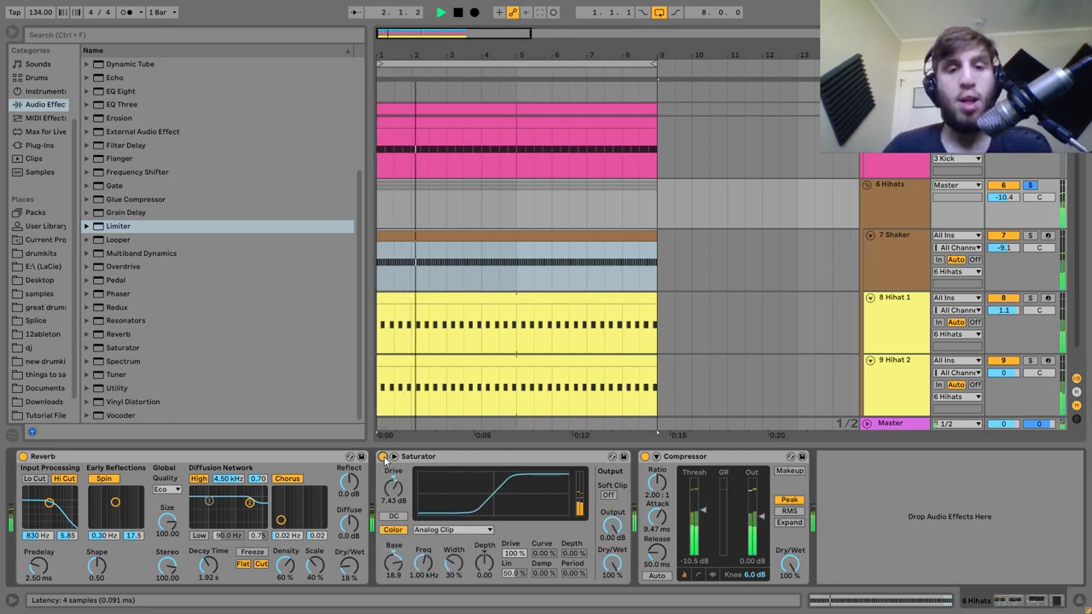
key("space")
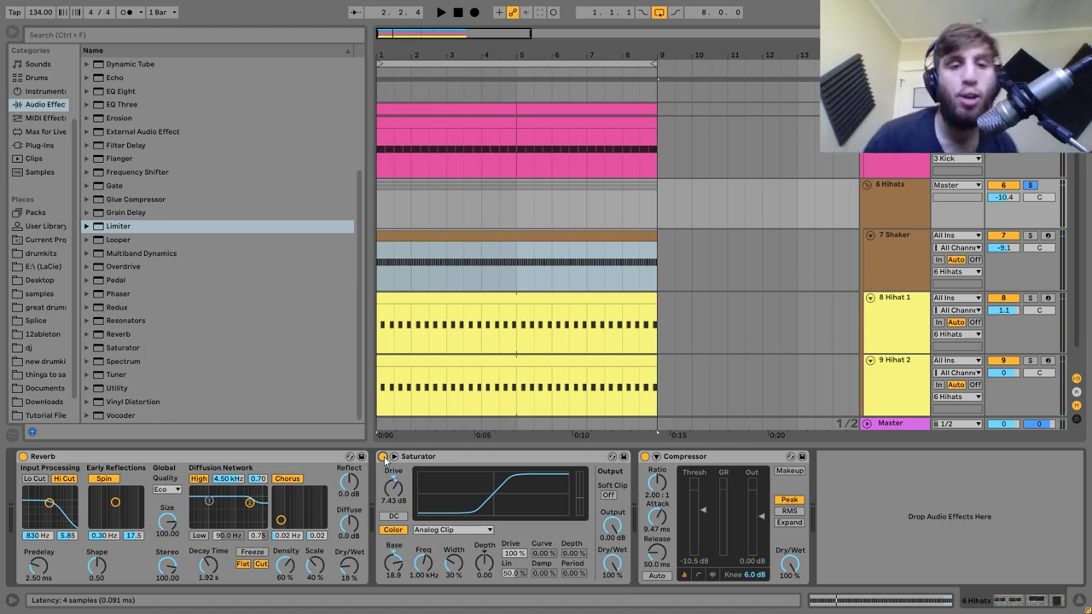
key("space")
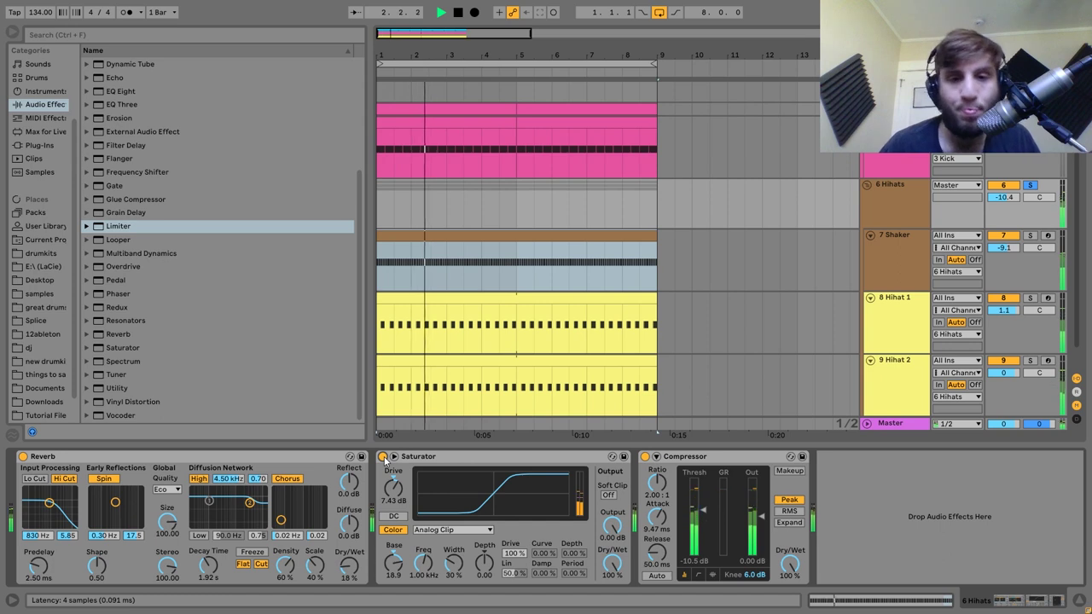
key("space")
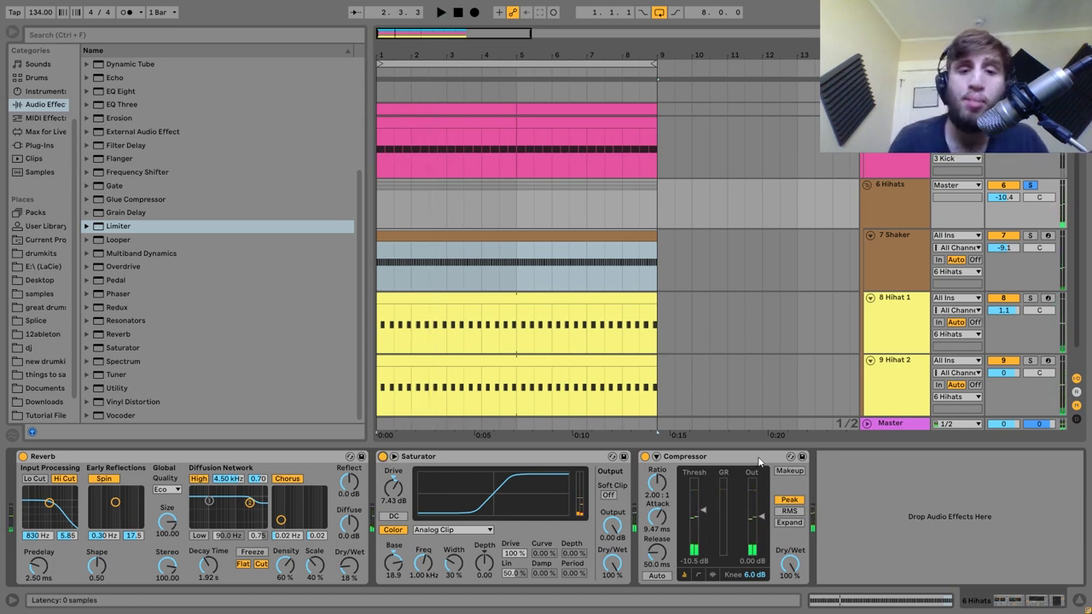
Bypass the Compressor on the 6 Hihats group and re-enable it during playback to hear its effect.
left_click(644, 456)
key("space")
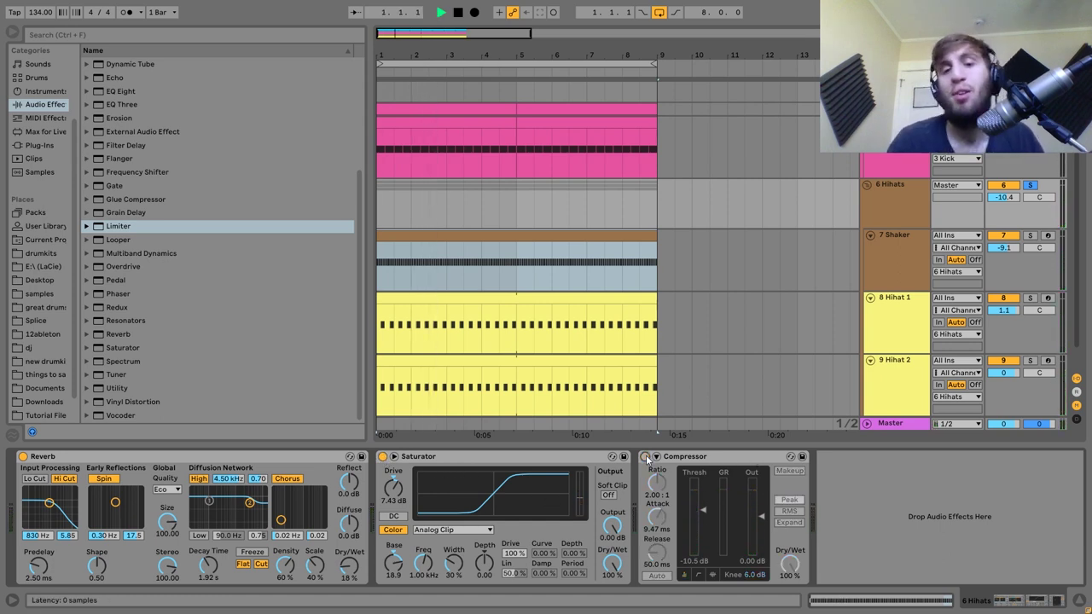
left_click(645, 456)
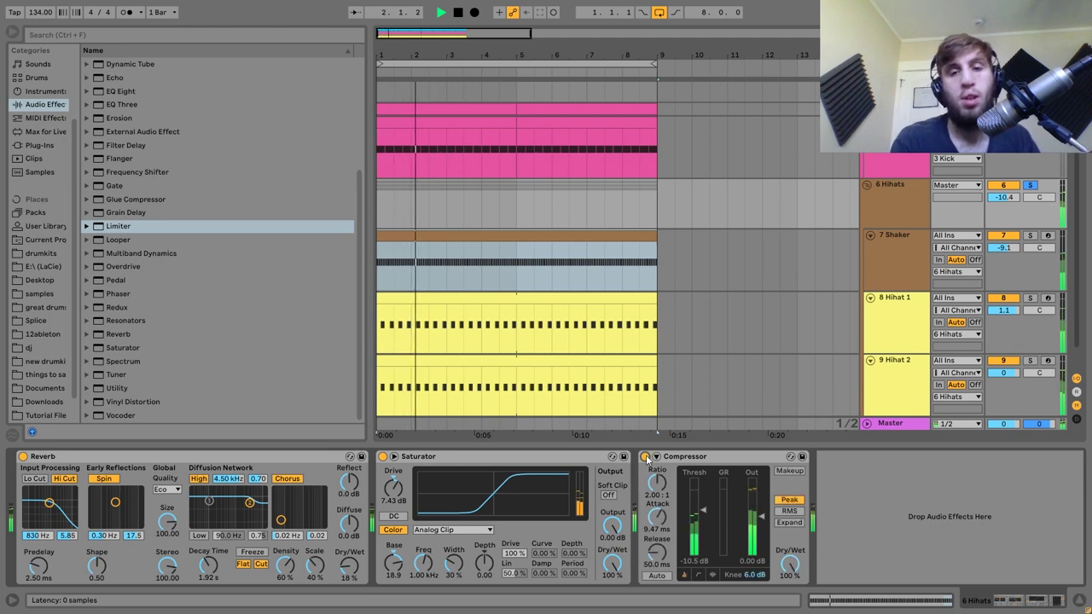
key("space")
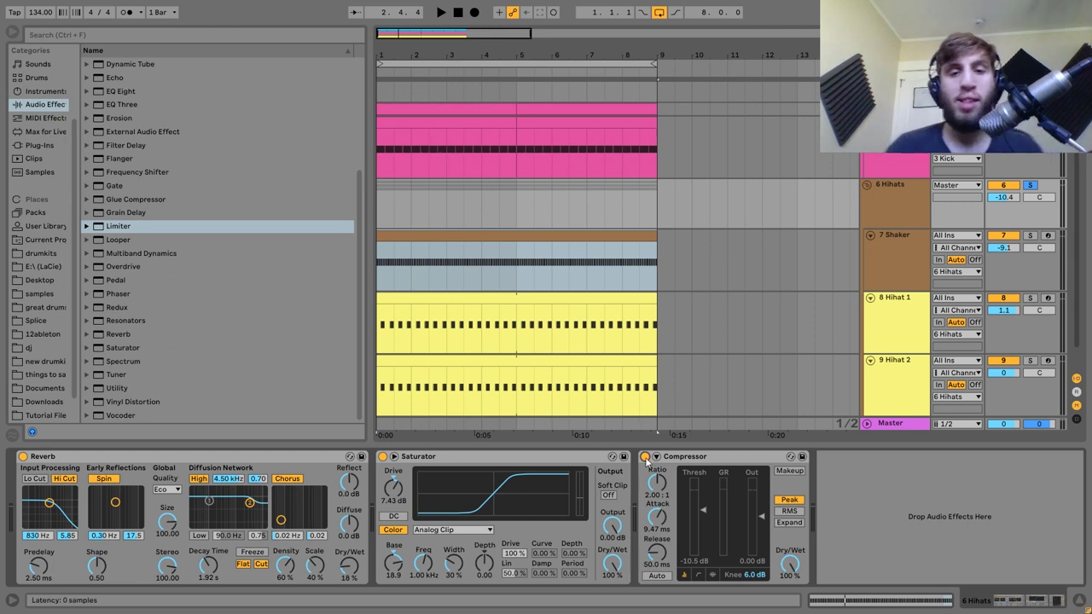
Play the hihats repeatedly with the Compressor off, turn it back on and play them again.
left_click(646, 458)
key("space")
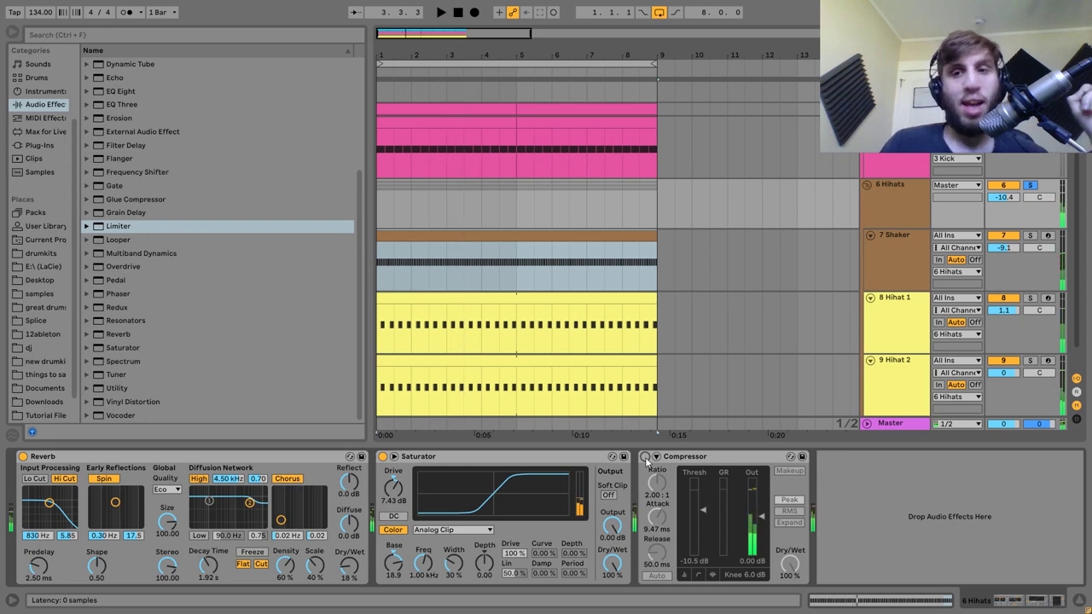
key("space")
key("space")
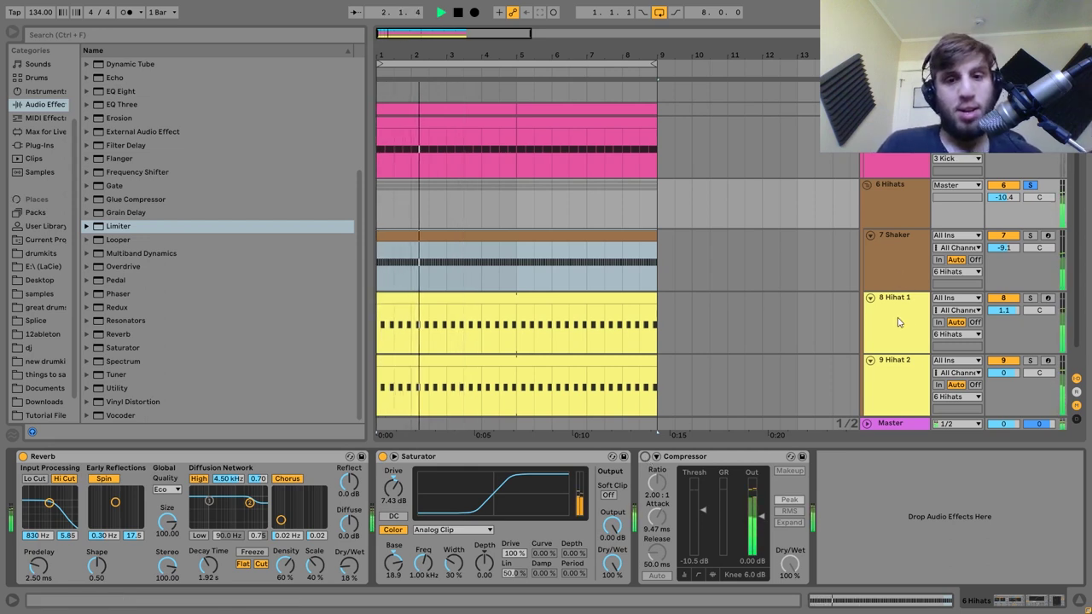
key("space")
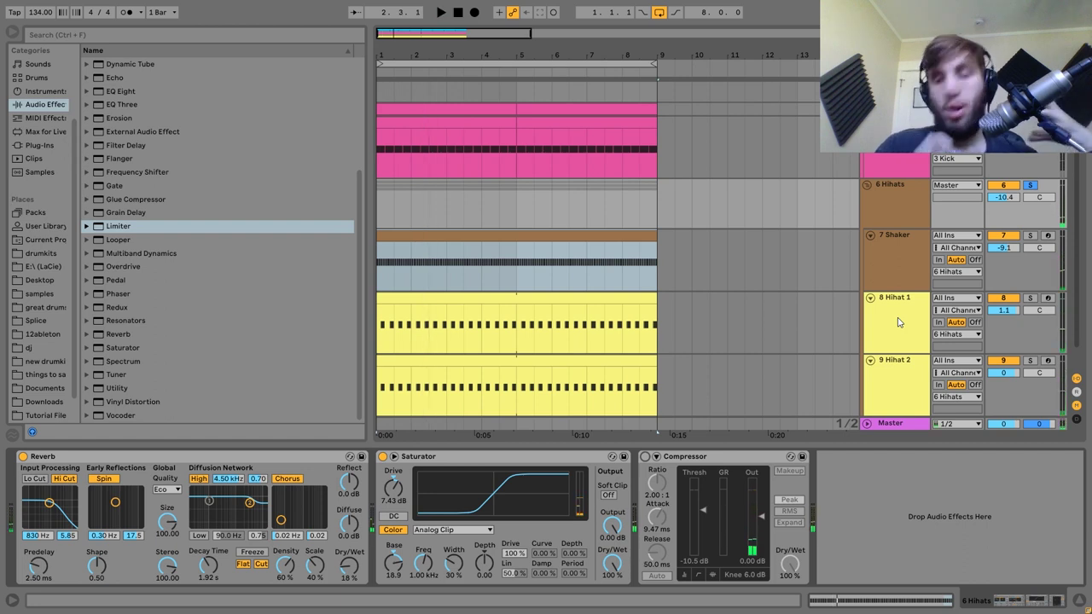
left_click(646, 456)
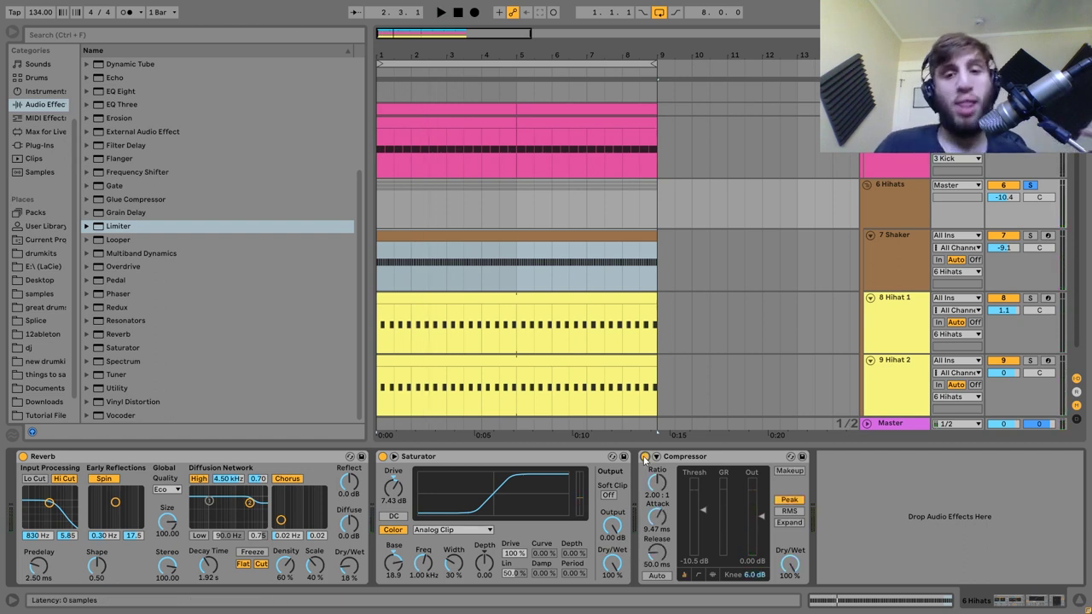
key("space")
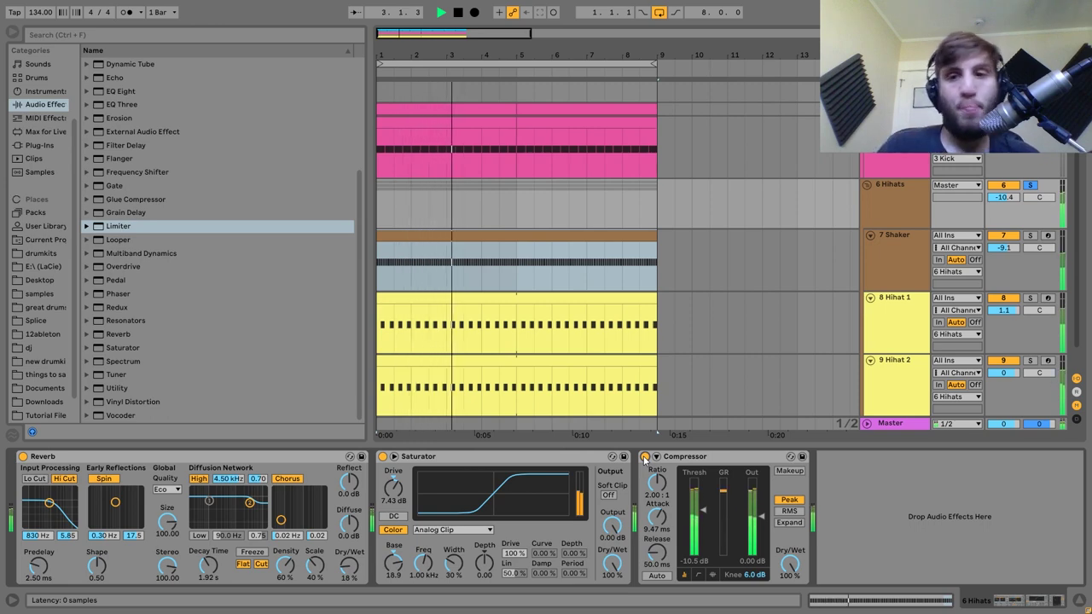
key("space")
Compare the devices on the individual hihat and shaker tracks with the 6 Hihats group's effect chain.
left_click(915, 334)
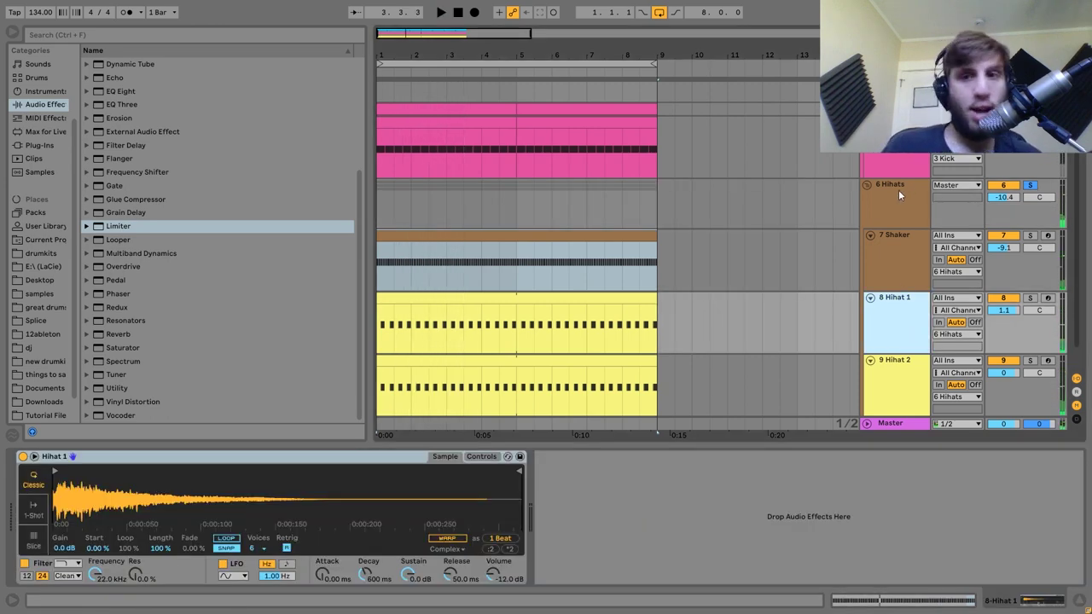
left_click(898, 192)
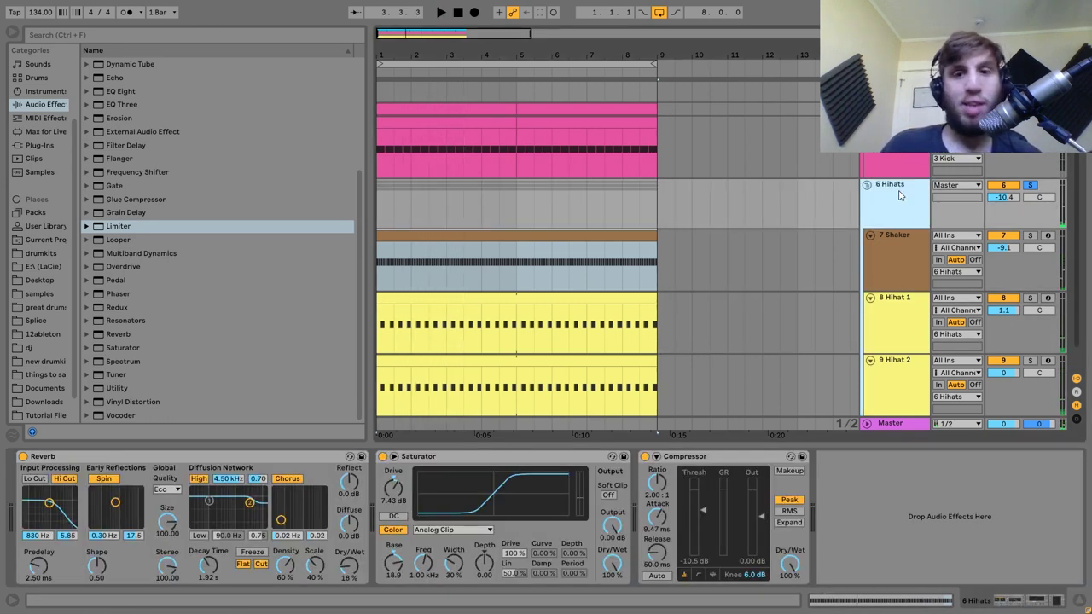
left_click(893, 339)
left_click(889, 358)
left_click(886, 352)
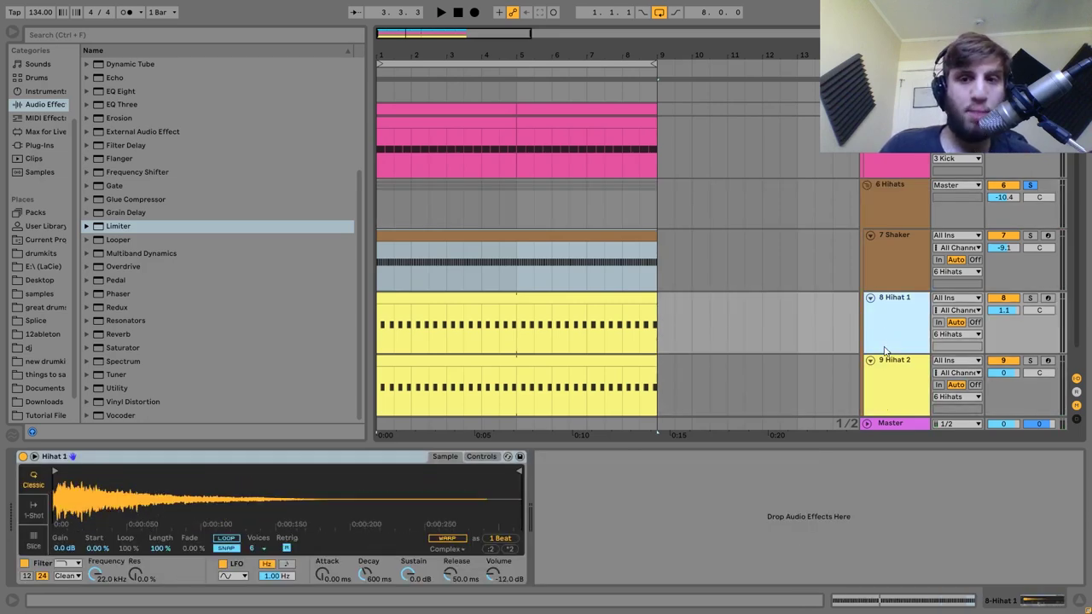
left_click(894, 272)
Play the soloed 6 Hihats group and examine the Compressor's threshold, gain reduction and output meters.
key("space")
left_click(901, 222)
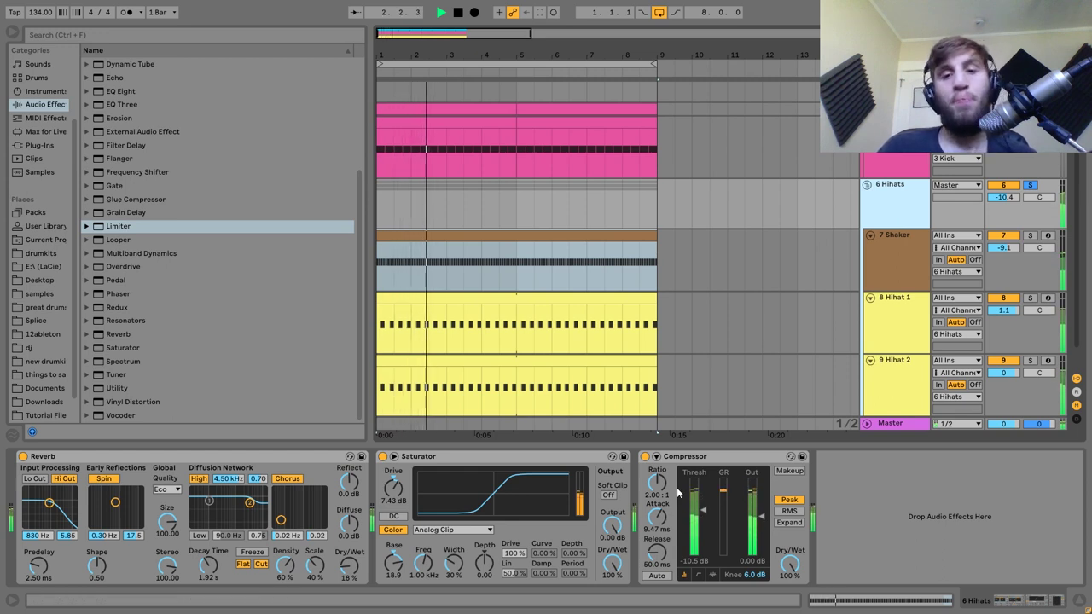
key("space")
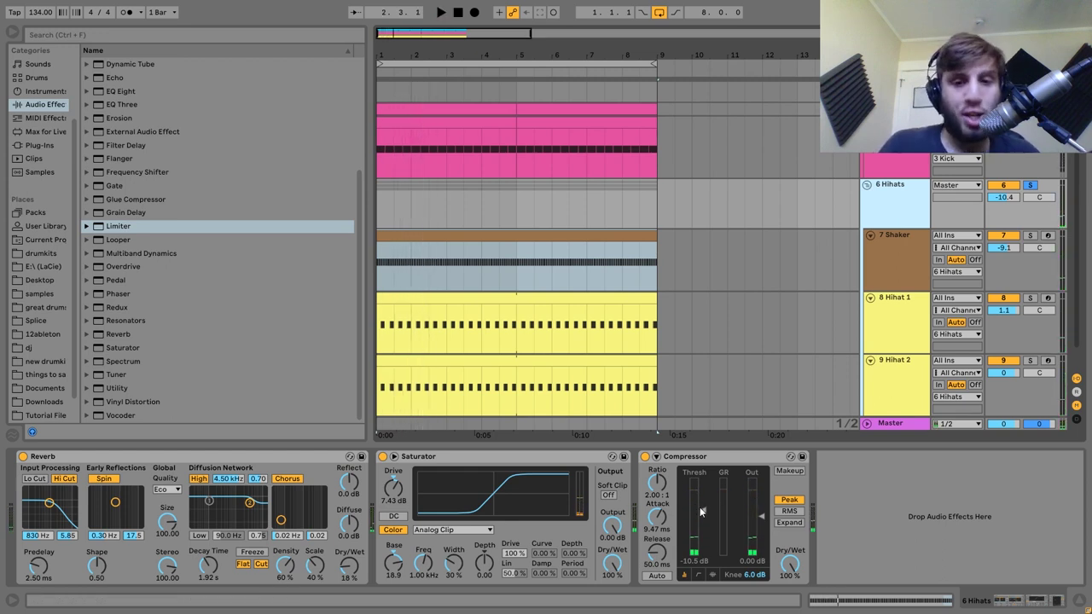
key("space")
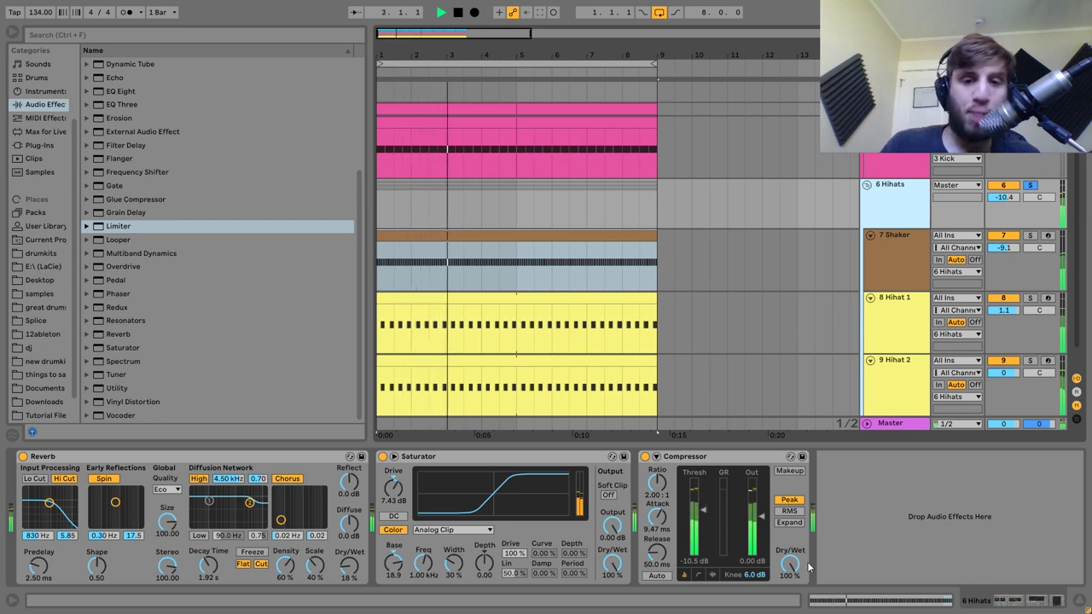
key("space")
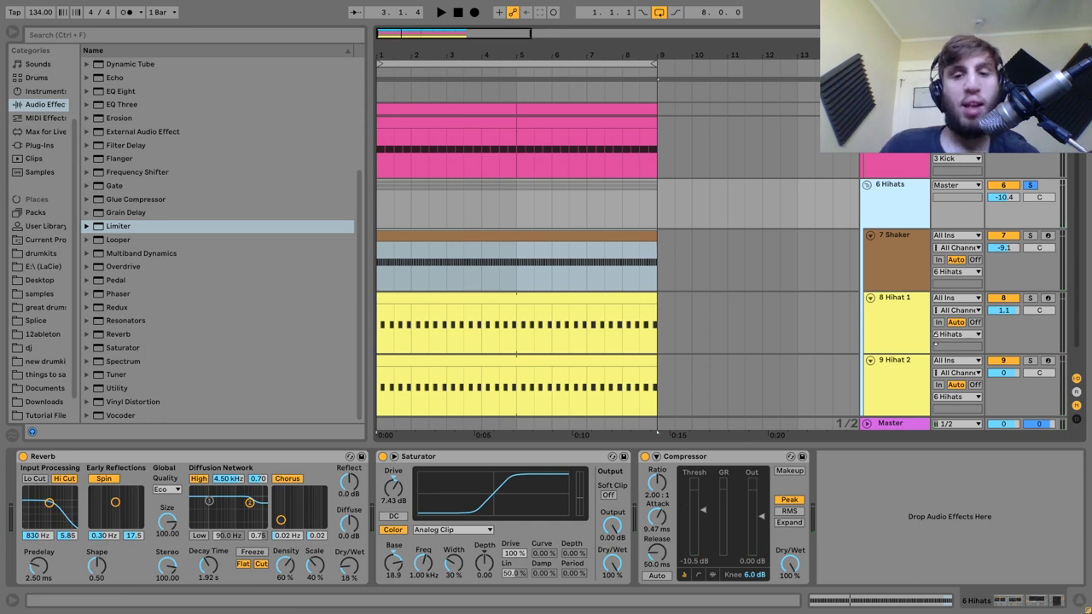
Switch the Hihat 1 sample to 1-Shot mode, try a Fade In of 50.6 ms and lower it to 0.00 ms.
left_click(880, 341)
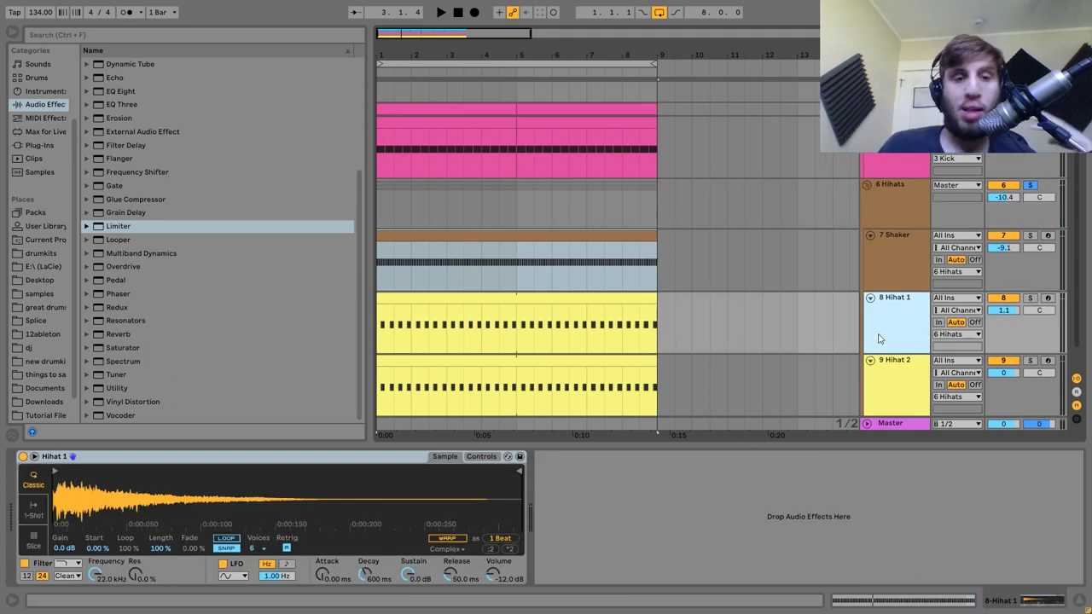
left_click(38, 513)
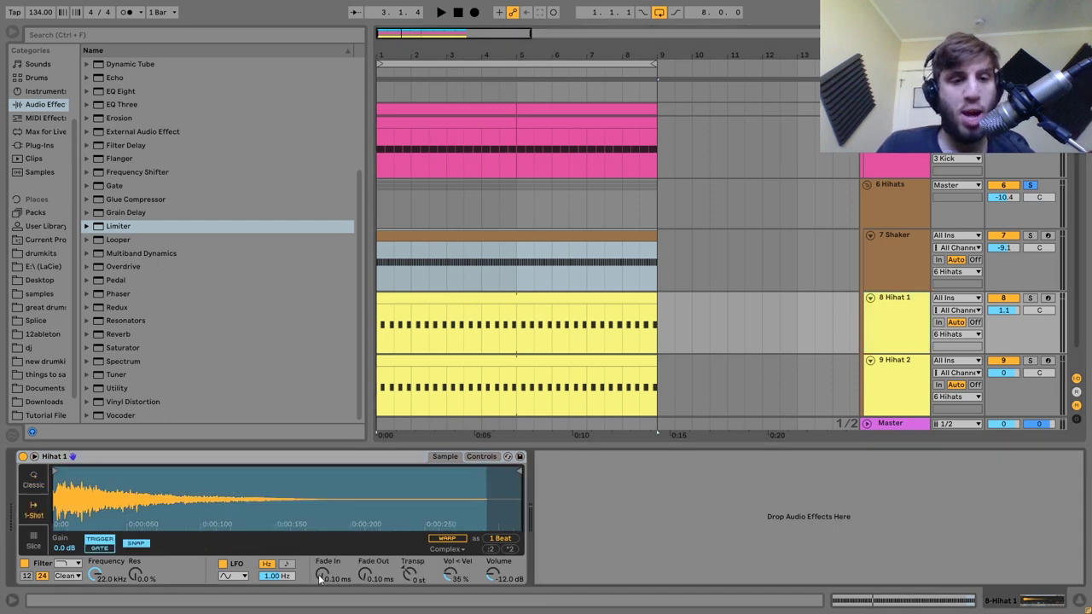
left_click_drag(322, 575, 322, 563)
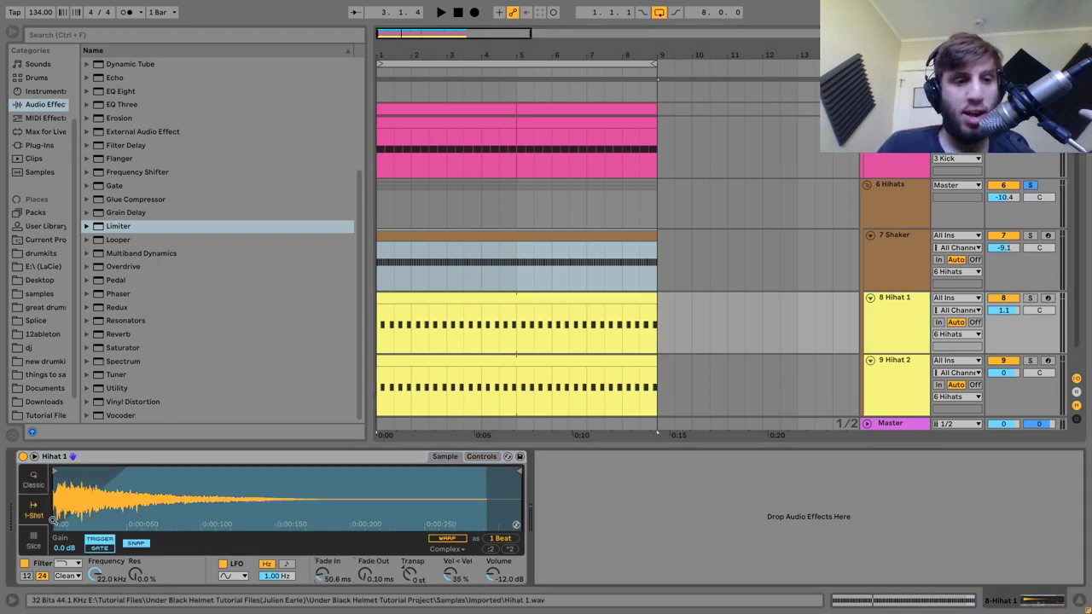
left_click_drag(323, 575, 322, 588)
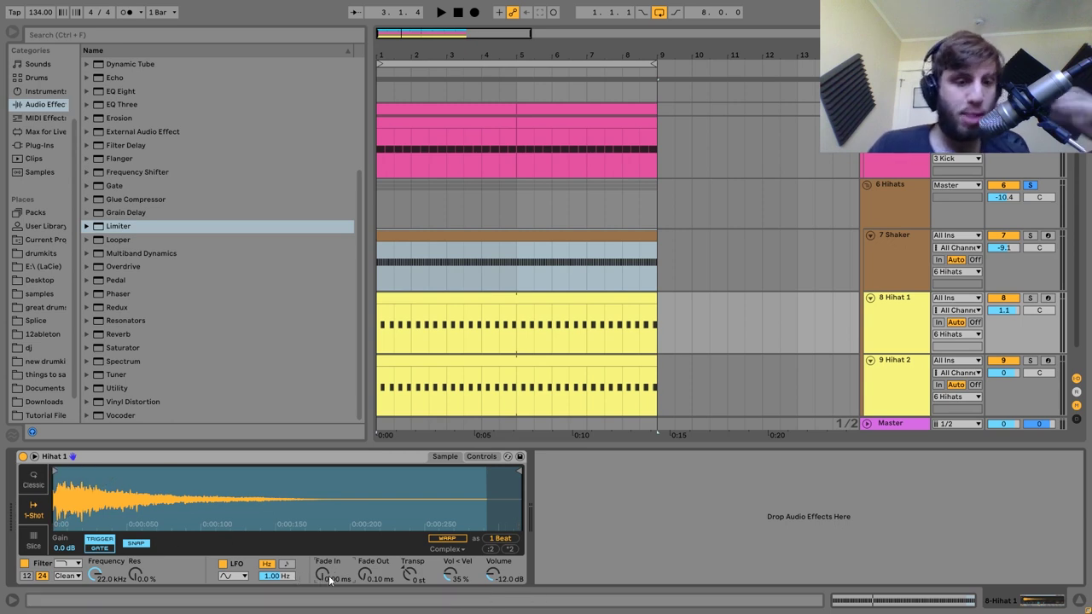
Try longer Fade In times of 405 ms and 176 ms on Hihat 1, reset the fade and return to Classic mode.
left_click_drag(336, 563, 336, 537)
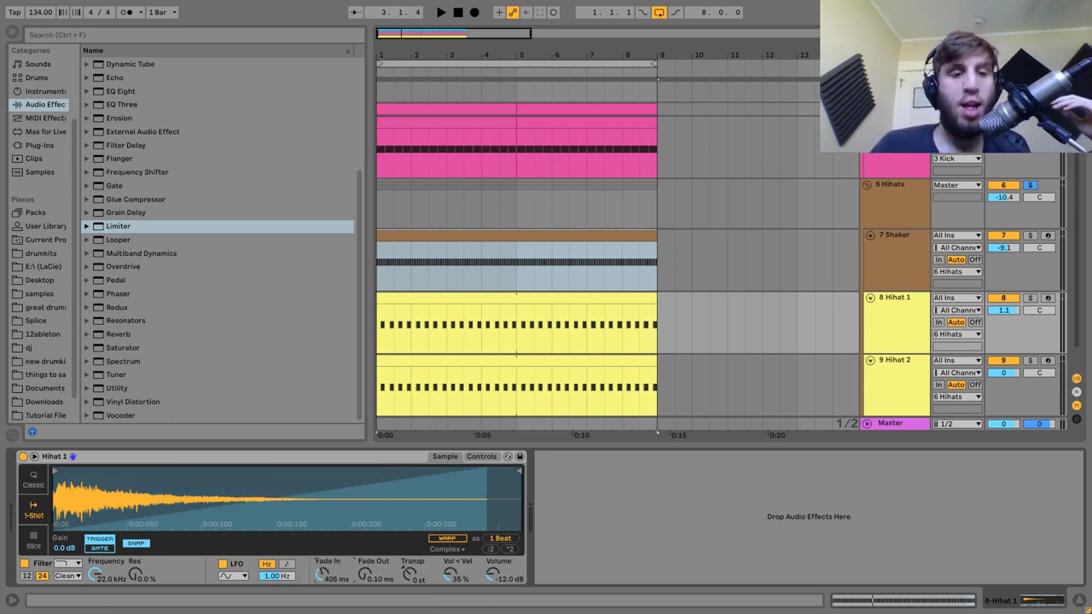
left_click_drag(324, 574, 324, 589)
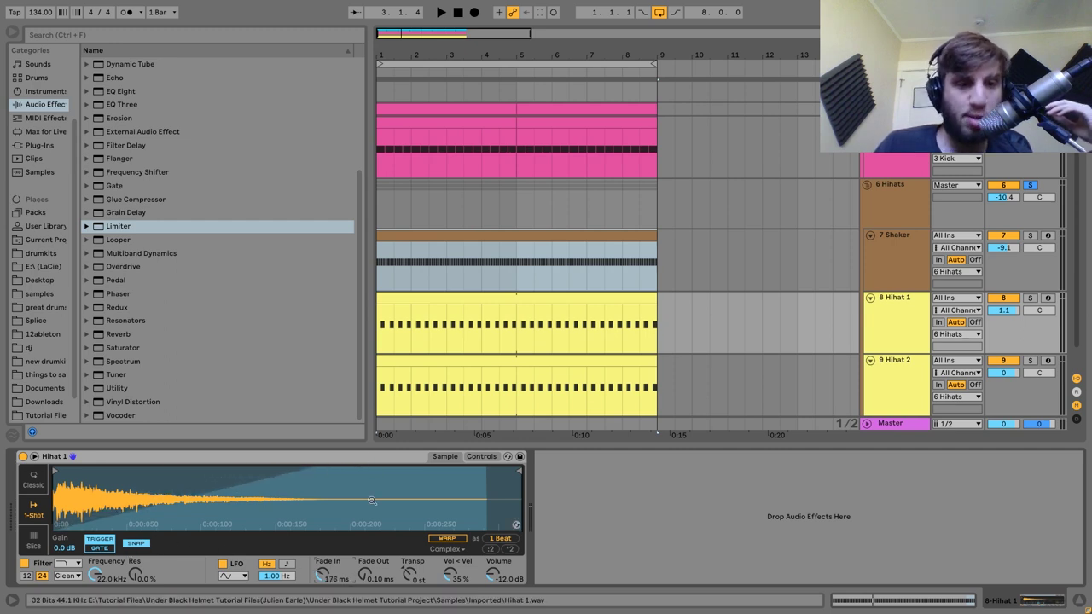
key("Delete")
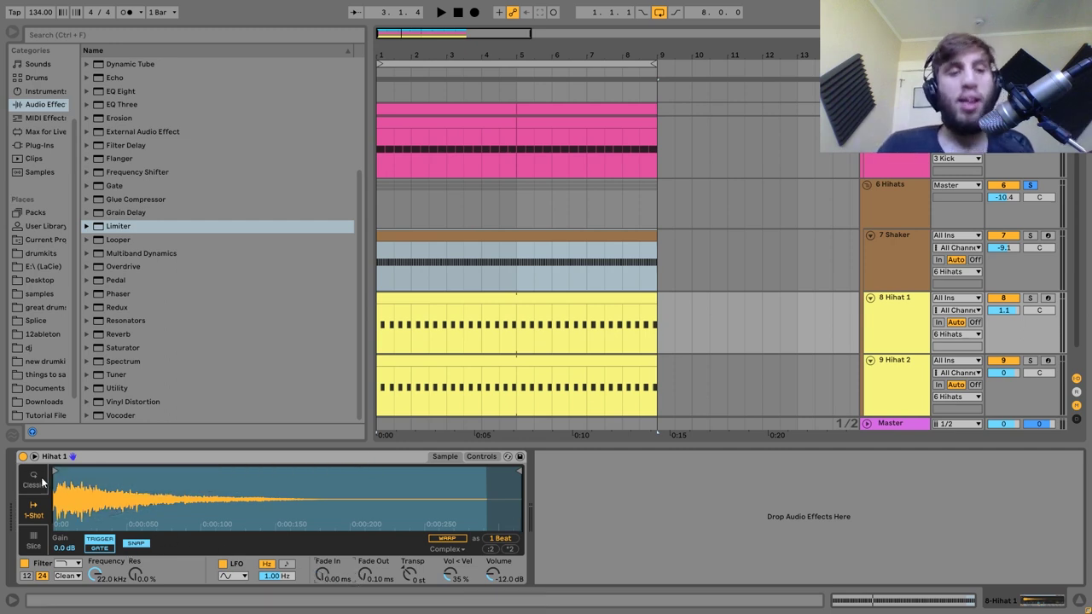
left_click(36, 482)
Review the Hihat 2 and Shaker samples and return to the 6 Hihats group's effect chain.
left_click(897, 372)
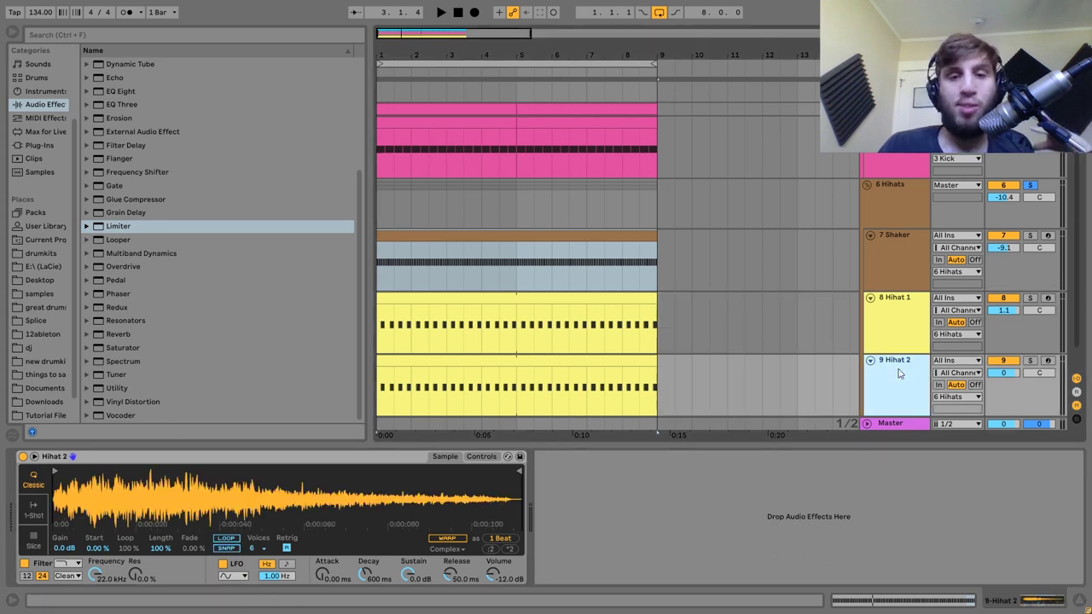
left_click(895, 253)
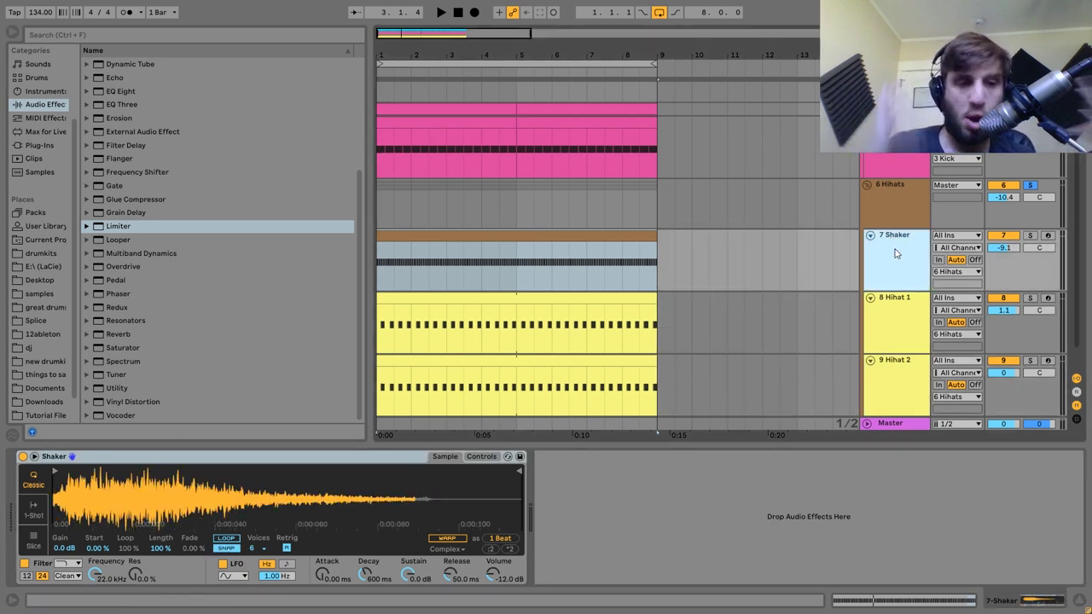
left_click(883, 218)
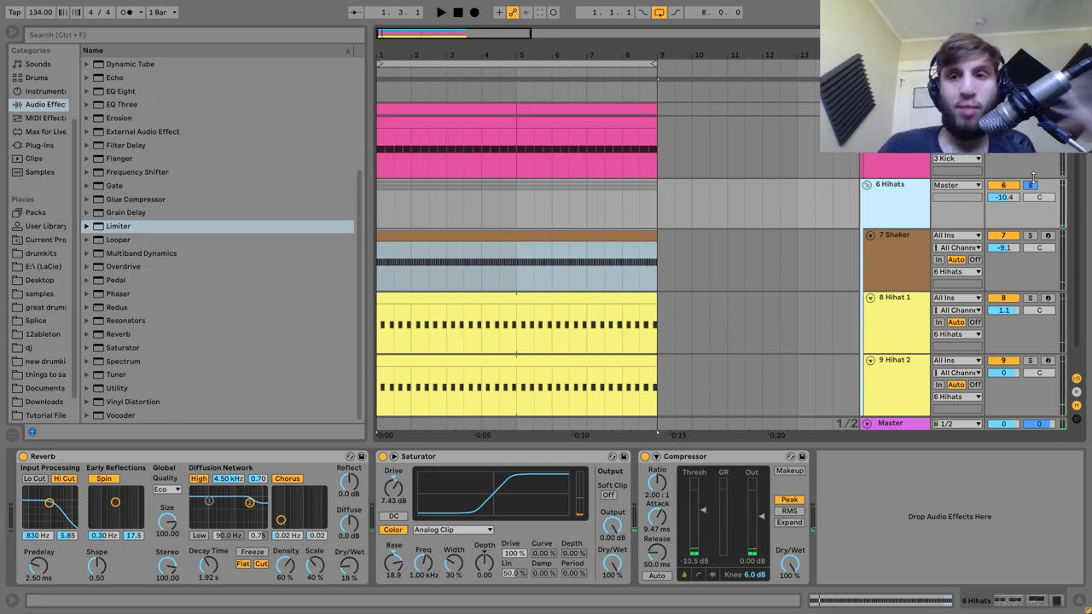
Play the soloed 6 Hihats group briefly, unsolo it and return to the lead and arp tracks.
key("space")
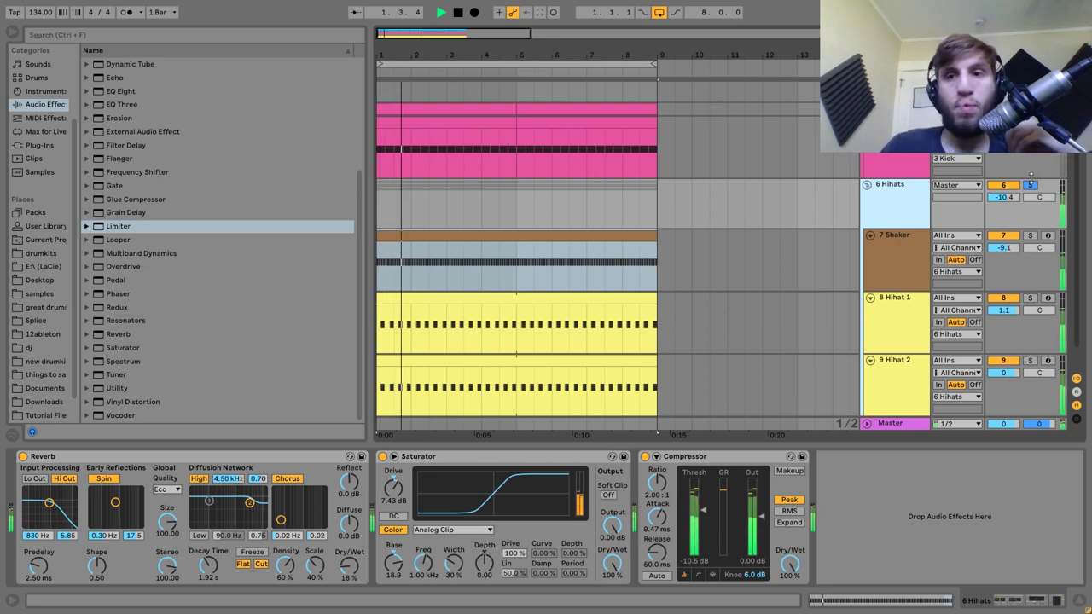
key("space")
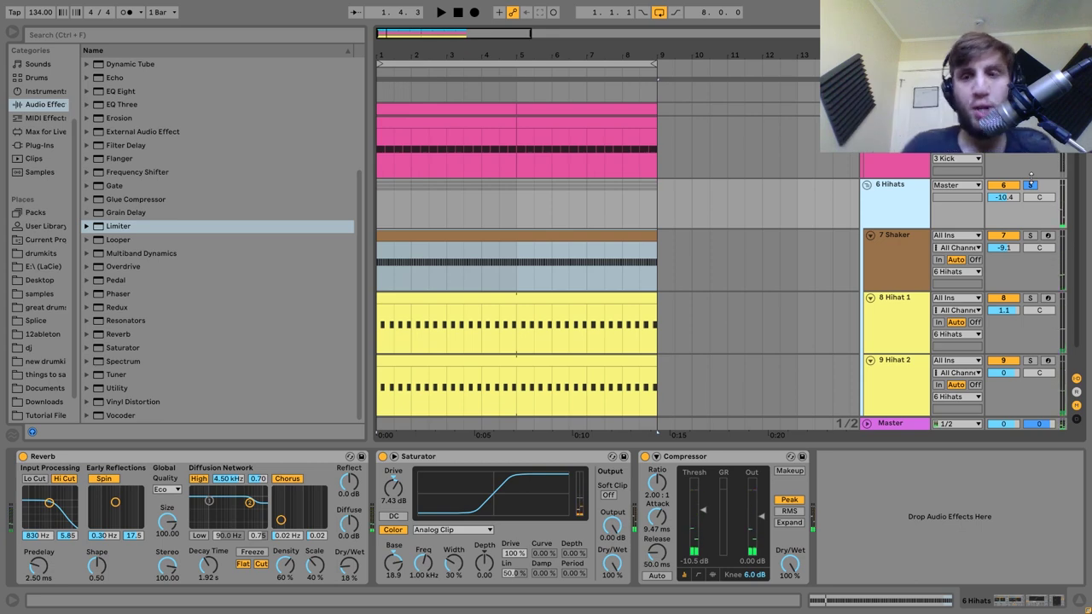
left_click(1029, 186)
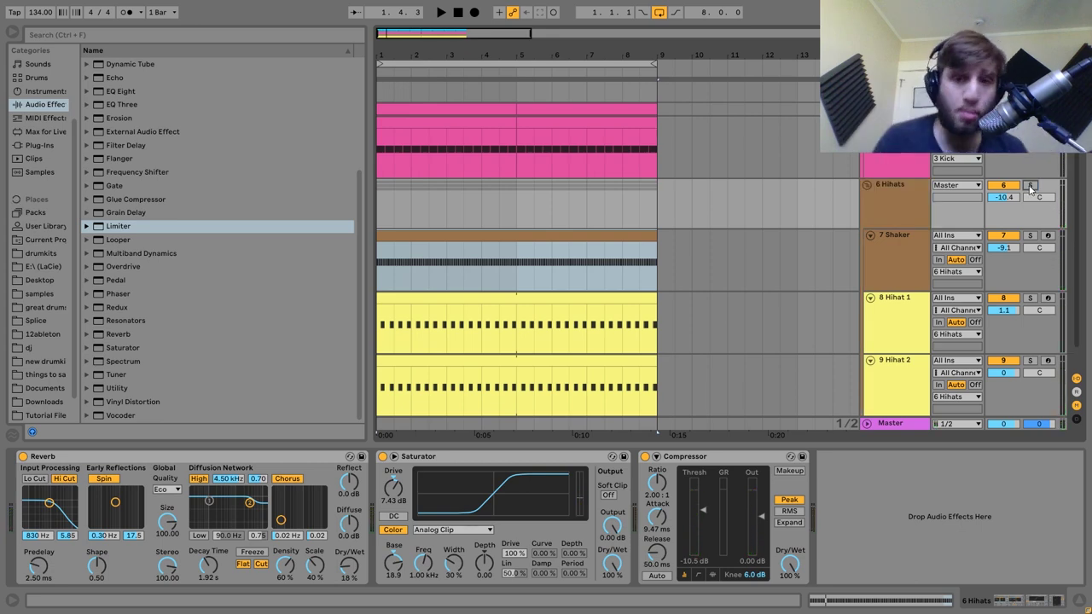
scroll(1029, 187, "up", 3)
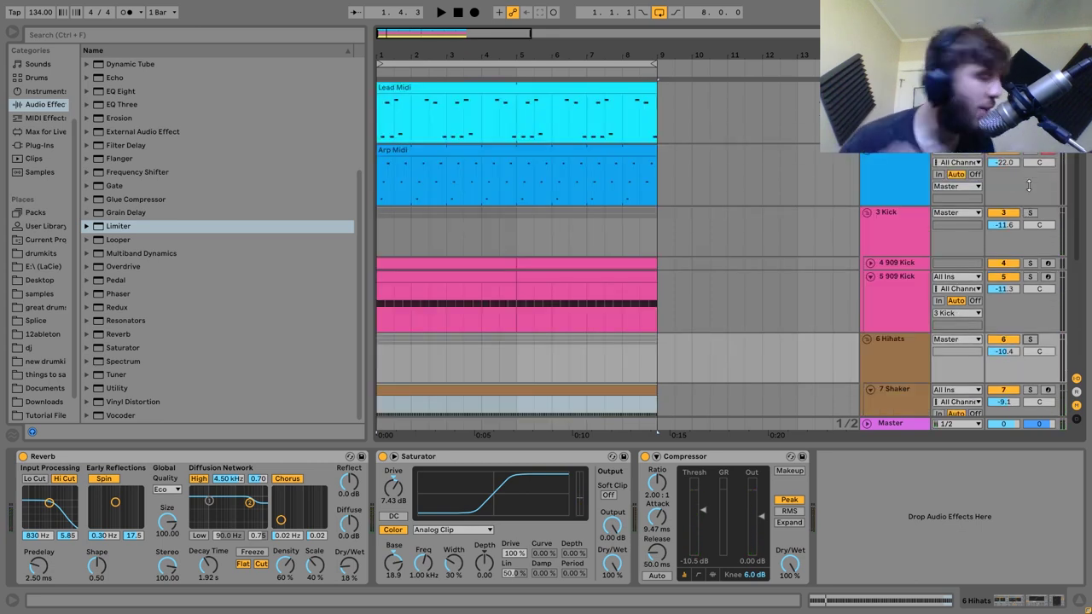